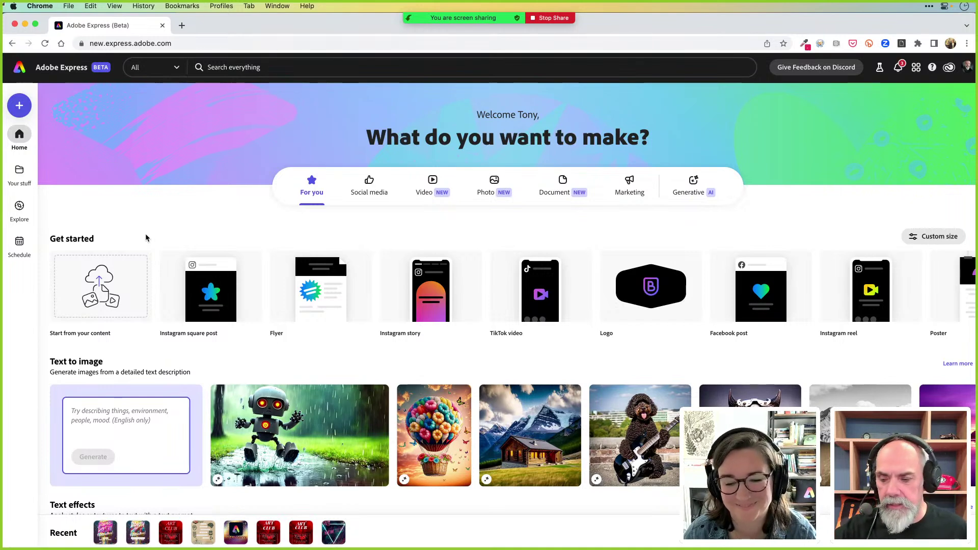
Switch from the Adobe Express page in Chrome to Photoshop, where beachParty.psd is open
{"action": "key", "text": "super+Tab"}
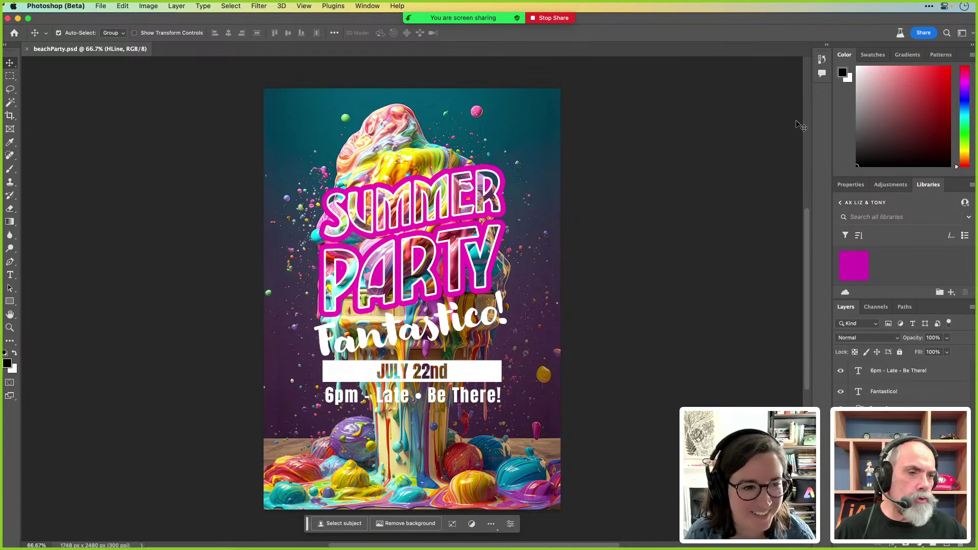
Create a new Photoshop document from the Merge Layers history snapshot
{"action": "left_click", "coordinate": [821, 60]}
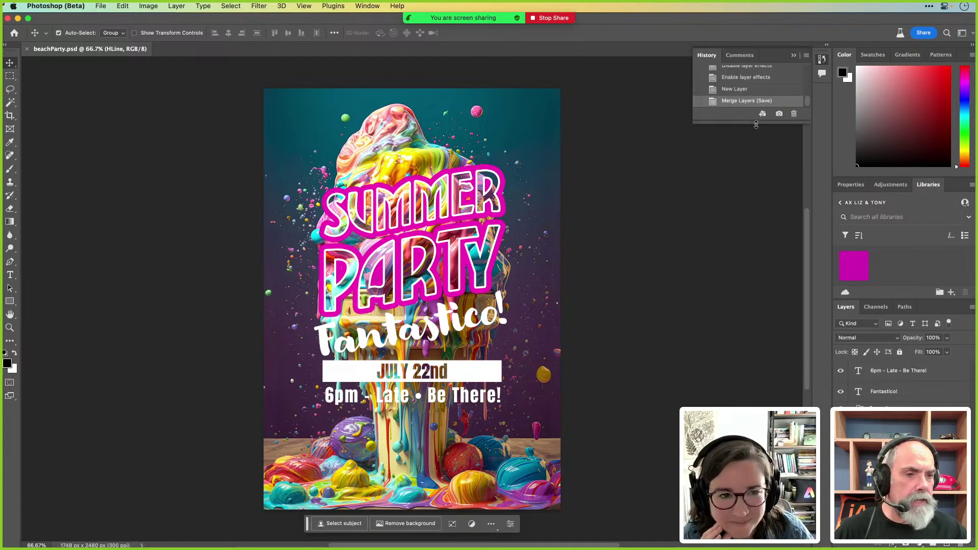
{"action": "left_click", "coordinate": [762, 113]}
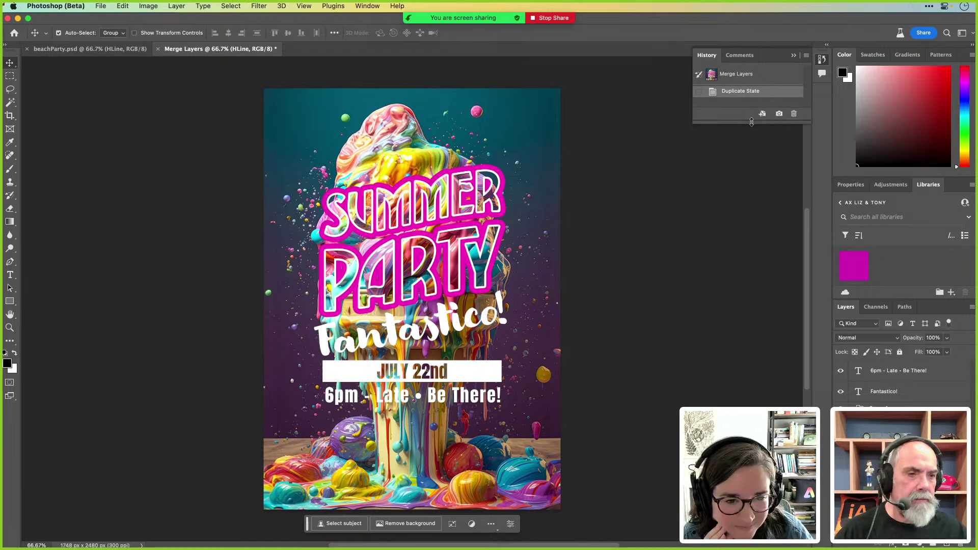
{"action": "left_click_drag", "start_coordinate": [751, 122], "coordinate": [763, 254]}
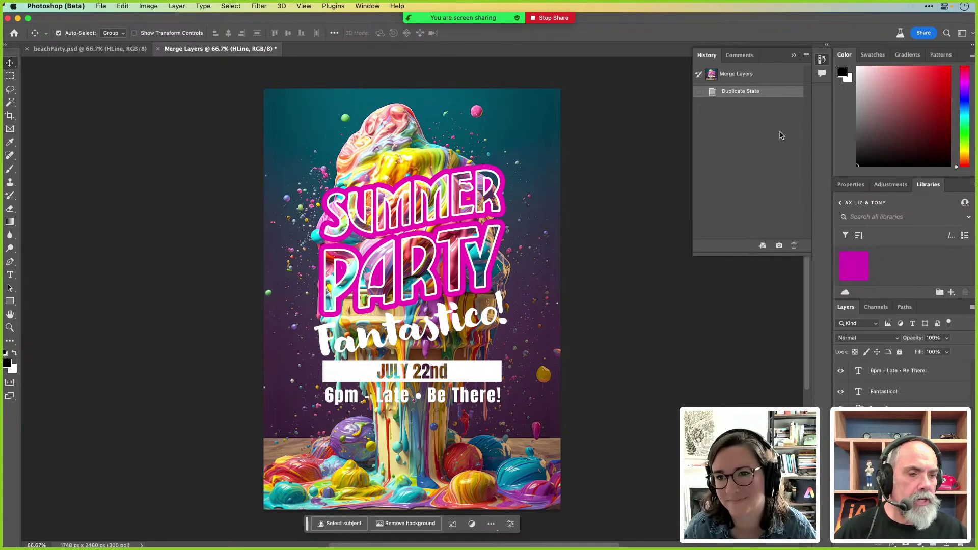
{"action": "left_click", "coordinate": [806, 56]}
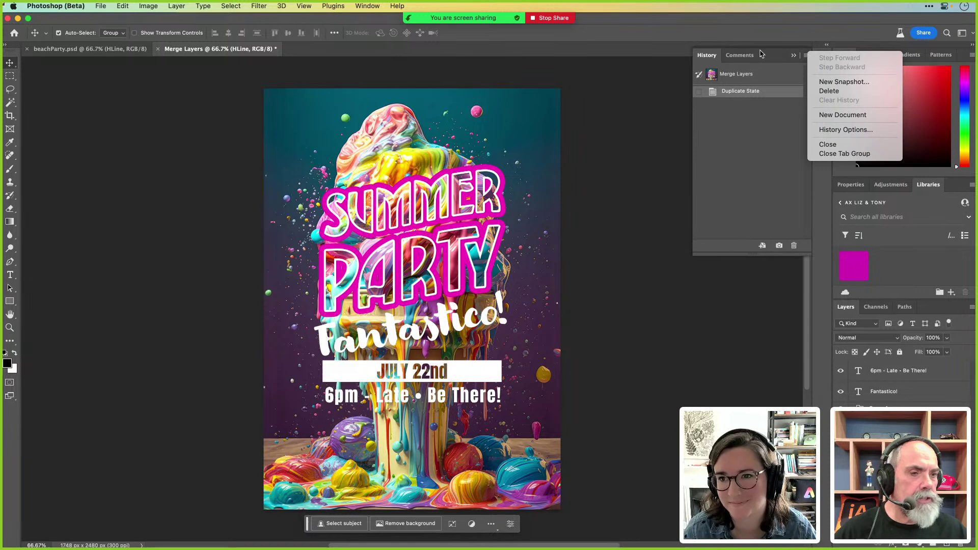
{"action": "left_click", "coordinate": [262, 71]}
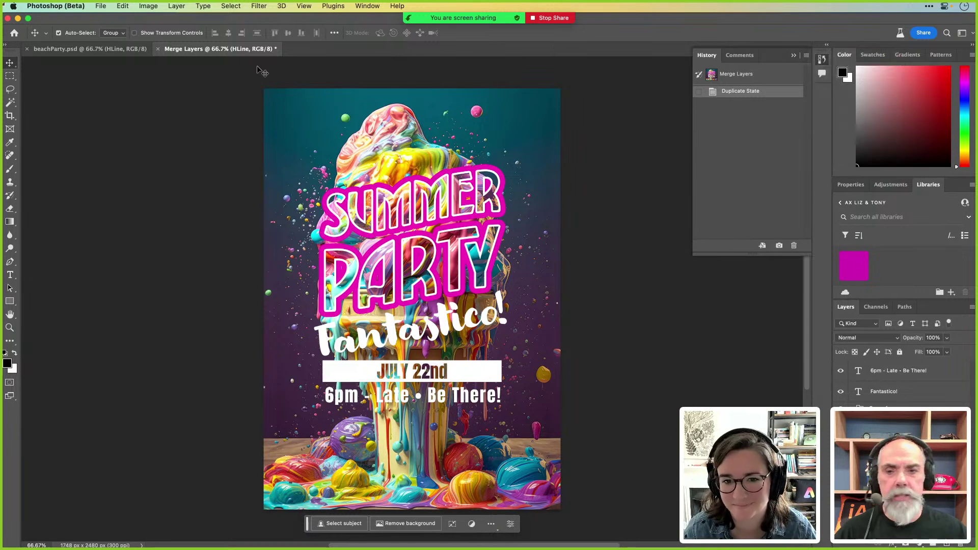
Inspect the copy's layers (6pm line, Fantastico!, JULY 22nd, Rectangle 1, HLine) and close History
{"action": "left_click", "coordinate": [101, 6]}
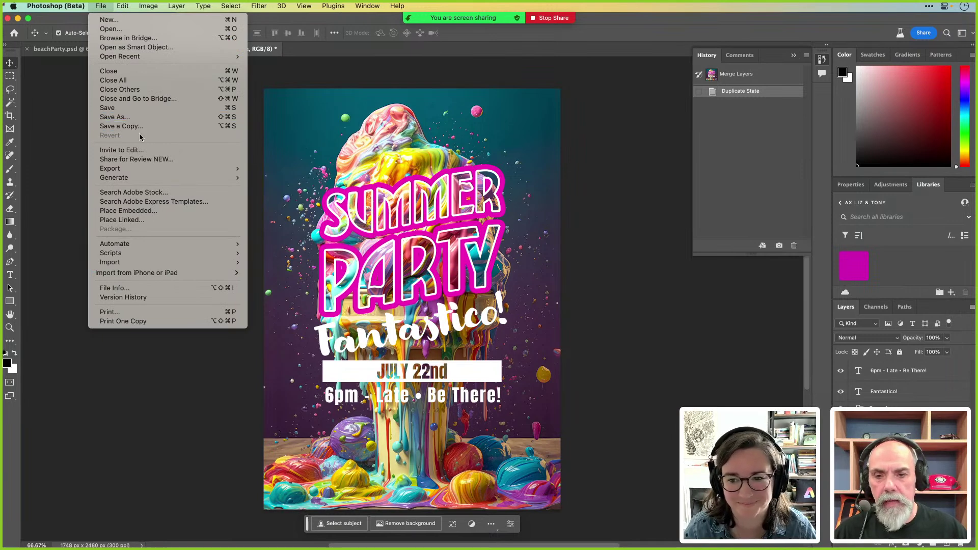
{"action": "left_click", "coordinate": [647, 131]}
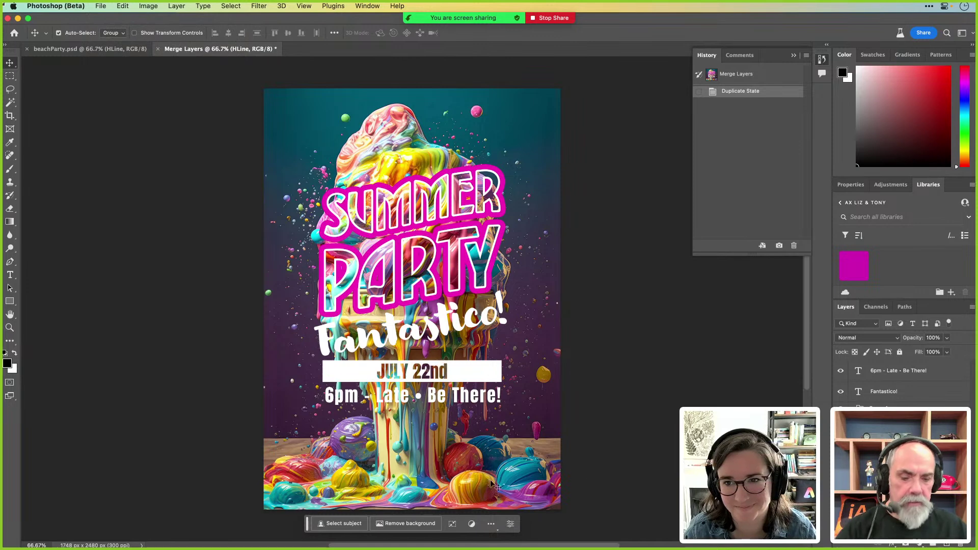
{"action": "left_click", "coordinate": [920, 378]}
{"action": "left_click", "coordinate": [911, 391]}
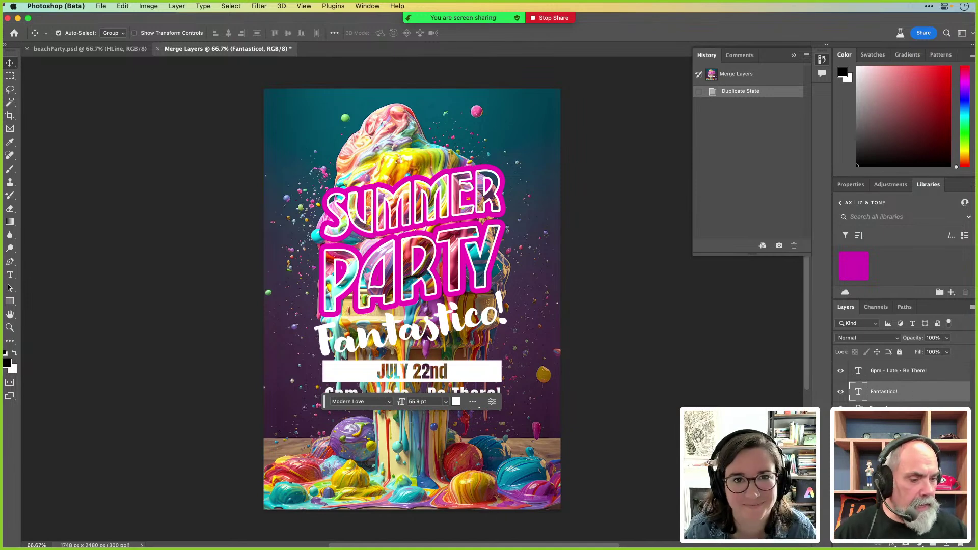
{"action": "left_click", "coordinate": [841, 433]}
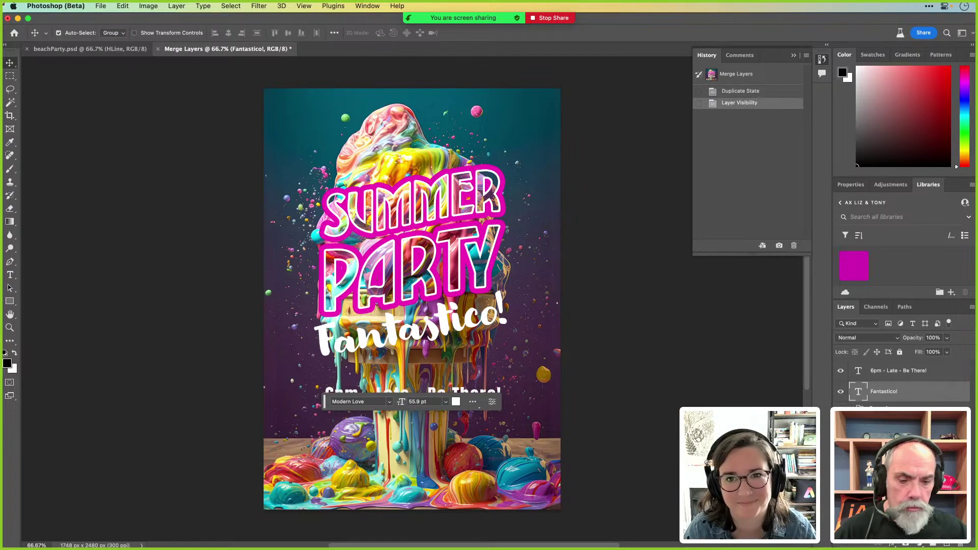
{"action": "left_click", "coordinate": [840, 433]}
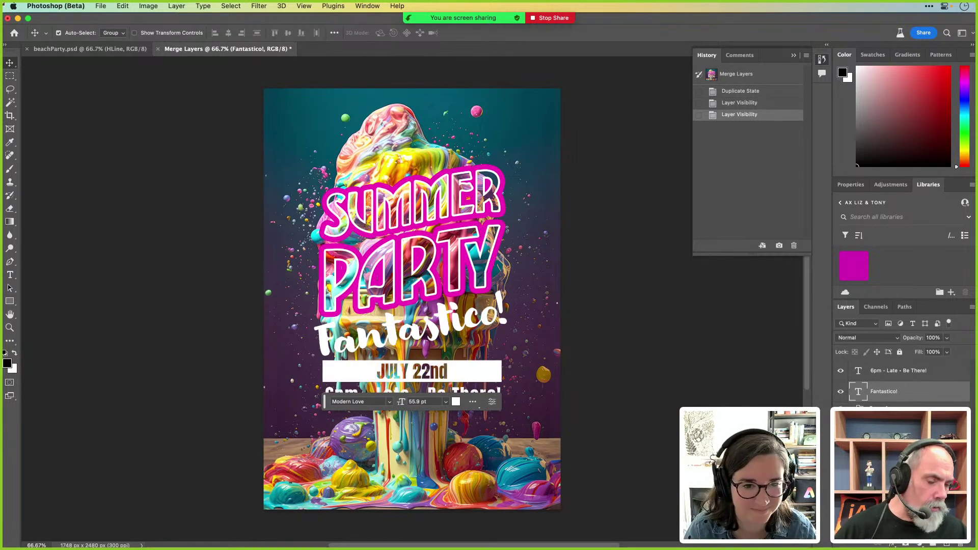
{"action": "left_click", "coordinate": [911, 412]}
{"action": "left_click", "coordinate": [912, 433]}
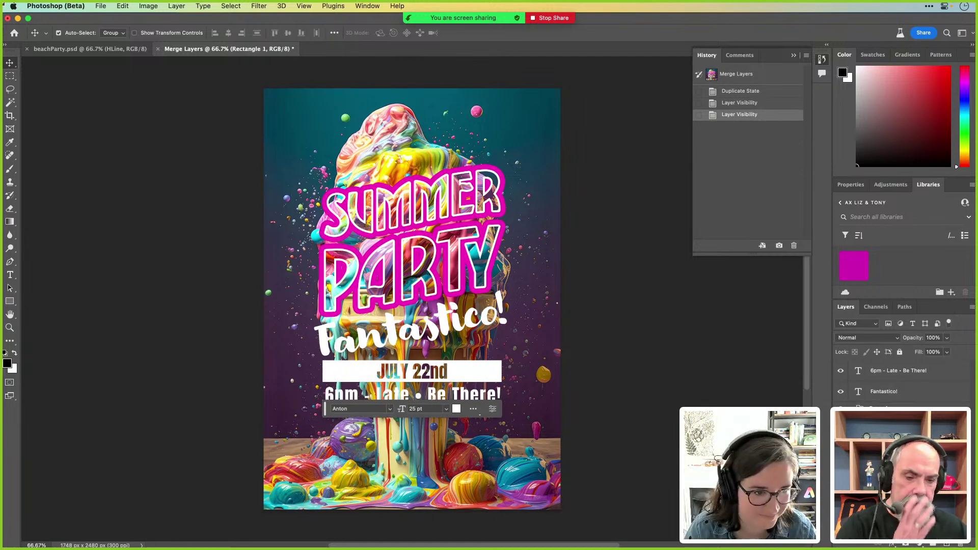
{"action": "left_click", "coordinate": [891, 467]}
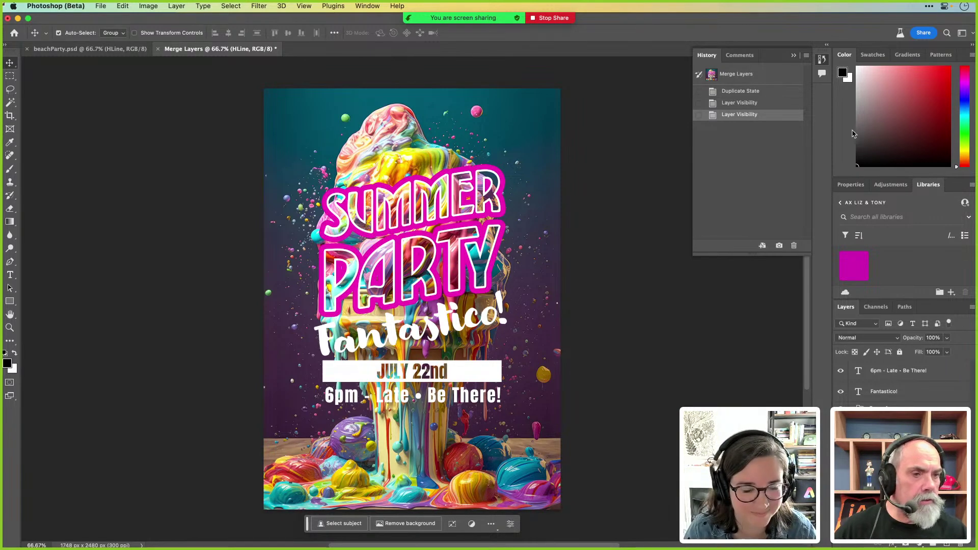
{"action": "left_click", "coordinate": [822, 60]}
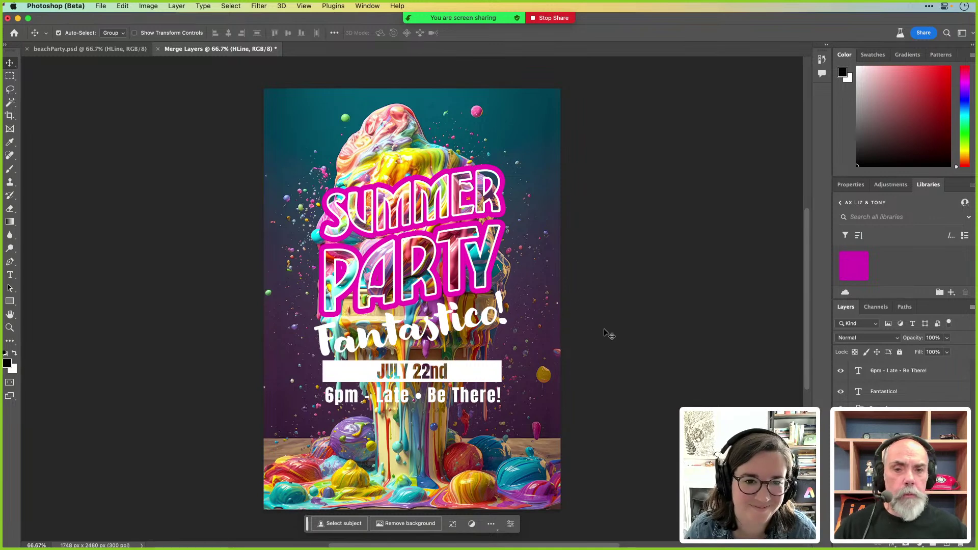
Cancel Save As and close the Merge Layers copy with Don't Save
{"action": "key", "text": "super+shift+s"}
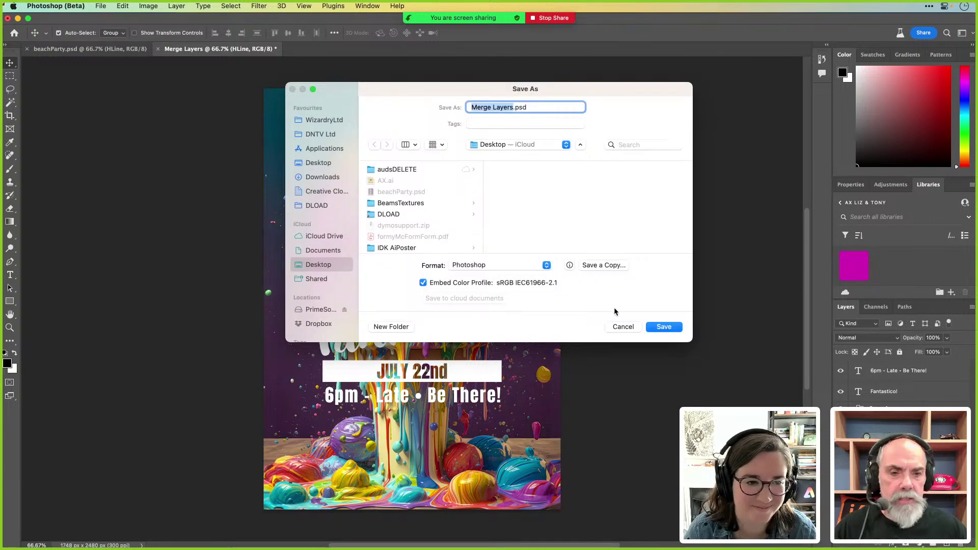
{"action": "left_click", "coordinate": [611, 329]}
{"action": "left_click", "coordinate": [189, 120]}
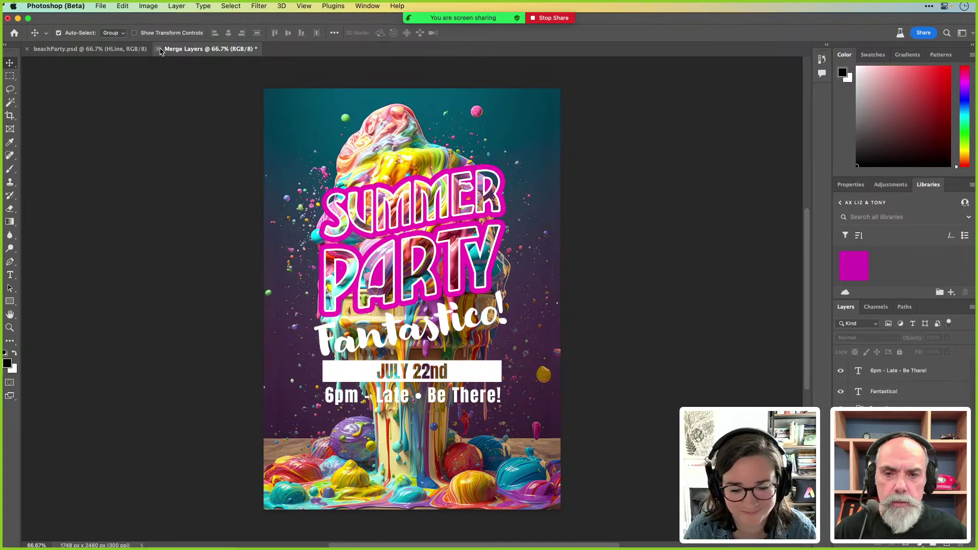
{"action": "left_click", "coordinate": [158, 49]}
{"action": "left_click", "coordinate": [499, 227]}
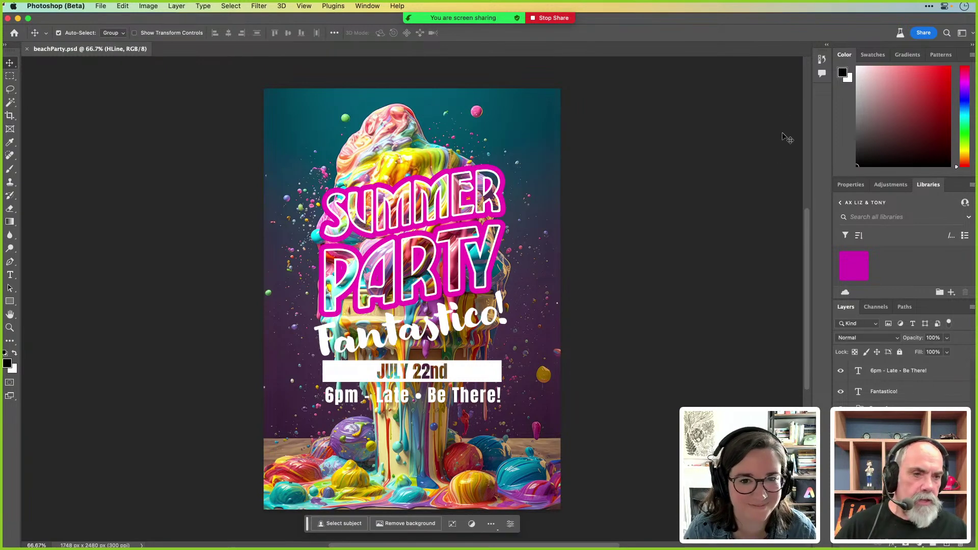
In History, return beachParty.psd to its latest Layer Visibility state and select the HLine layer
{"action": "left_click", "coordinate": [822, 59]}
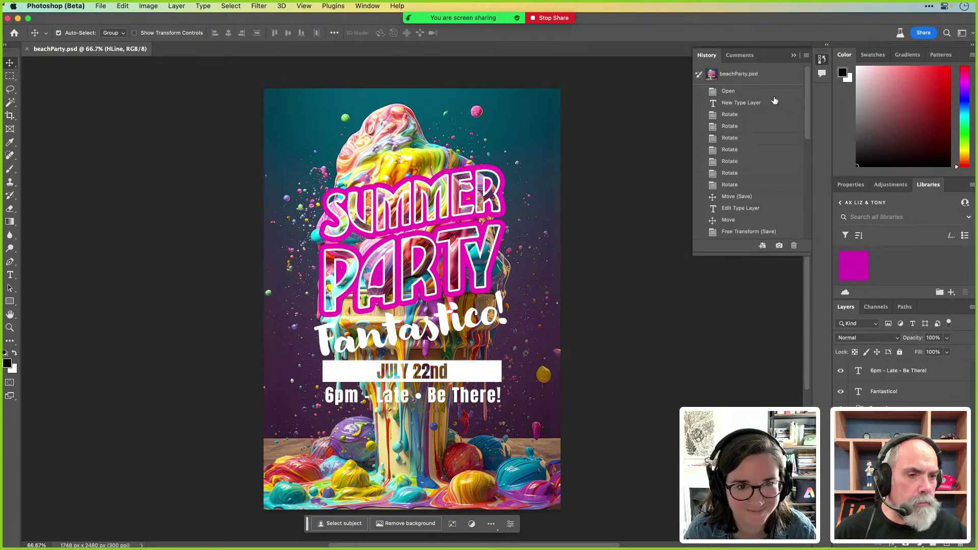
{"action": "left_click", "coordinate": [761, 93]}
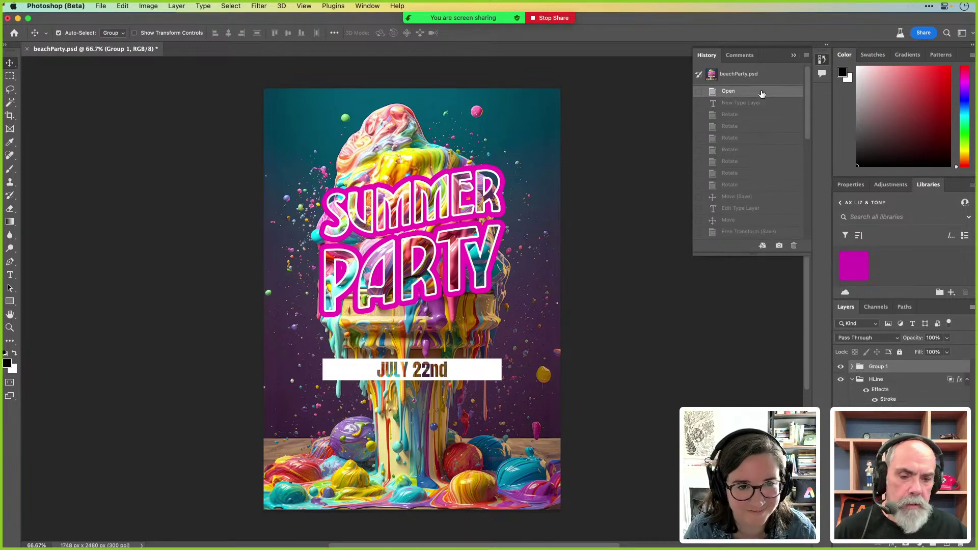
{"action": "left_click_drag", "start_coordinate": [809, 113], "coordinate": [813, 228]}
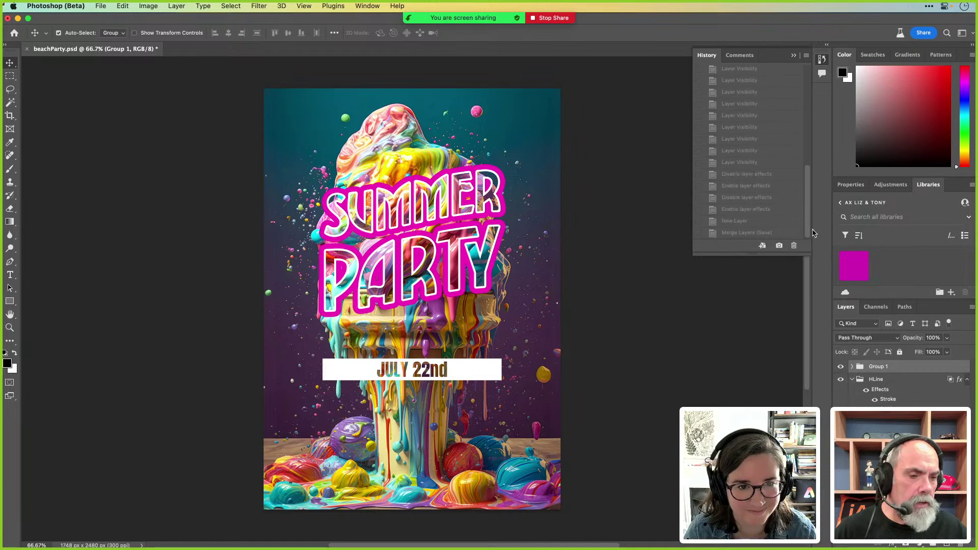
{"action": "left_click", "coordinate": [758, 164]}
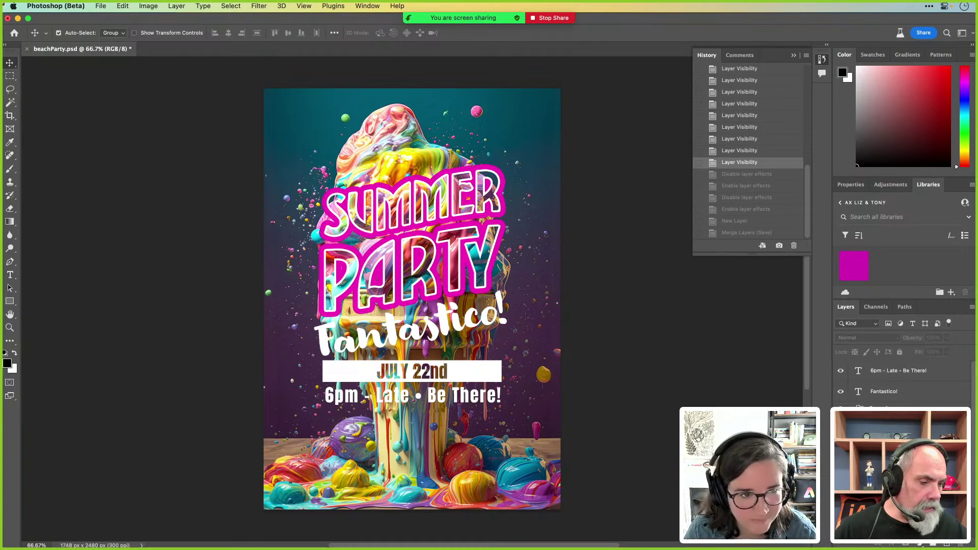
{"action": "left_click", "coordinate": [891, 433]}
{"action": "scroll", "coordinate": [901, 387], "scroll_direction": "down", "scroll_amount": 3}
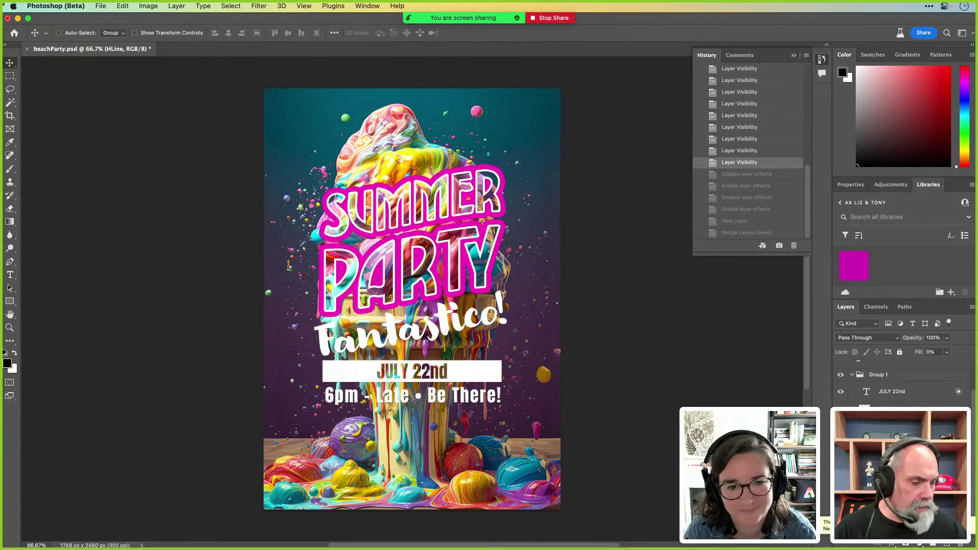
Stamp all visible layers into a new Layer 1, save beachParty.psd, and return to Express
{"action": "key", "text": "super+alt+shift+n"}
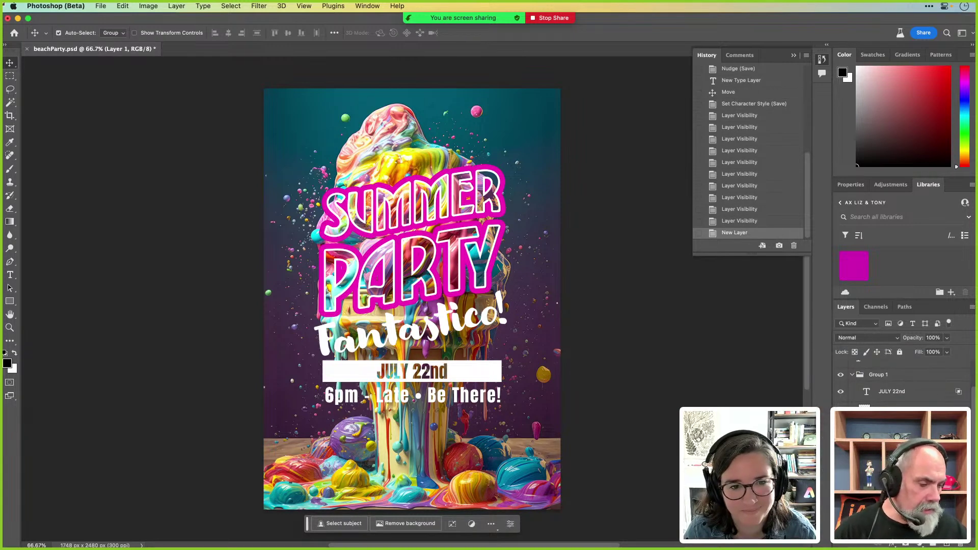
{"action": "key", "text": "super+alt+a"}
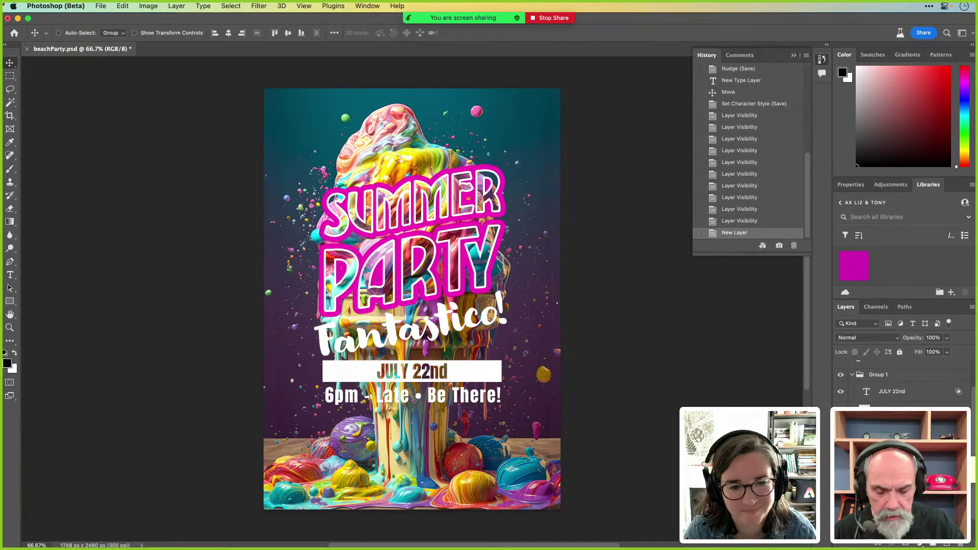
{"action": "key", "text": "super+e"}
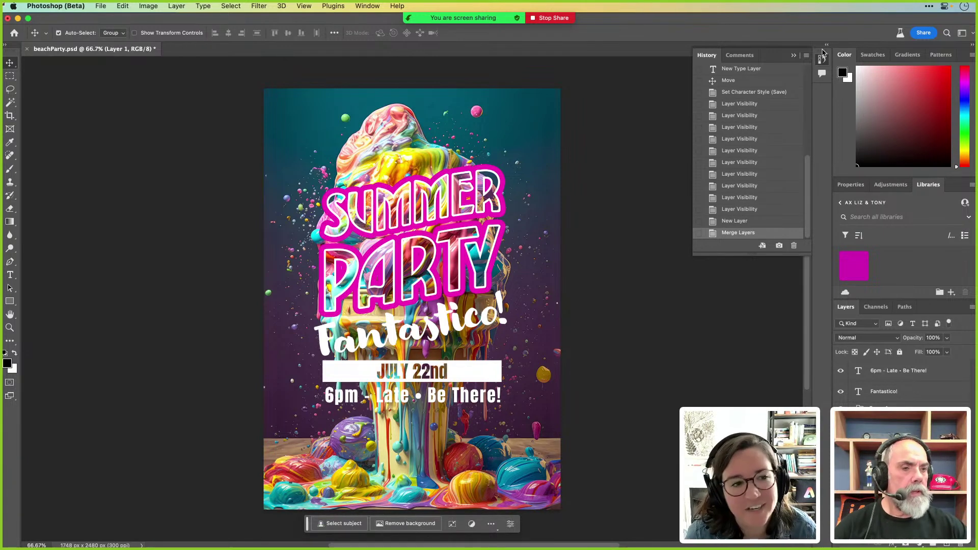
{"action": "left_click", "coordinate": [820, 59]}
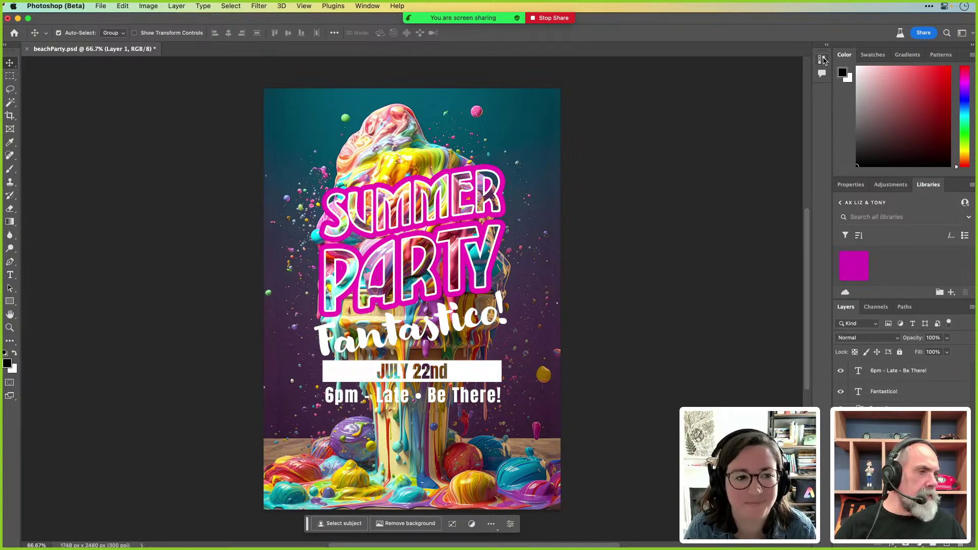
{"action": "key", "text": "super+s"}
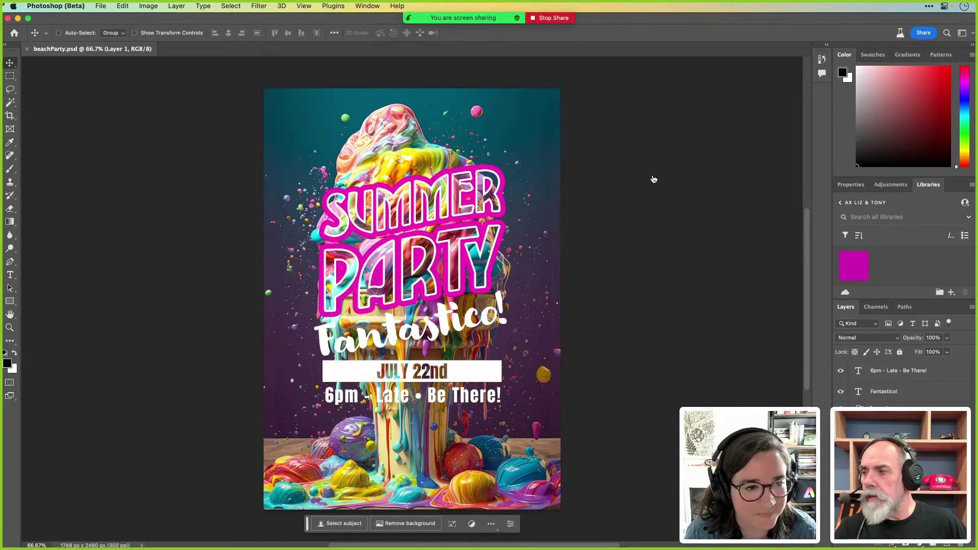
{"action": "key", "text": "super+Tab"}
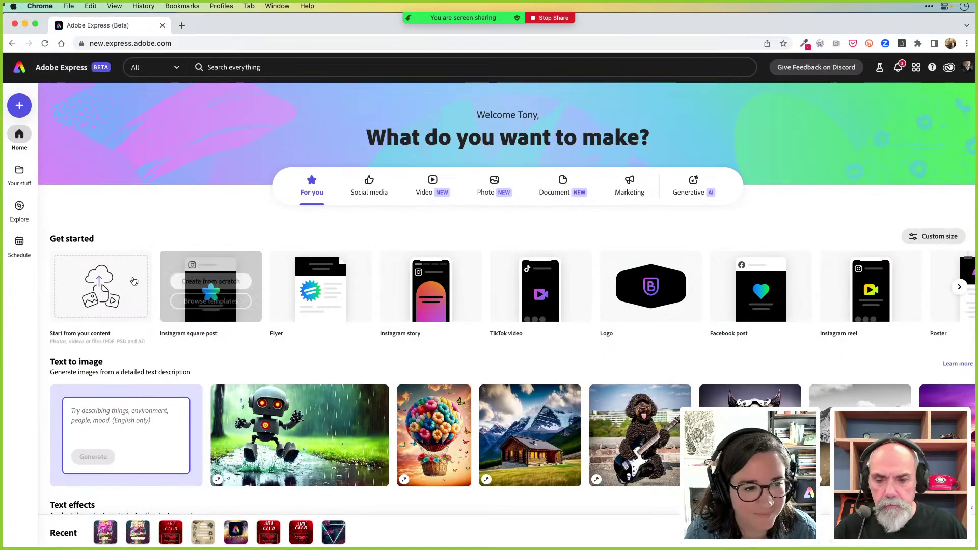
Use Start from your content to preview and open beachParty.psd as an Express design
{"action": "left_click", "coordinate": [103, 293]}
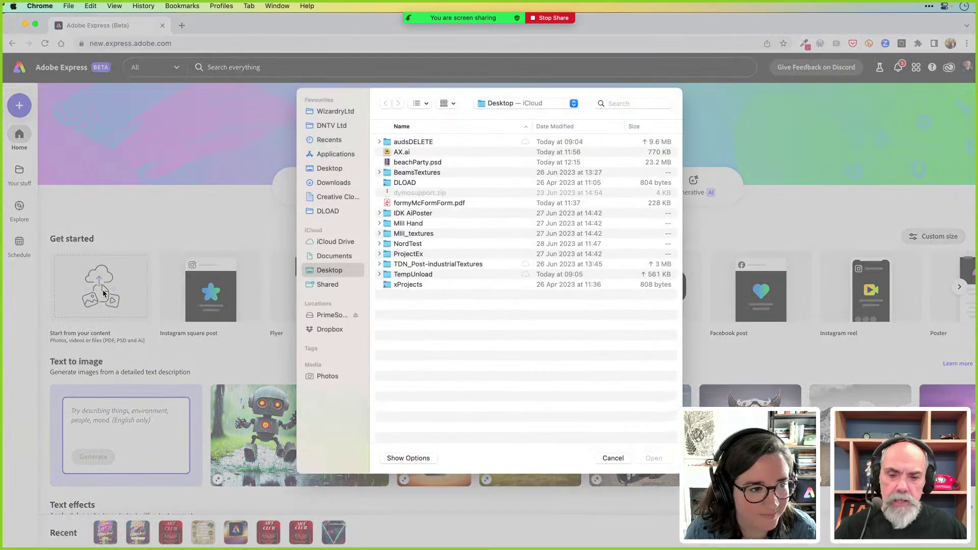
{"action": "left_click", "coordinate": [418, 163]}
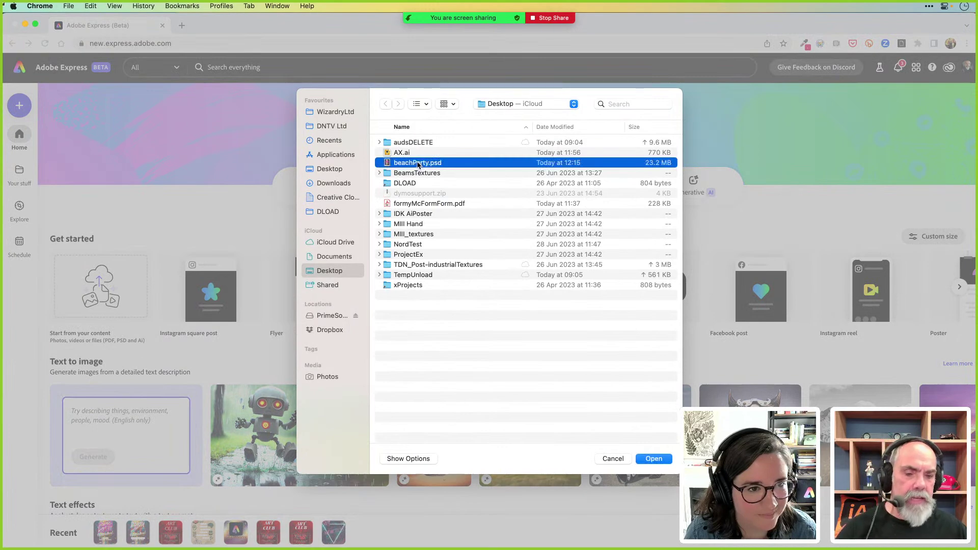
{"action": "key", "text": "space"}
{"action": "key", "text": "space"}
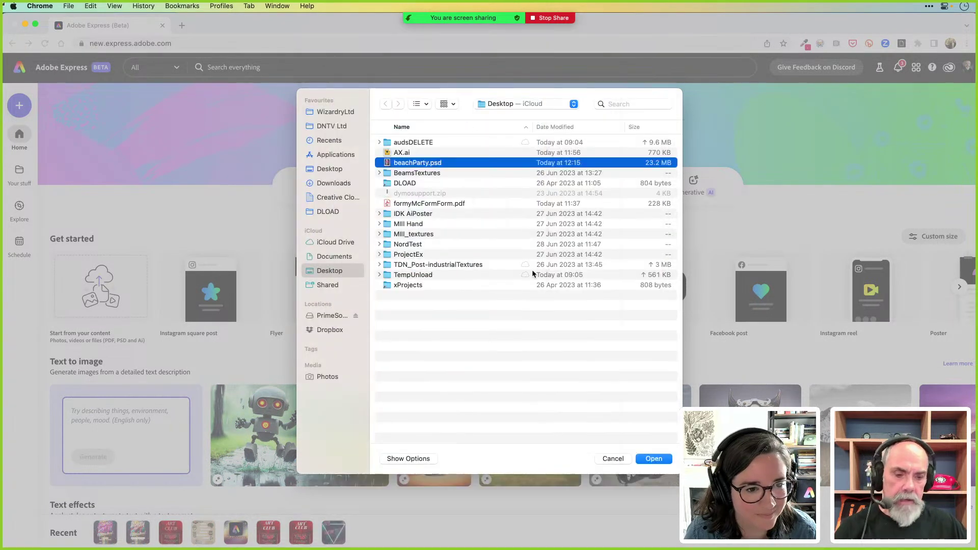
{"action": "left_click", "coordinate": [653, 460]}
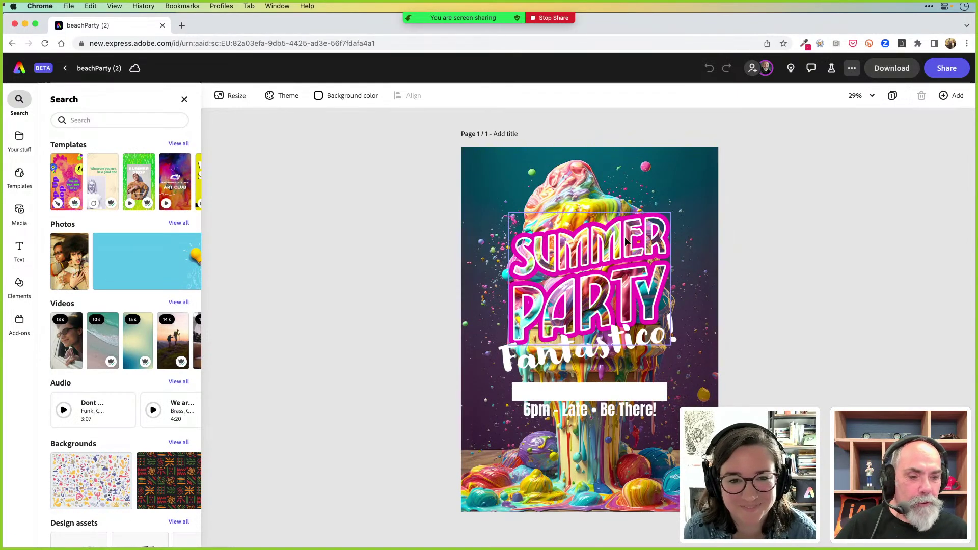
Nudge the SUMMER PARTY title graphic slightly upward, then select the Fantastico! text
{"action": "left_click_drag", "start_coordinate": [604, 225], "coordinate": [605, 214]}
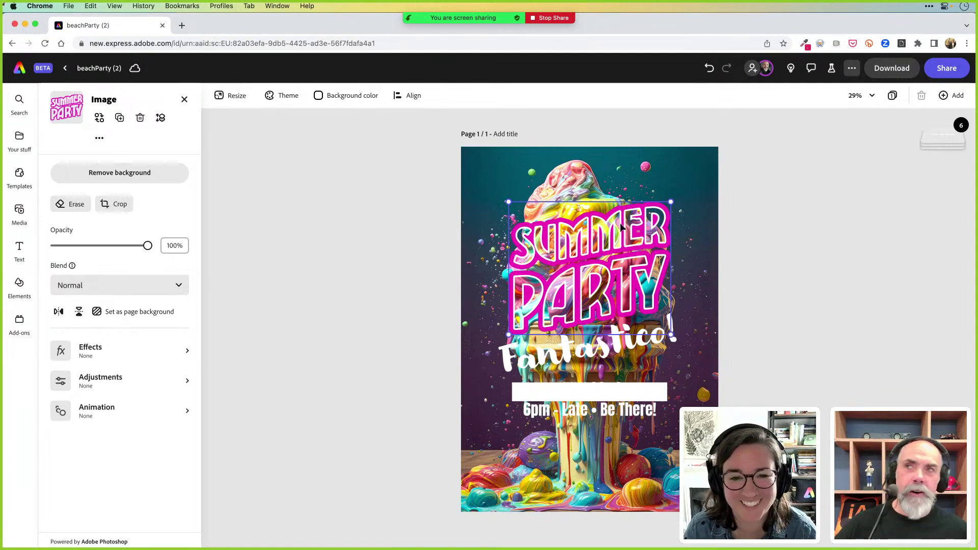
{"action": "left_click", "coordinate": [759, 204]}
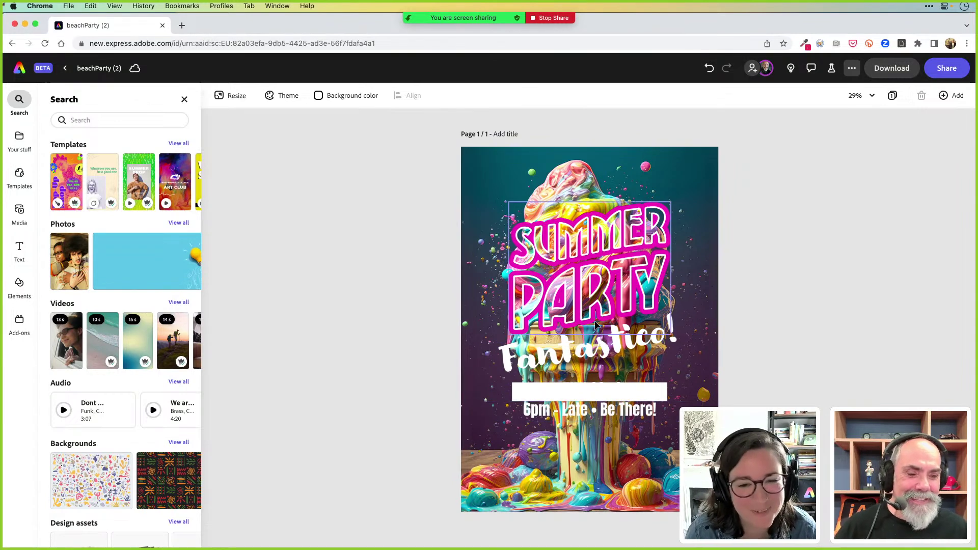
{"action": "left_click", "coordinate": [630, 251]}
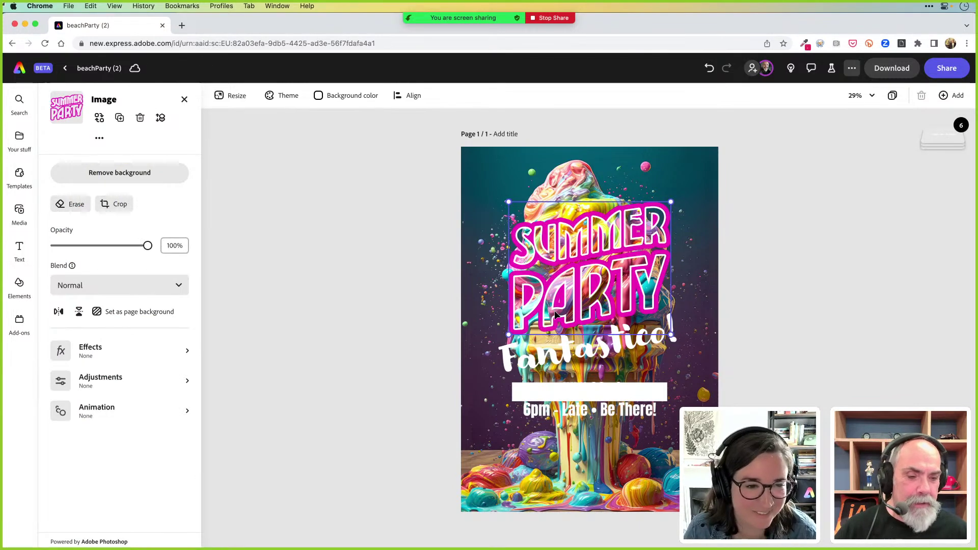
{"action": "left_click", "coordinate": [586, 356]}
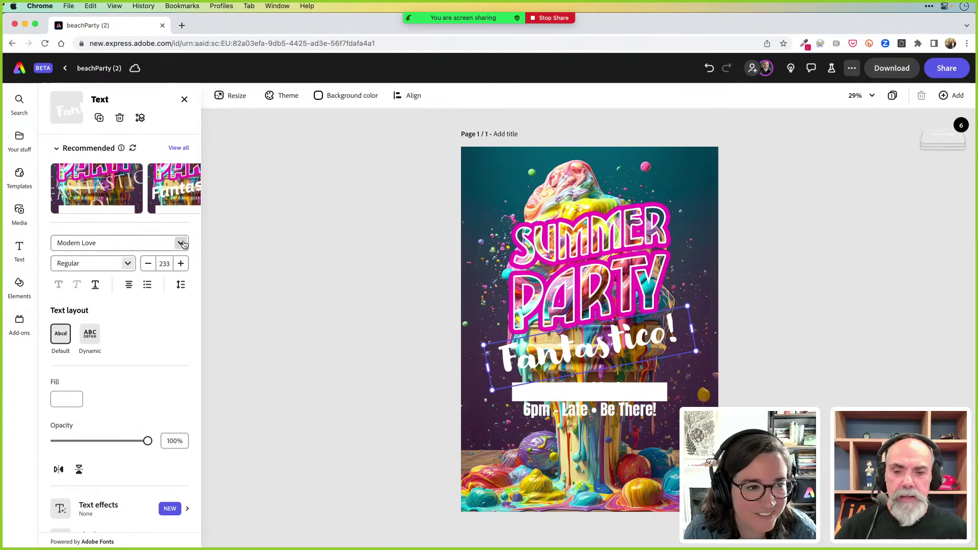
Browse text styles and locate the JULY 22nd text hidden under the white bar, undoing a trial move
{"action": "mouse_move", "coordinate": [186, 186]}
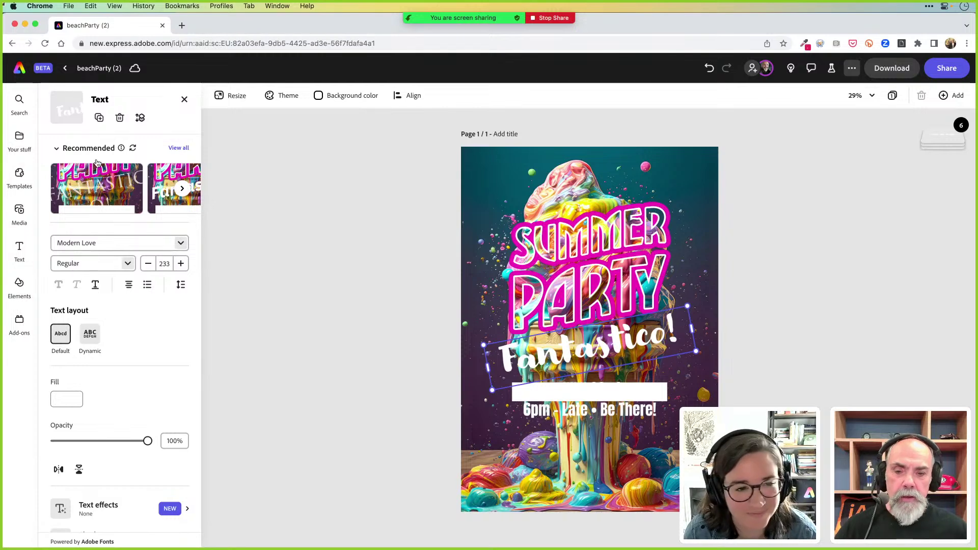
{"action": "left_click", "coordinate": [183, 189]}
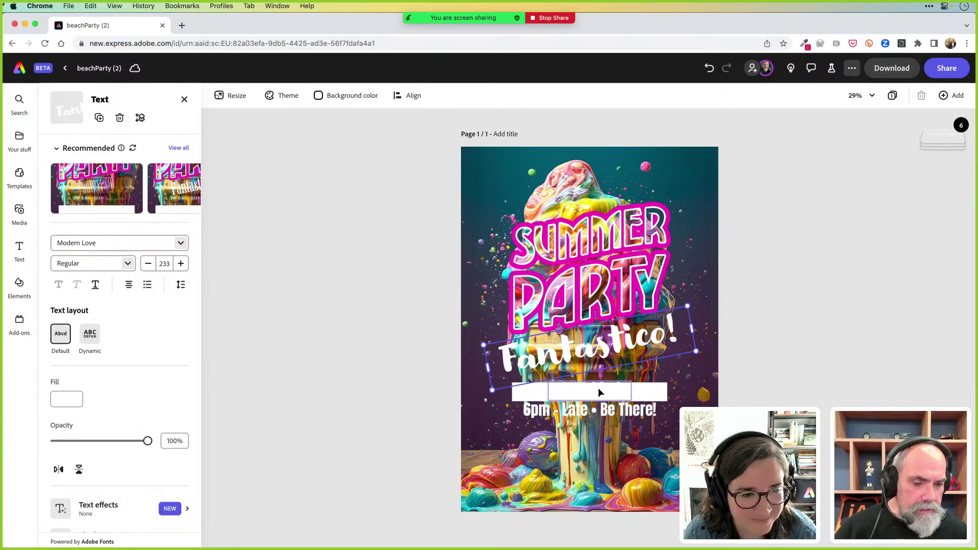
{"action": "left_click", "coordinate": [604, 416]}
{"action": "scroll", "coordinate": [604, 420], "scroll_direction": "up", "scroll_amount": 5}
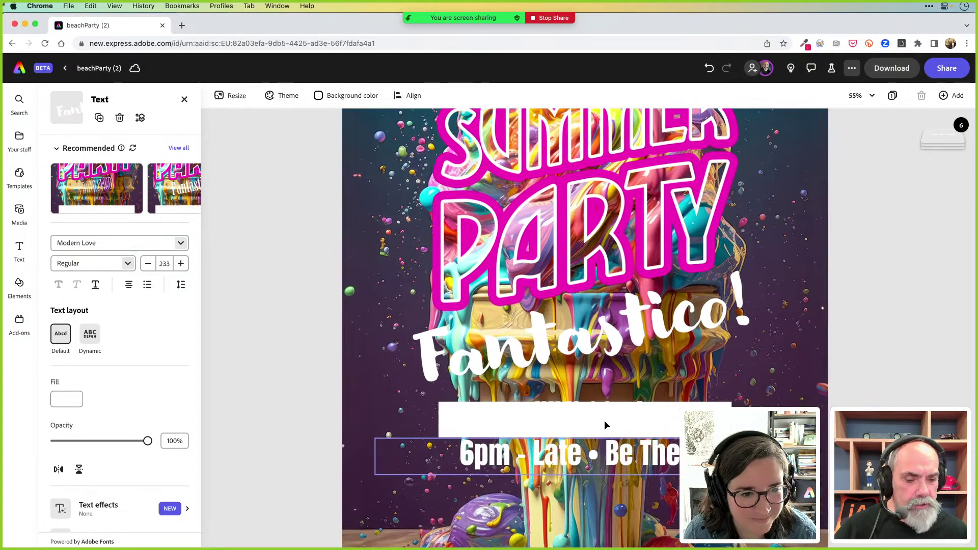
{"action": "scroll", "coordinate": [605, 425], "scroll_direction": "down", "scroll_amount": 5}
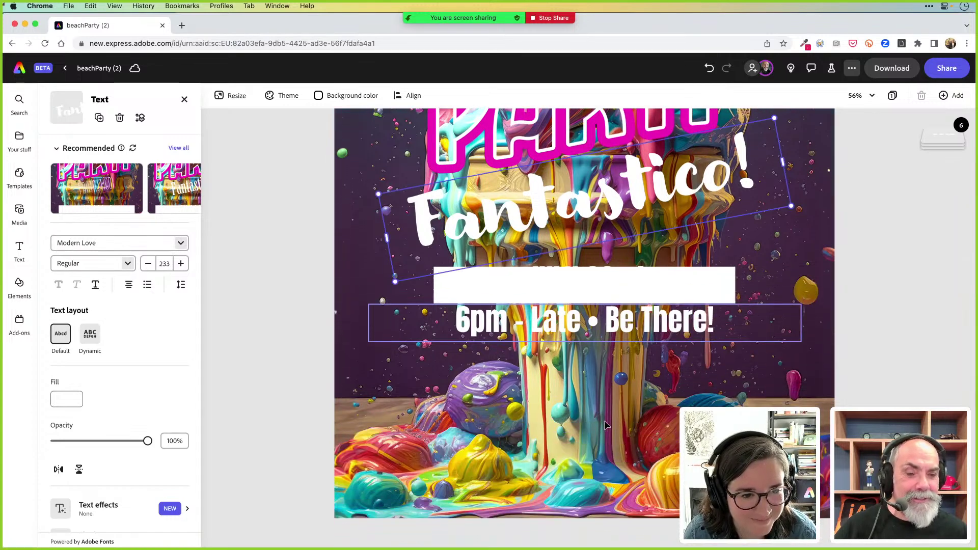
{"action": "left_click", "coordinate": [603, 277]}
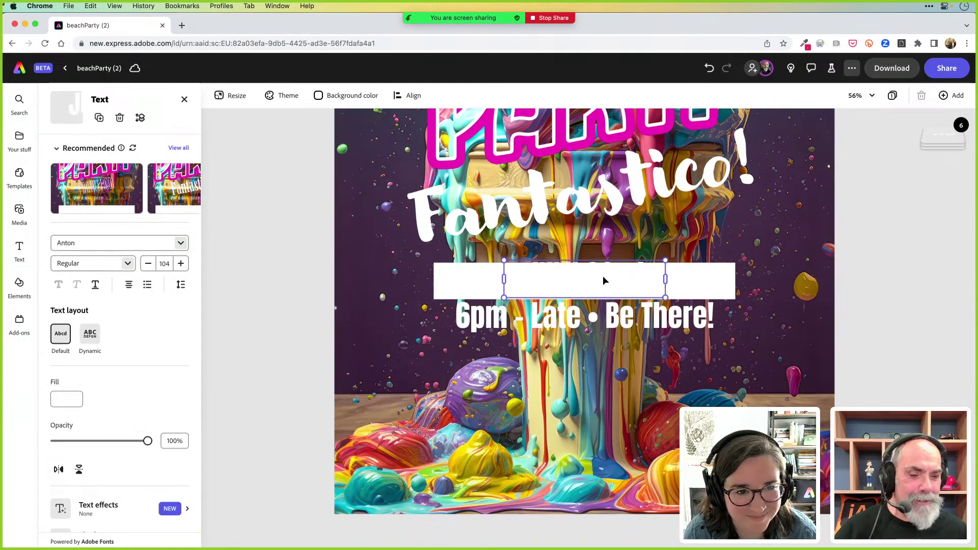
{"action": "left_click", "coordinate": [603, 276]}
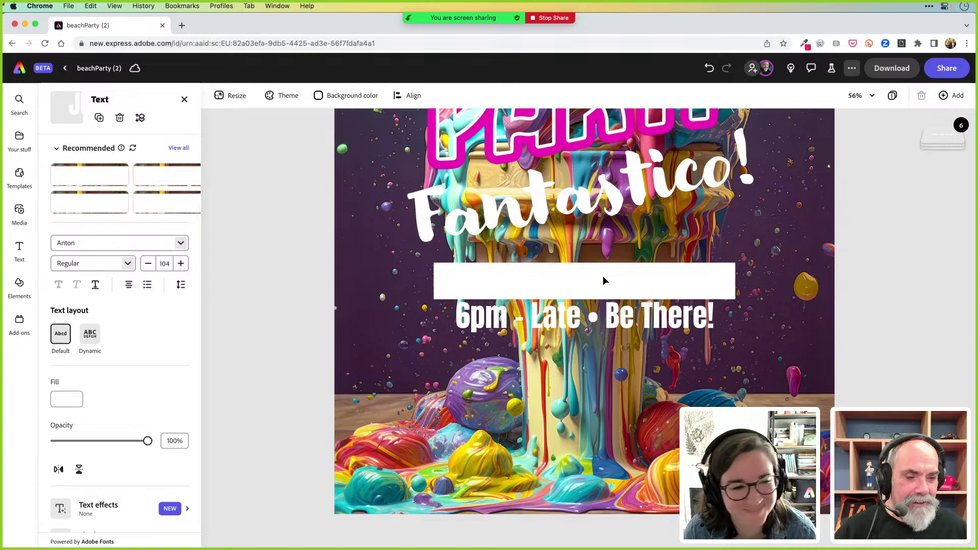
{"action": "left_click", "coordinate": [603, 276]}
{"action": "left_click_drag", "start_coordinate": [613, 284], "coordinate": [616, 247]}
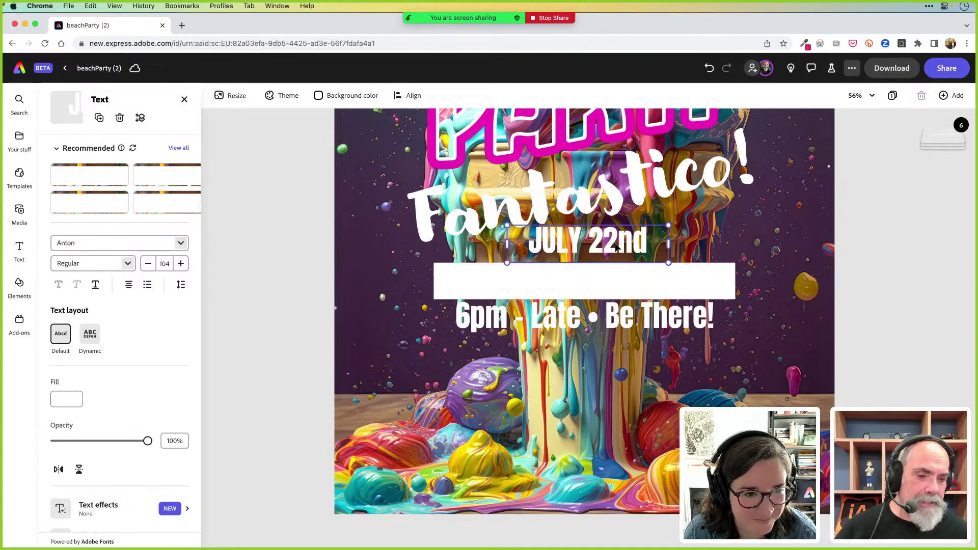
{"action": "key", "text": "super+z"}
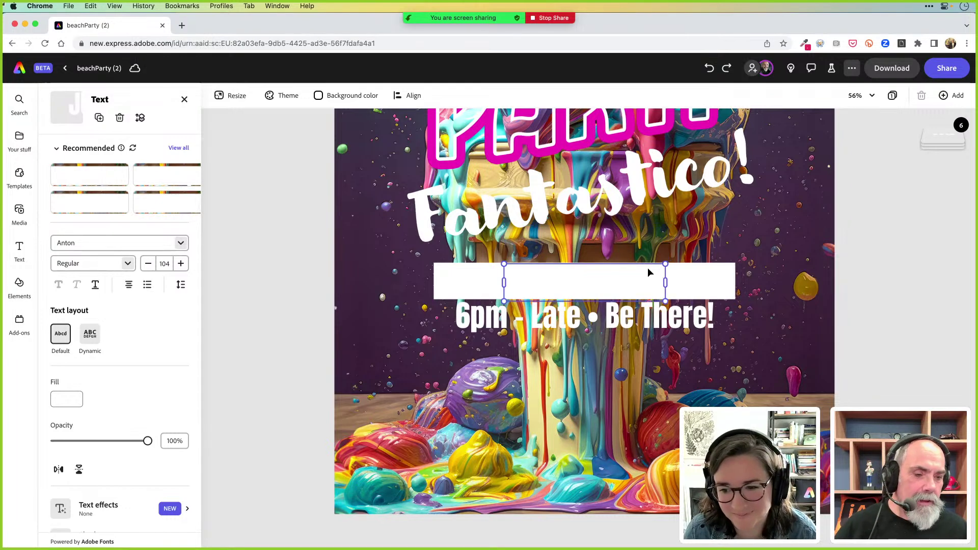
Fade the white bar to reveal JULY 22nd, delete the bar, and nudge the date up
{"action": "left_click", "coordinate": [683, 282]}
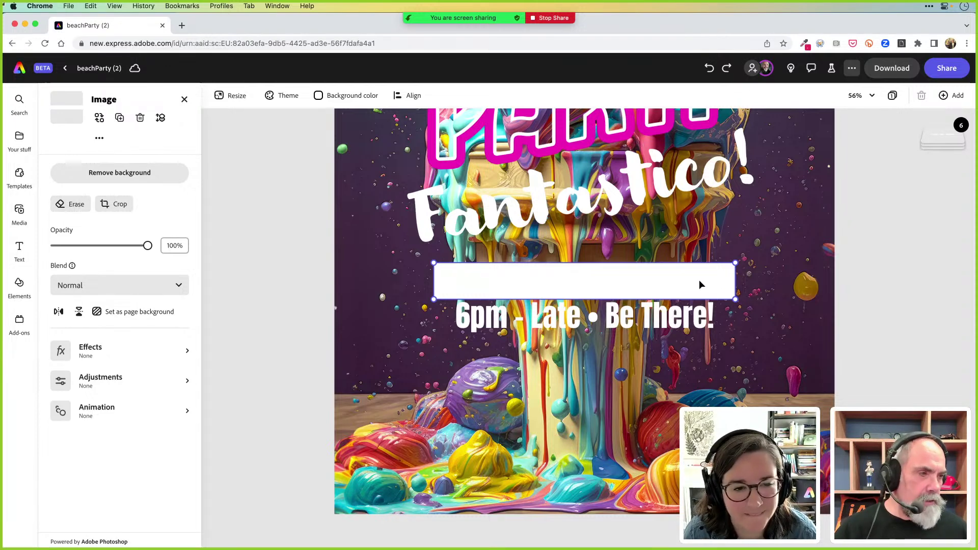
{"action": "left_click_drag", "start_coordinate": [147, 246], "coordinate": [91, 252]}
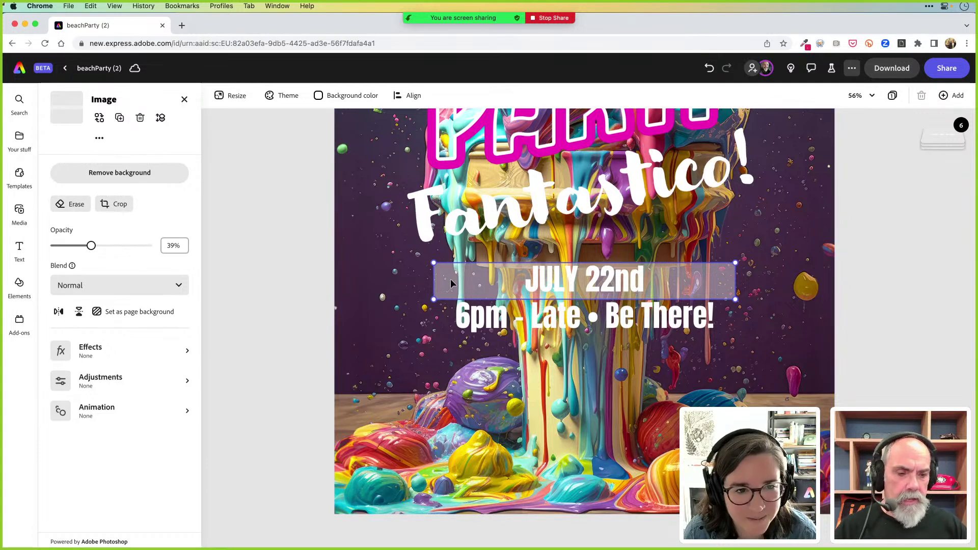
{"action": "left_click", "coordinate": [267, 276]}
{"action": "left_click", "coordinate": [515, 281]}
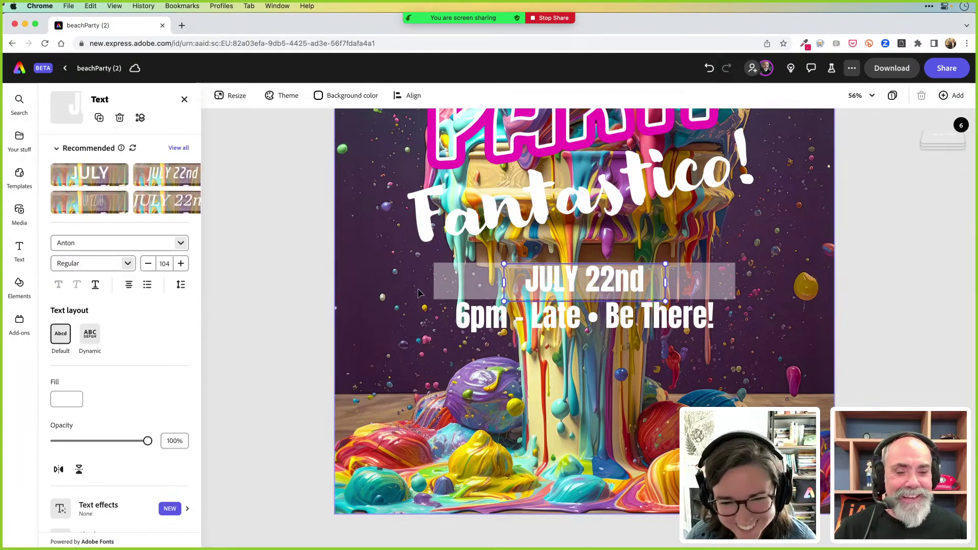
{"action": "left_click", "coordinate": [456, 284]}
{"action": "key", "text": "Delete"}
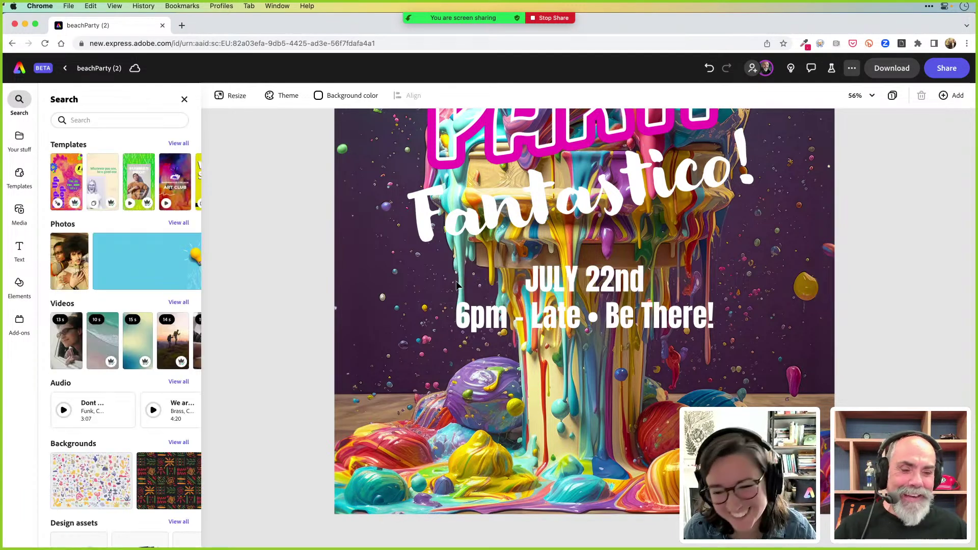
{"action": "left_click", "coordinate": [603, 284]}
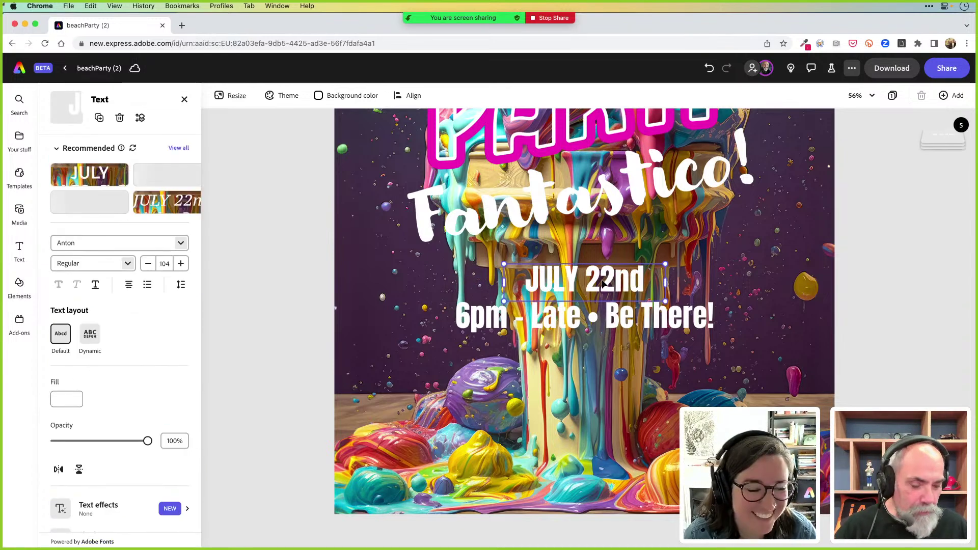
{"action": "key", "text": "shift+Up"}
{"action": "key", "text": "shift+Up"}
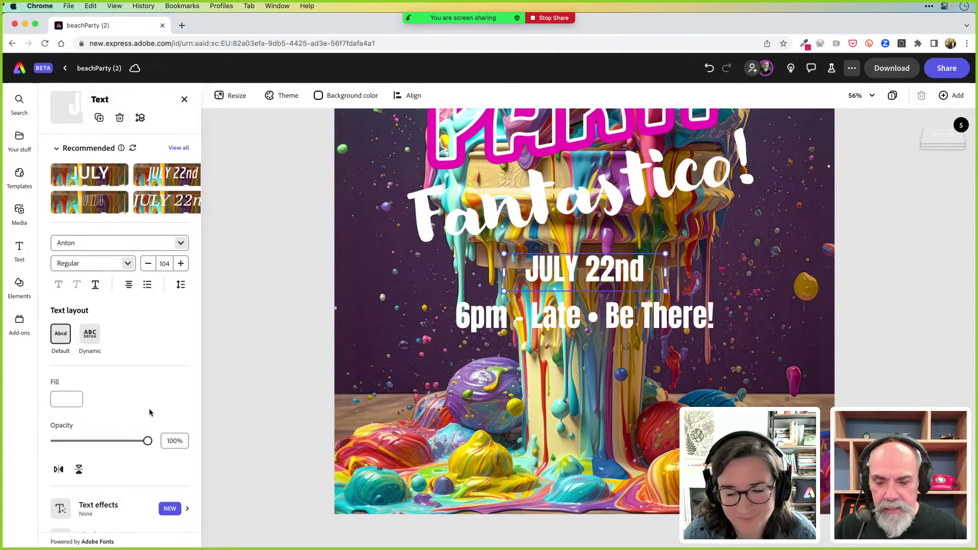
{"action": "scroll", "coordinate": [133, 405], "scroll_direction": "down", "scroll_amount": 3}
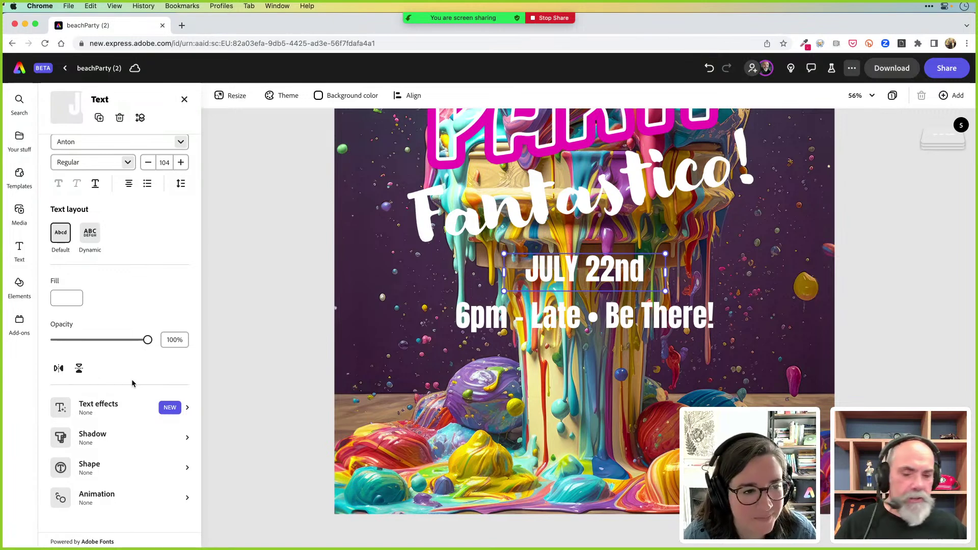
Put JULY 22nd on a white pill shape with cutout text, shape size 27 at 76% opacity
{"action": "left_click", "coordinate": [95, 469]}
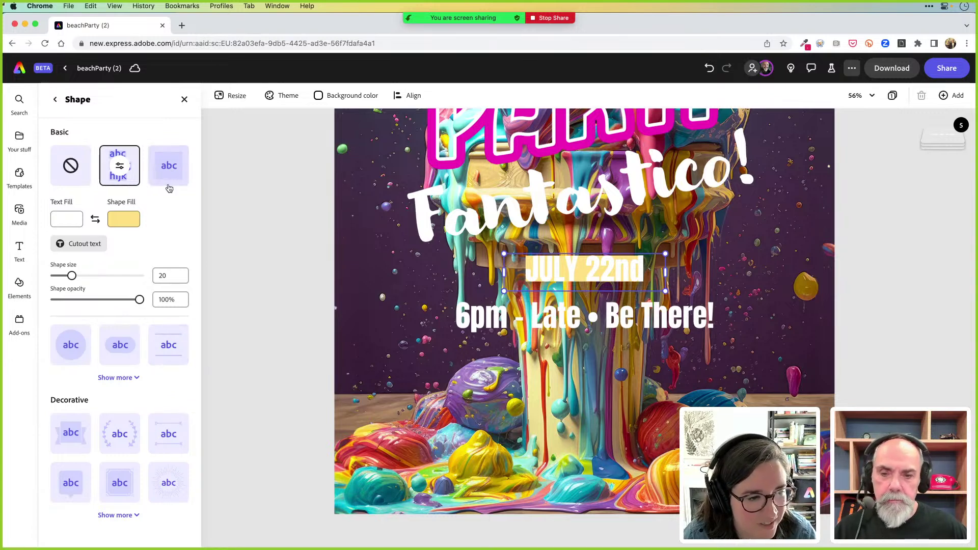
{"action": "left_click", "coordinate": [119, 346]}
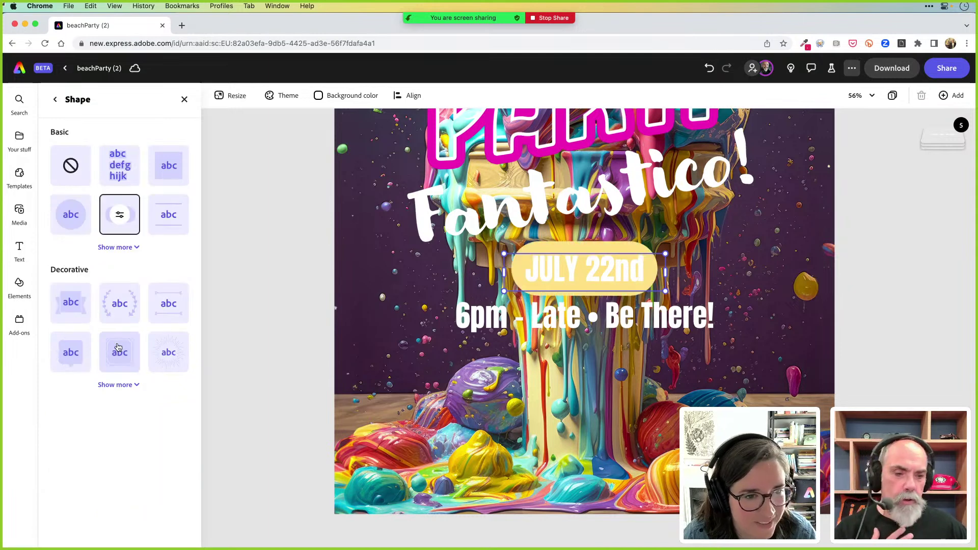
{"action": "left_click", "coordinate": [124, 220]}
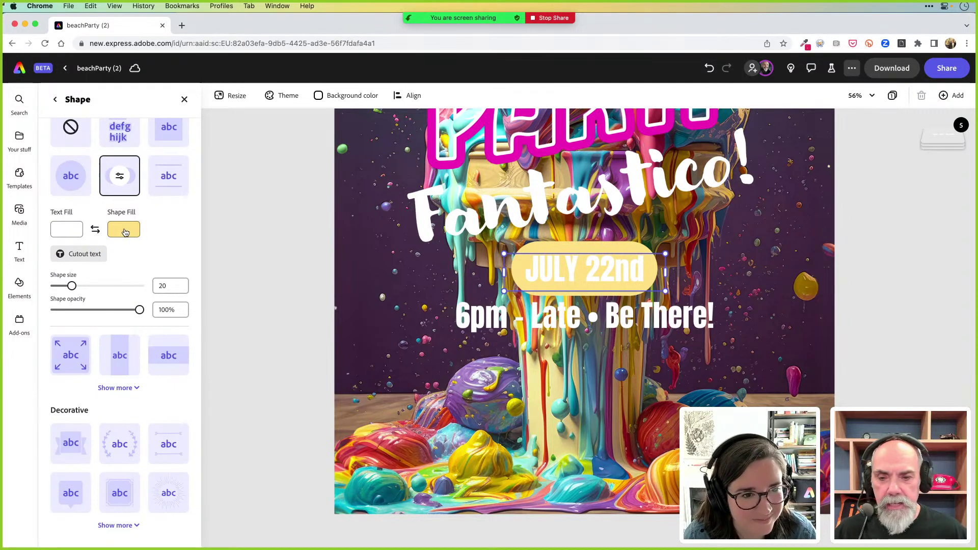
{"action": "left_click", "coordinate": [96, 230]}
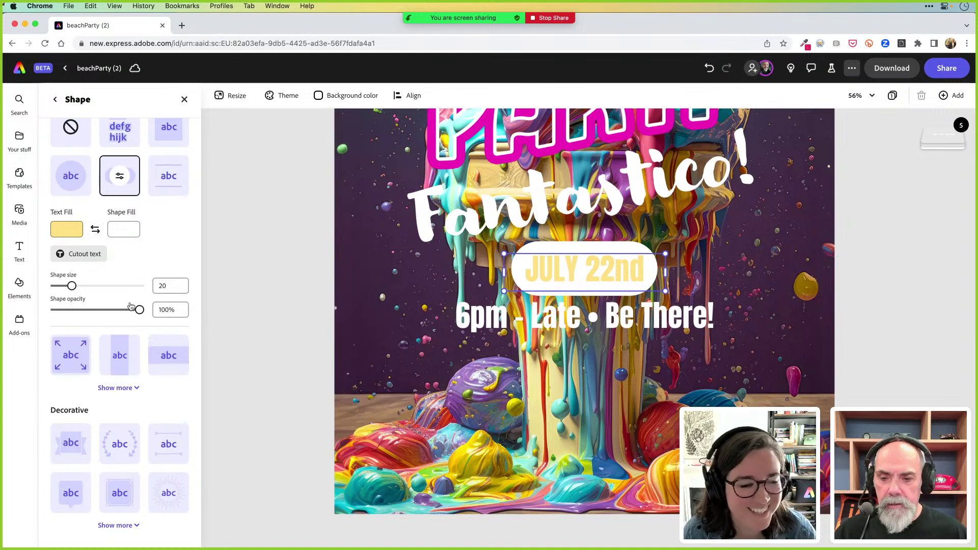
{"action": "left_click_drag", "start_coordinate": [140, 311], "coordinate": [78, 287]}
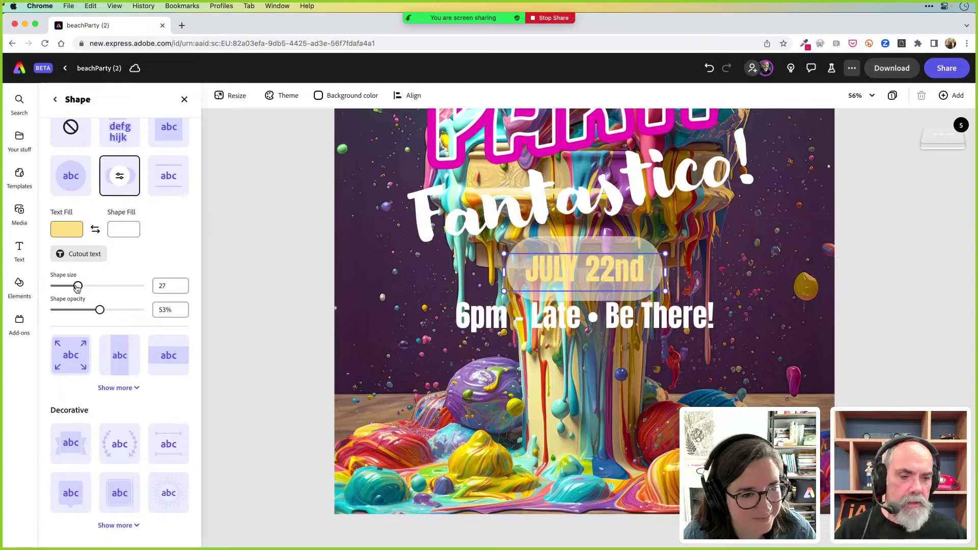
{"action": "left_click", "coordinate": [85, 255]}
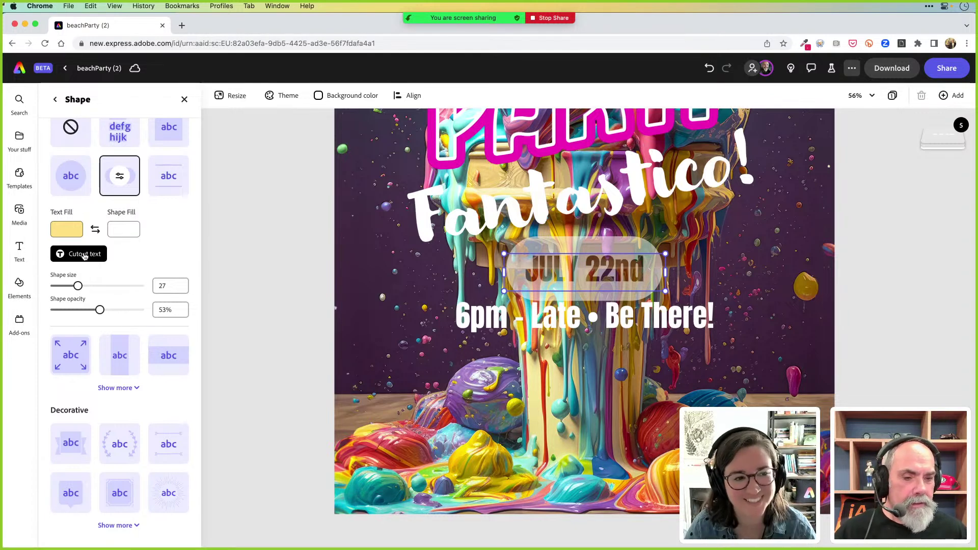
{"action": "left_click_drag", "start_coordinate": [100, 312], "coordinate": [121, 316]}
{"action": "left_click", "coordinate": [253, 290]}
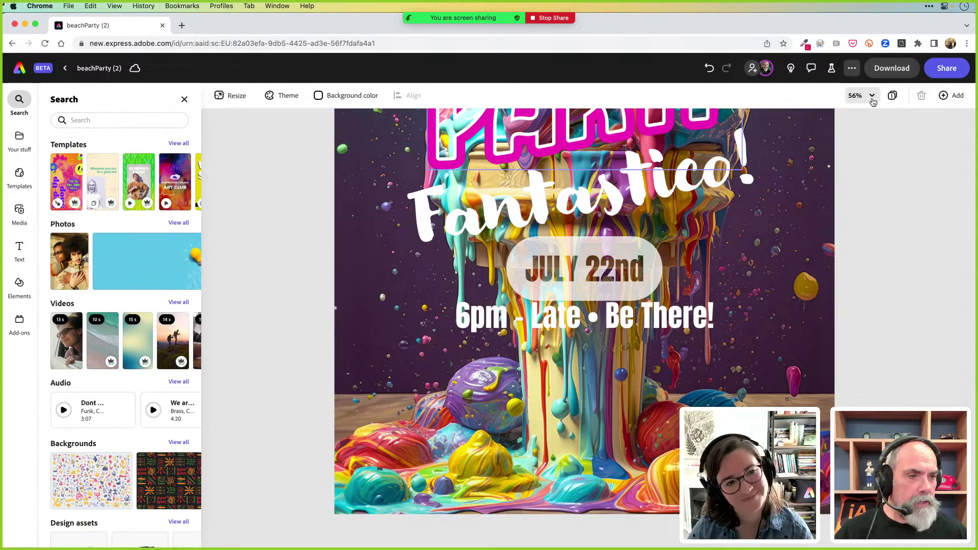
Try 100% and 50% zoom, settle on Zoom to fit all, and select the poster image
{"action": "left_click", "coordinate": [869, 96]}
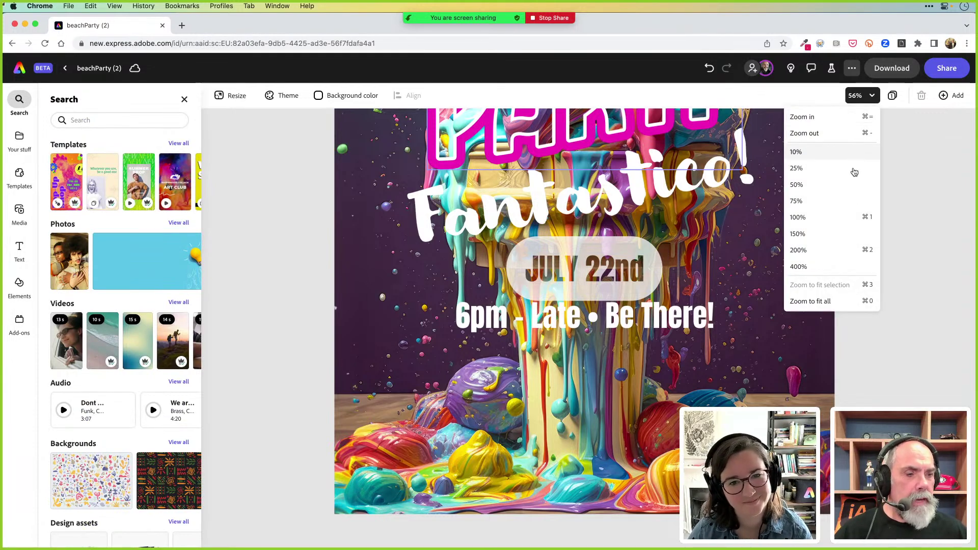
{"action": "left_click", "coordinate": [856, 219]}
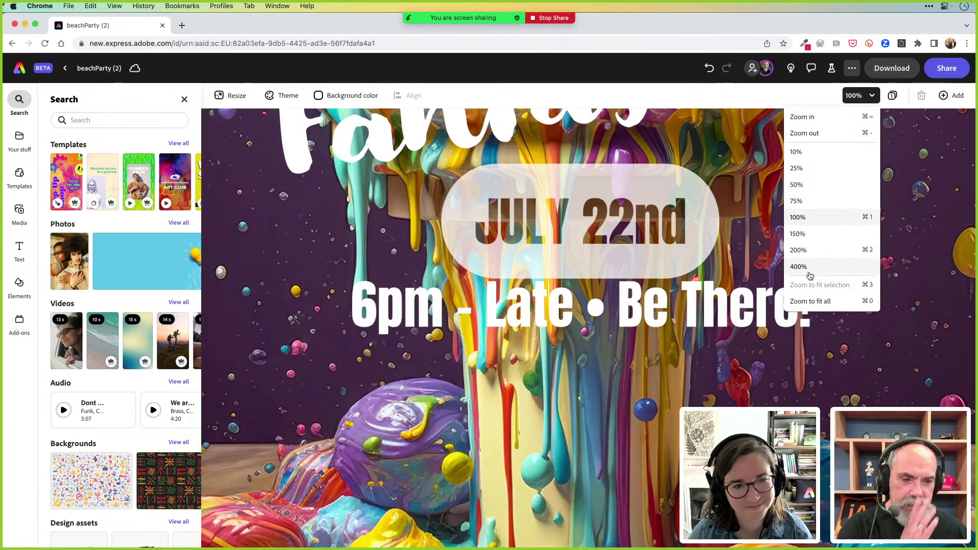
{"action": "left_click", "coordinate": [814, 188]}
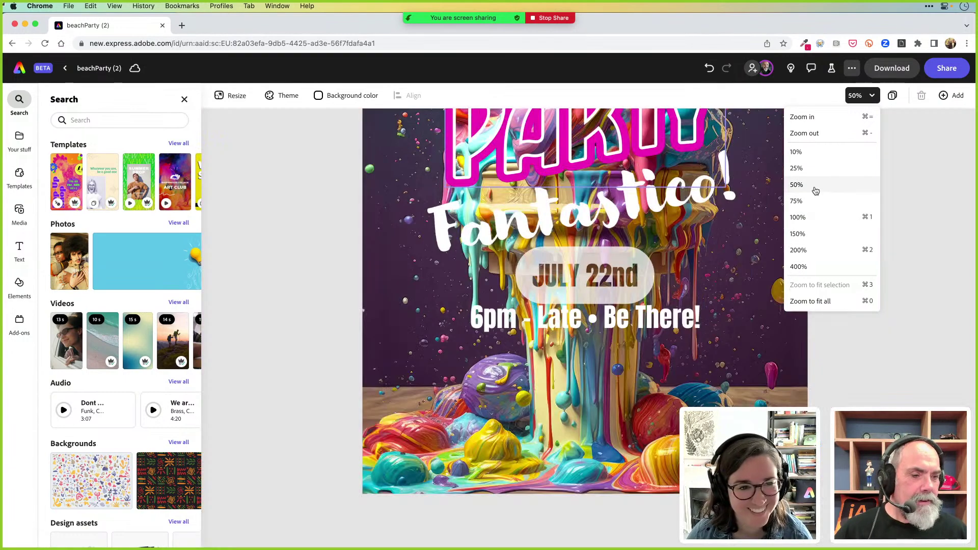
{"action": "left_click", "coordinate": [813, 304]}
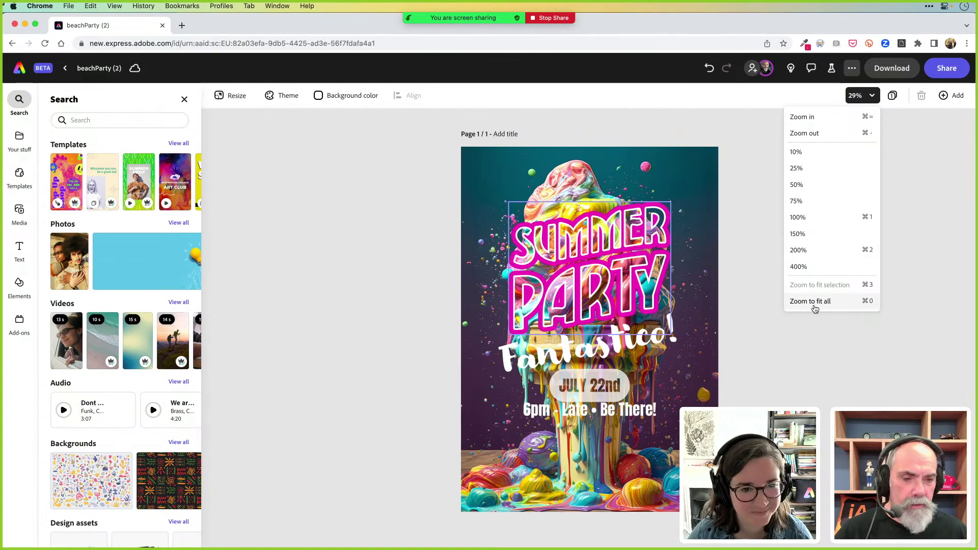
{"action": "left_click", "coordinate": [747, 316]}
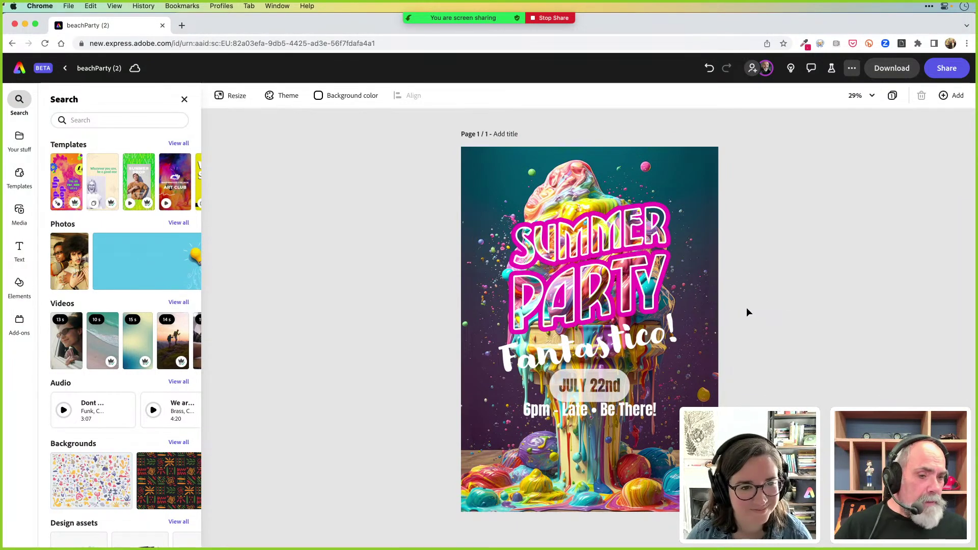
{"action": "left_click", "coordinate": [706, 274]}
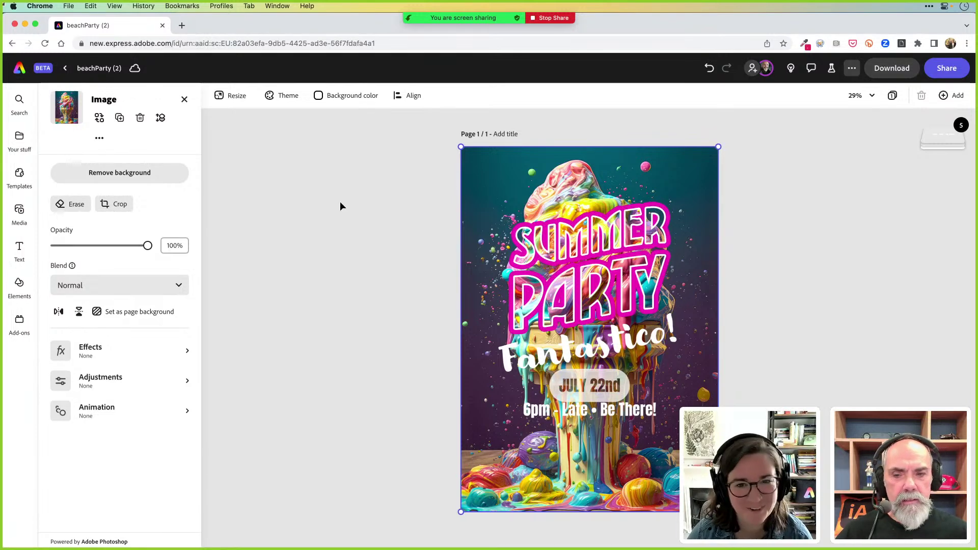
Remove the poster image's background and search stock assets for 'summer gradient'
{"action": "left_click", "coordinate": [161, 173]}
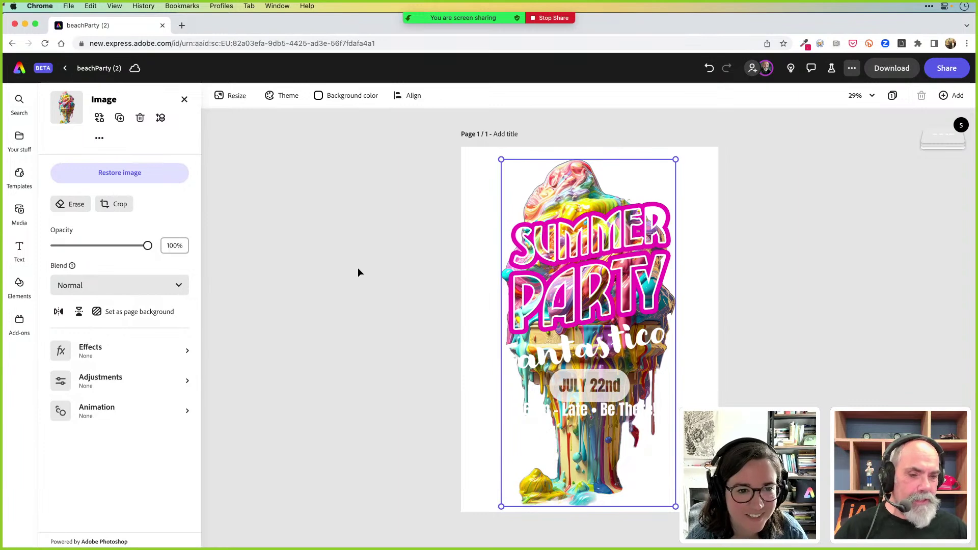
{"action": "left_click", "coordinate": [468, 236]}
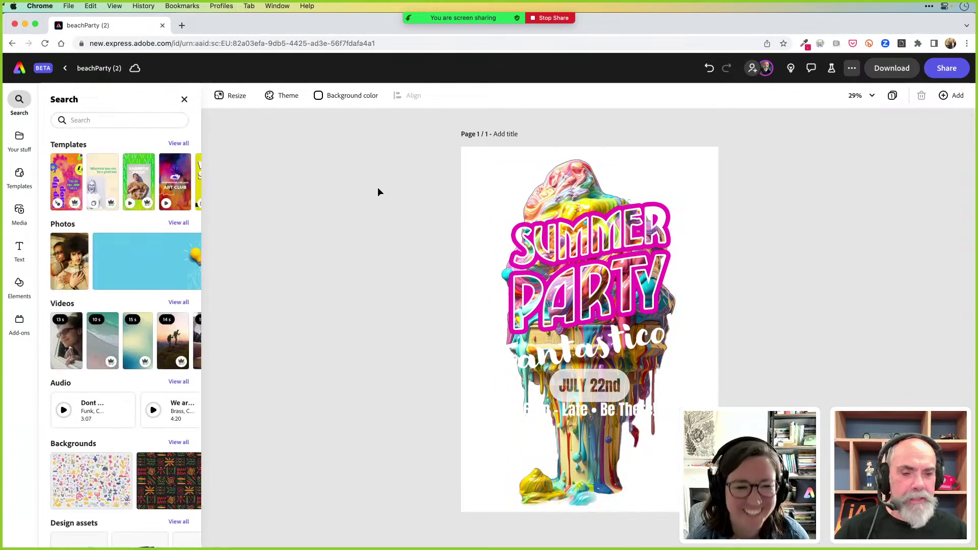
{"action": "left_click", "coordinate": [101, 120]}
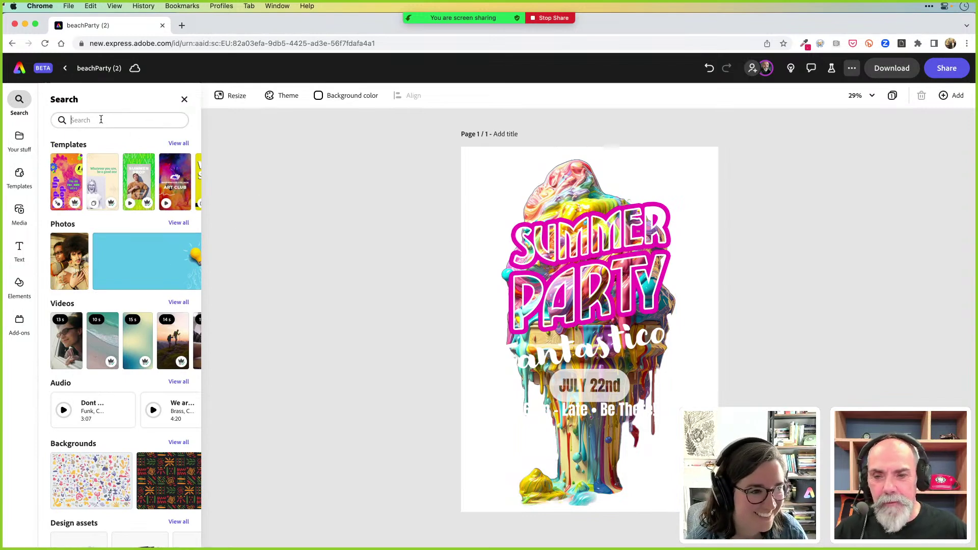
{"action": "type", "text": "sum"}
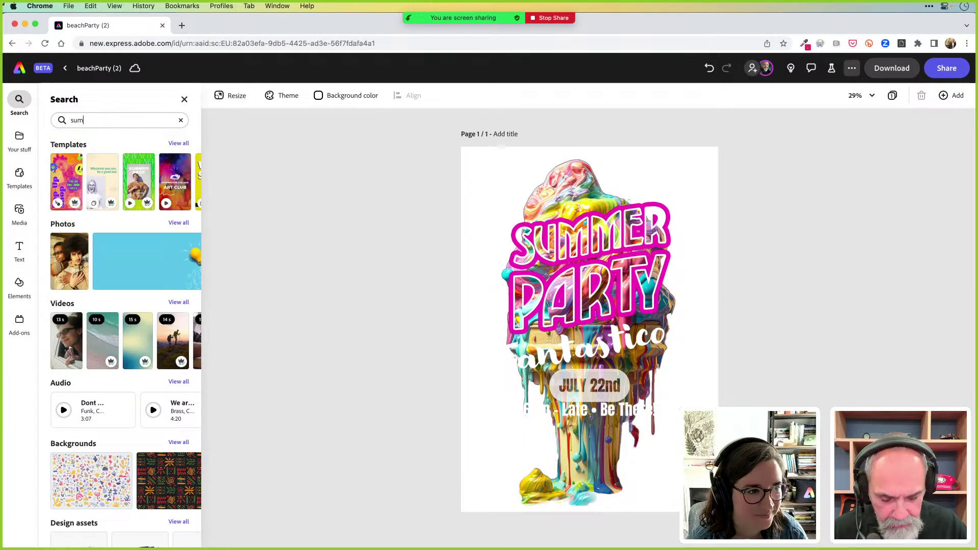
{"action": "type", "text": "mer grad"}
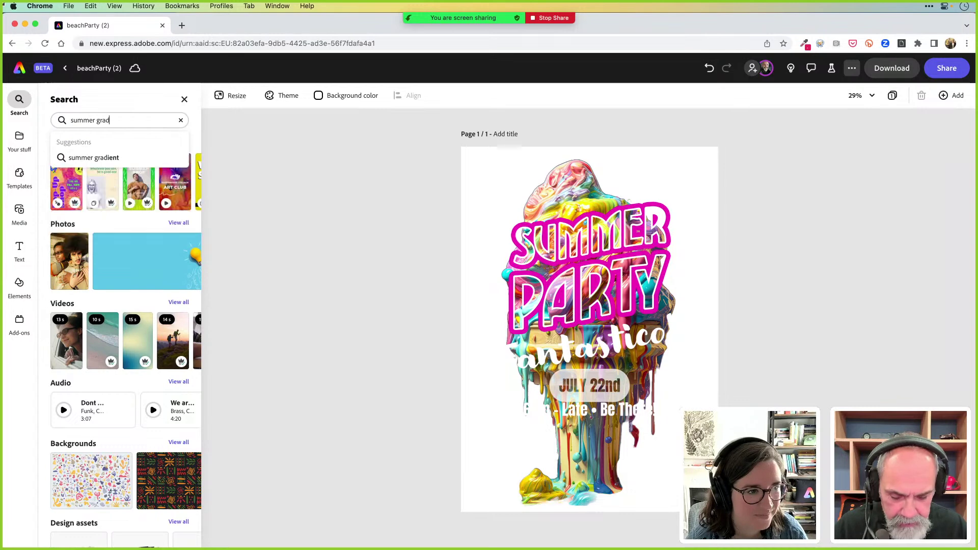
{"action": "type", "text": "ient"}
{"action": "key", "text": "Return"}
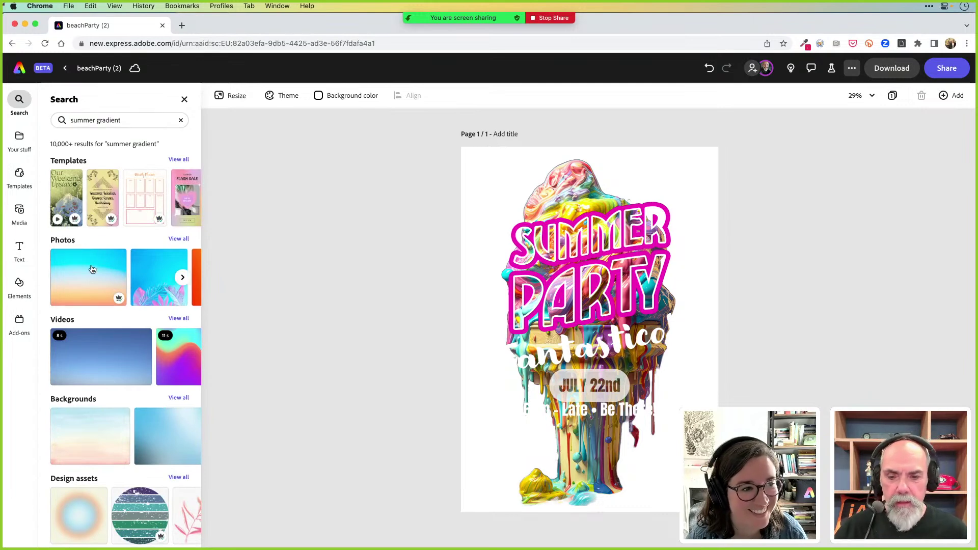
Add the orange summer gradient photo and set it as the page background
{"action": "scroll", "coordinate": [95, 301], "scroll_direction": "down", "scroll_amount": 1}
{"action": "scroll", "coordinate": [96, 308], "scroll_direction": "up", "scroll_amount": 1}
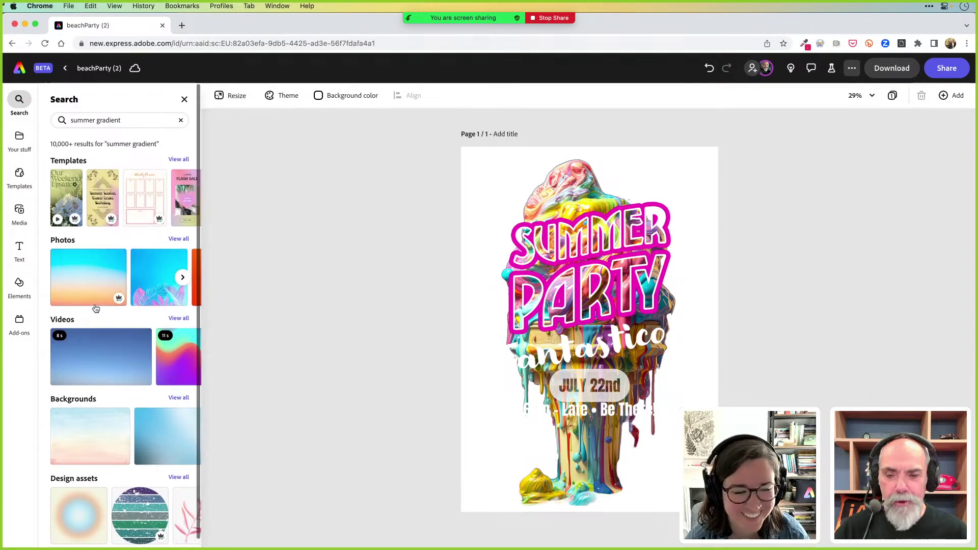
{"action": "scroll", "coordinate": [96, 306], "scroll_direction": "right", "scroll_amount": 2}
{"action": "scroll", "coordinate": [96, 308], "scroll_direction": "right", "scroll_amount": 10}
{"action": "scroll", "coordinate": [95, 308], "scroll_direction": "left", "scroll_amount": 3}
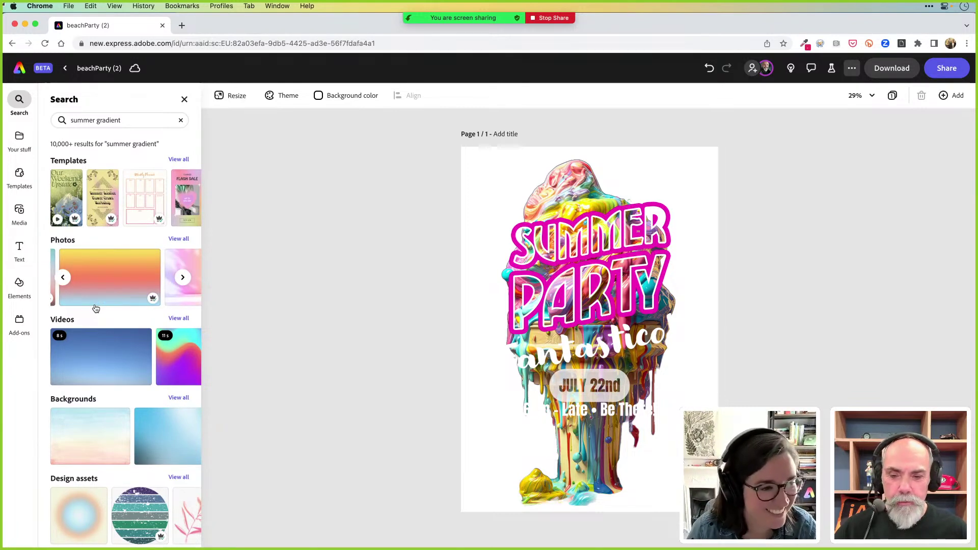
{"action": "left_click", "coordinate": [114, 279]}
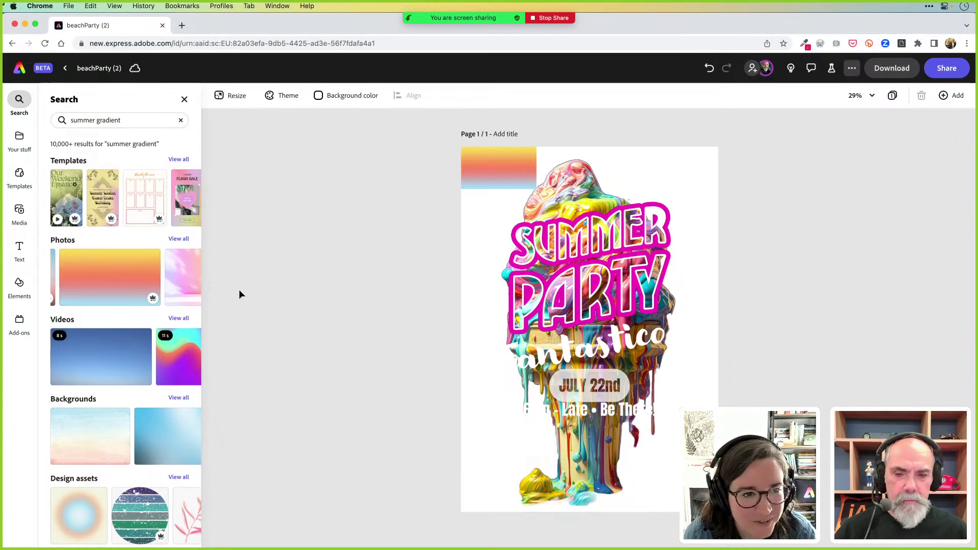
{"action": "left_click", "coordinate": [483, 177]}
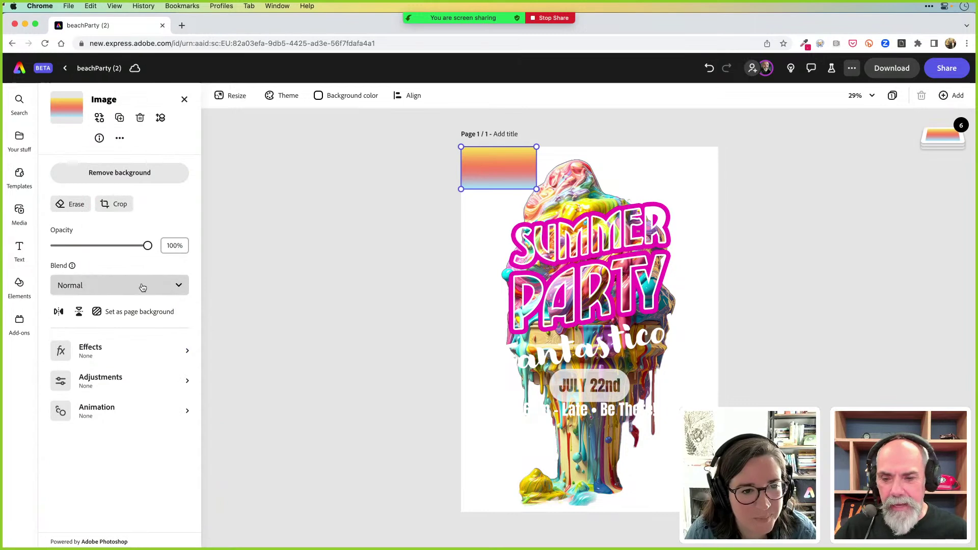
{"action": "left_click", "coordinate": [125, 312]}
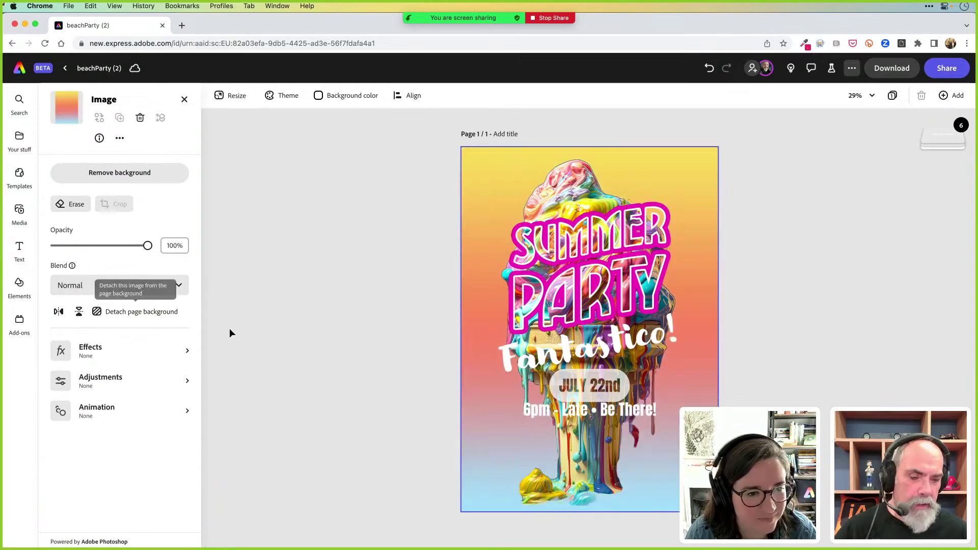
{"action": "left_click", "coordinate": [316, 333]}
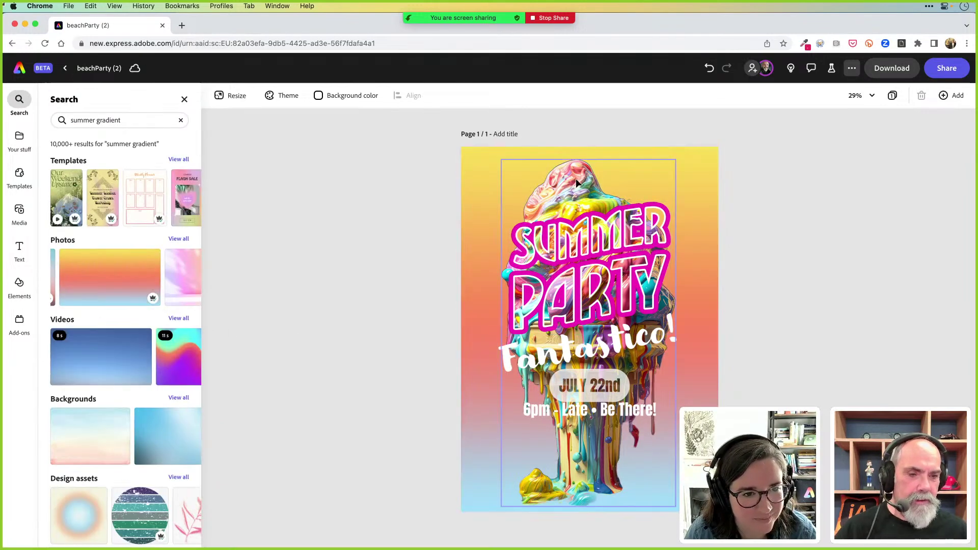
Move the ice-cream image down, then shift SUMMER PARTY and Fantastico! lower together
{"action": "left_click", "coordinate": [574, 177]}
{"action": "left_click_drag", "start_coordinate": [575, 176], "coordinate": [577, 194]}
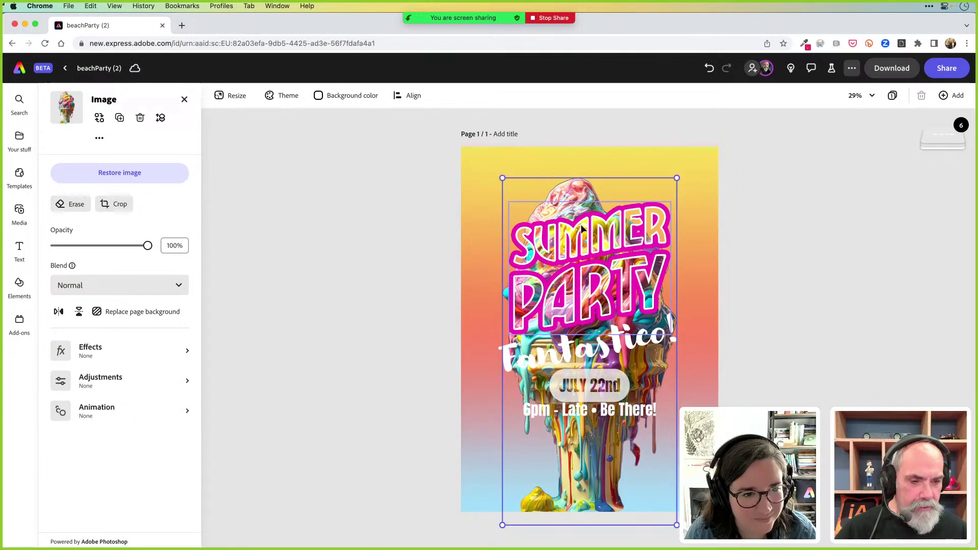
{"action": "left_click", "coordinate": [603, 255]}
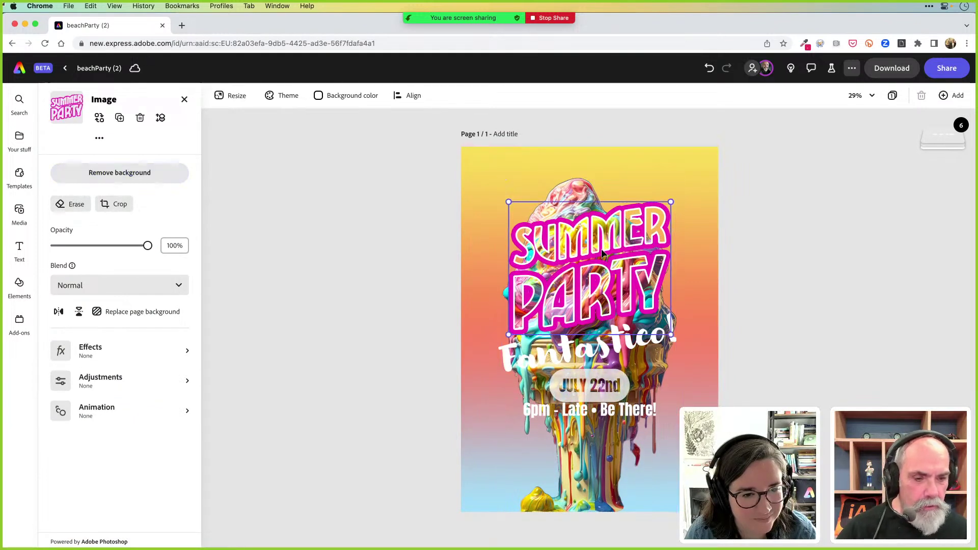
{"action": "left_click", "coordinate": [621, 352], "text": "shift"}
{"action": "left_click_drag", "start_coordinate": [630, 288], "coordinate": [630, 304]}
Drag the JULY 22nd label up to the top of the poster
{"action": "left_click", "coordinate": [612, 395]}
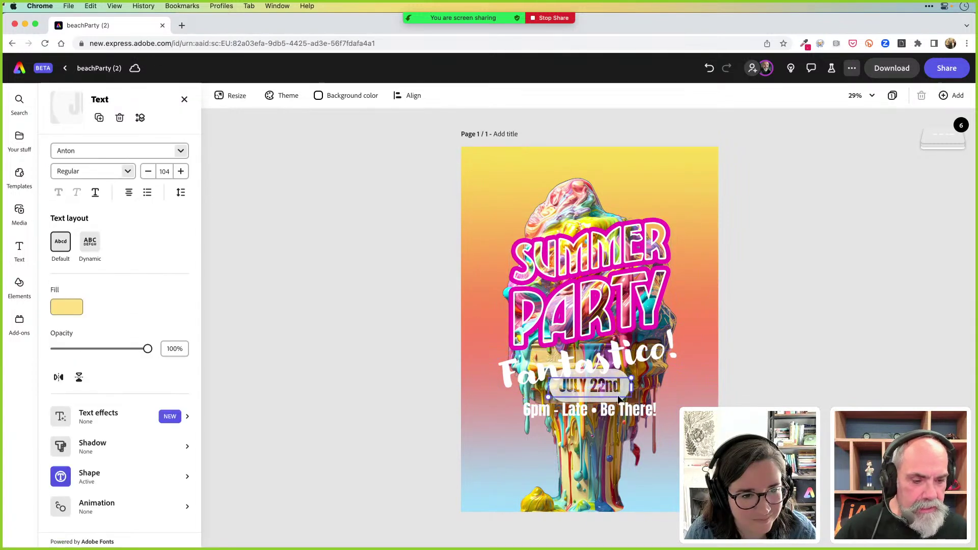
{"action": "left_click_drag", "start_coordinate": [616, 391], "coordinate": [655, 177]}
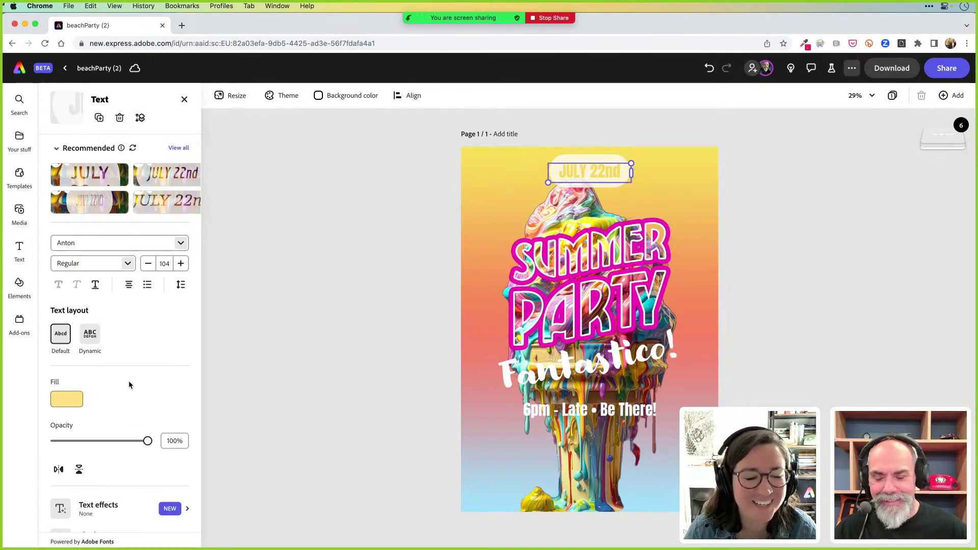
{"action": "scroll", "coordinate": [127, 383], "scroll_direction": "down", "scroll_amount": 5}
Fill the JULY 22nd background shape with magenta at about 71% shape opacity
{"action": "left_click", "coordinate": [105, 463]}
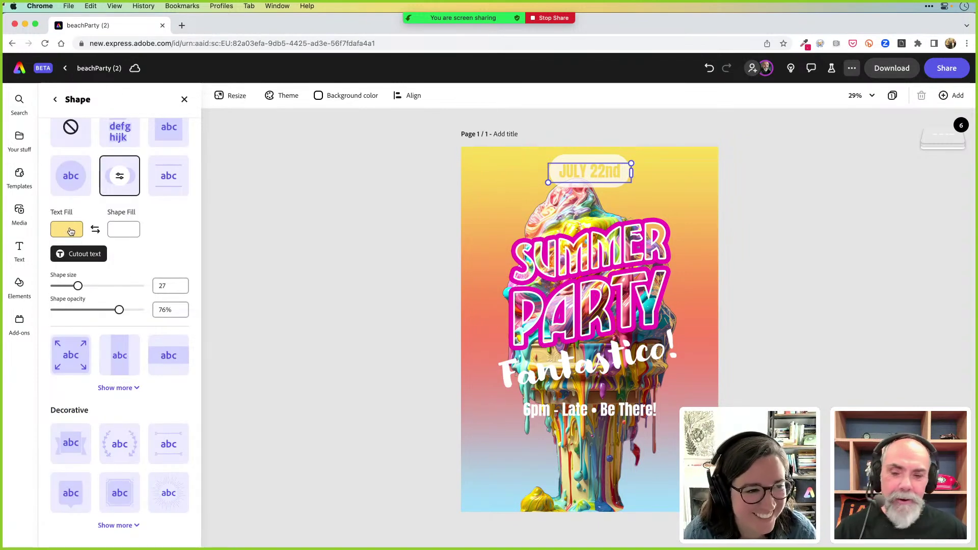
{"action": "left_click", "coordinate": [119, 232]}
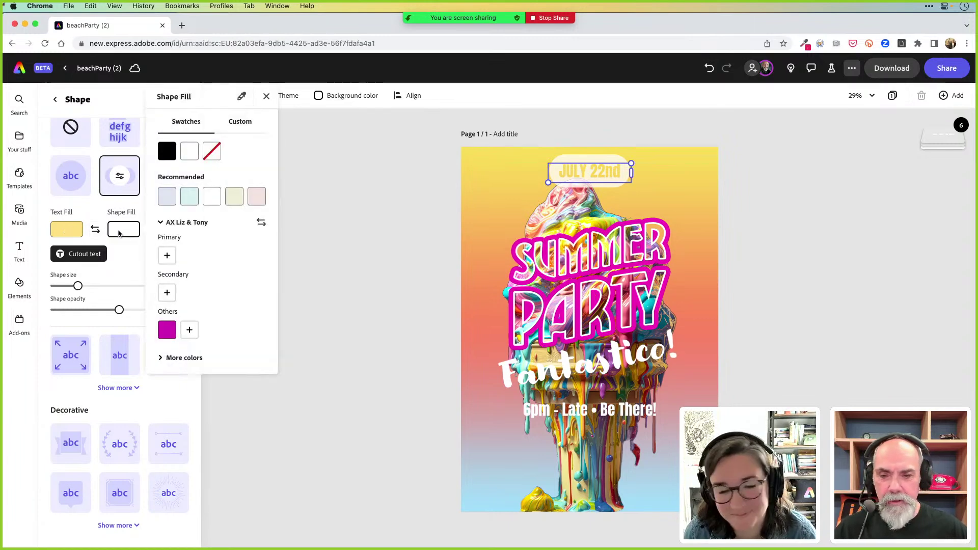
{"action": "left_click", "coordinate": [167, 332]}
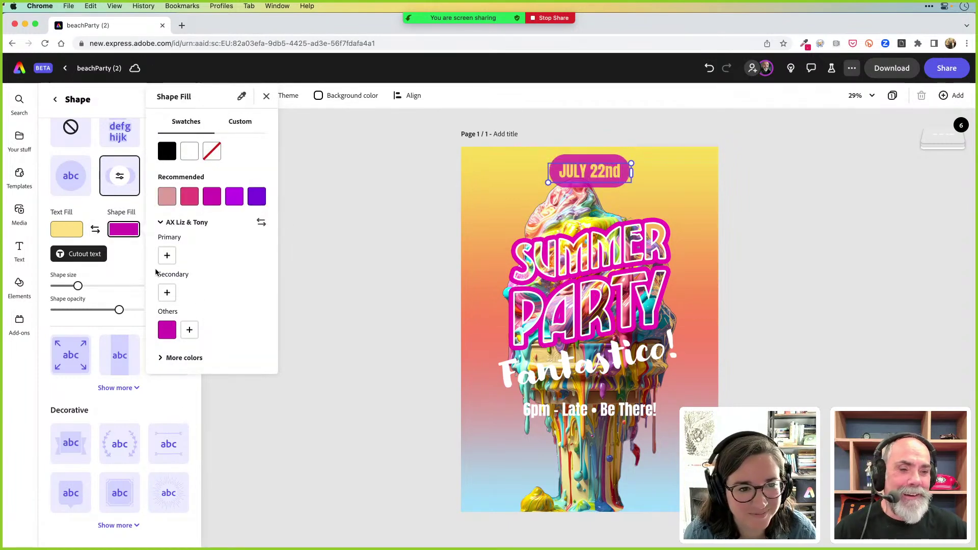
{"action": "left_click", "coordinate": [122, 269]}
{"action": "mouse_move", "coordinate": [120, 309]}
{"action": "left_mouse_down"}
{"action": "mouse_move", "coordinate": [105, 312]}
{"action": "mouse_move", "coordinate": [115, 311]}
{"action": "left_mouse_up"}
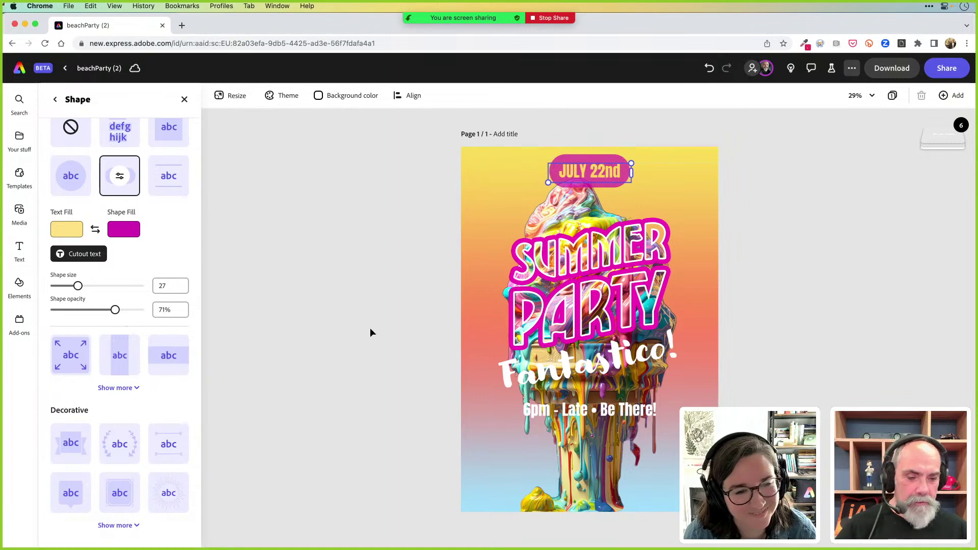
Reposition the ice-cream image and nudge the 6pm line slightly lower
{"action": "left_click", "coordinate": [371, 324]}
{"action": "left_click_drag", "start_coordinate": [591, 456], "coordinate": [593, 474]}
{"action": "mouse_move", "coordinate": [616, 412]}
{"action": "left_mouse_down"}
{"action": "mouse_move", "coordinate": [616, 475]}
{"action": "mouse_move", "coordinate": [615, 415]}
{"action": "left_mouse_up"}
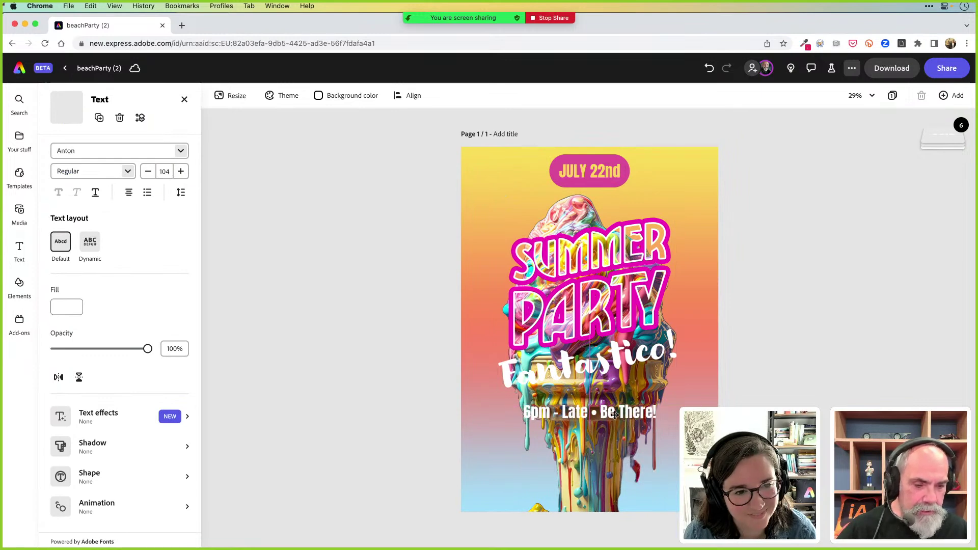
Nudge the Fantastico! text and the SUMMER PARTY graphic slightly lower
{"action": "left_click", "coordinate": [614, 362]}
{"action": "left_click_drag", "start_coordinate": [614, 362], "coordinate": [614, 363]}
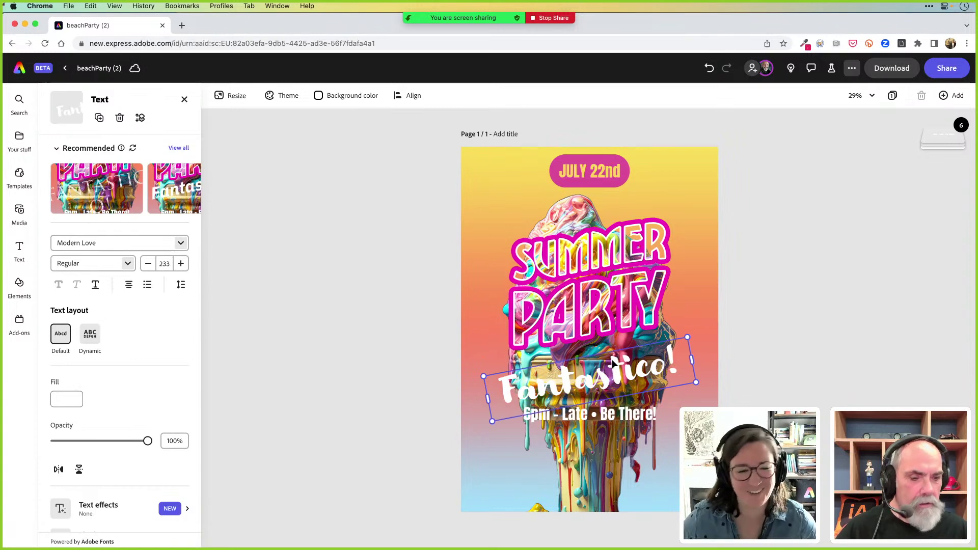
{"action": "left_click", "coordinate": [578, 279]}
{"action": "left_click_drag", "start_coordinate": [579, 279], "coordinate": [579, 282]}
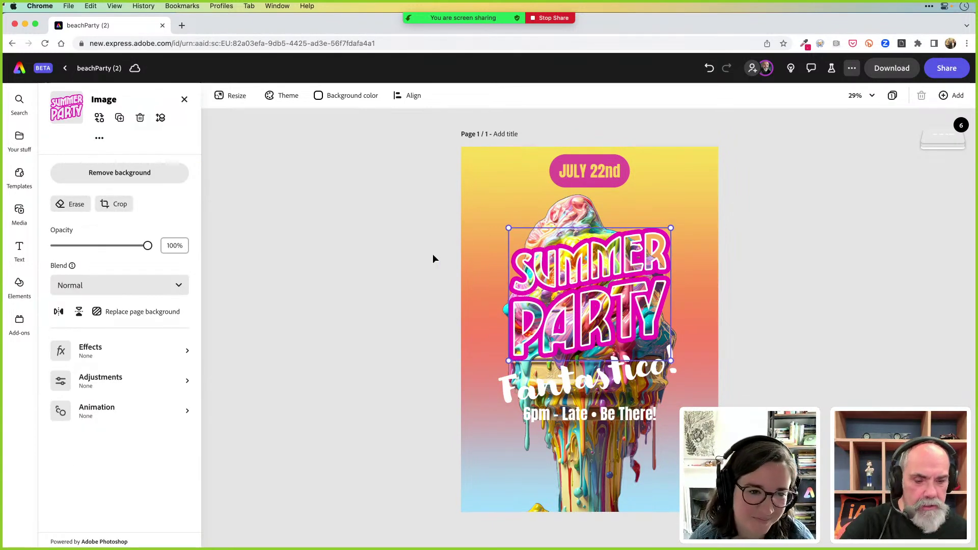
Deselect everything, start a save with Cmd+S, then cancel the Save As dialog
{"action": "left_click", "coordinate": [438, 253]}
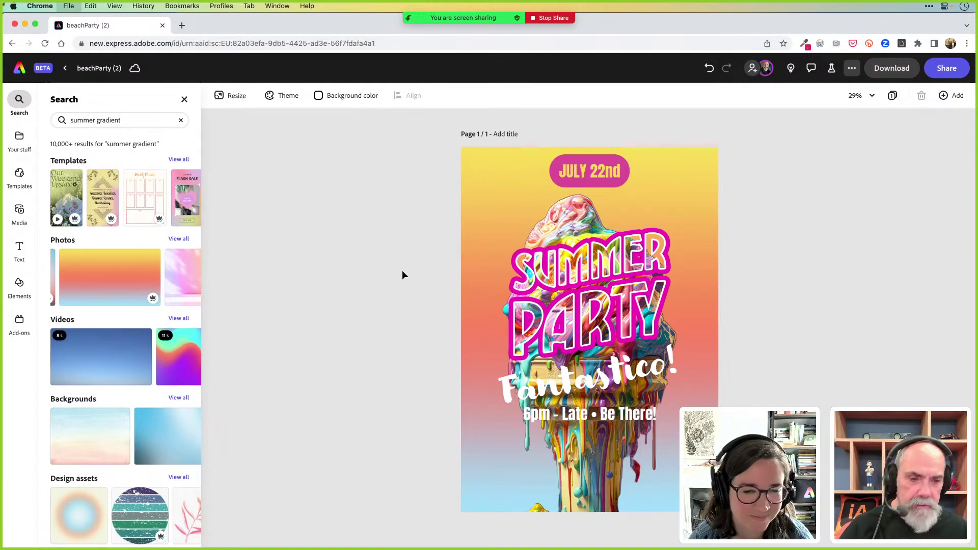
{"action": "key", "text": "super+s"}
{"action": "key", "text": "Escape"}
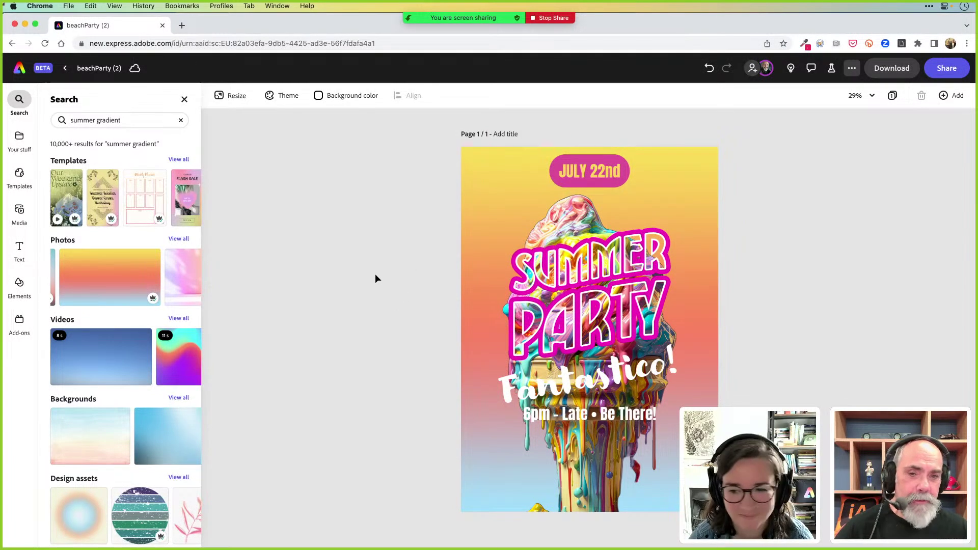
Switch to Photoshop and create a new 1920 × 1080 px document from the HDTV 1080p preset
{"action": "key", "text": "super+Tab"}
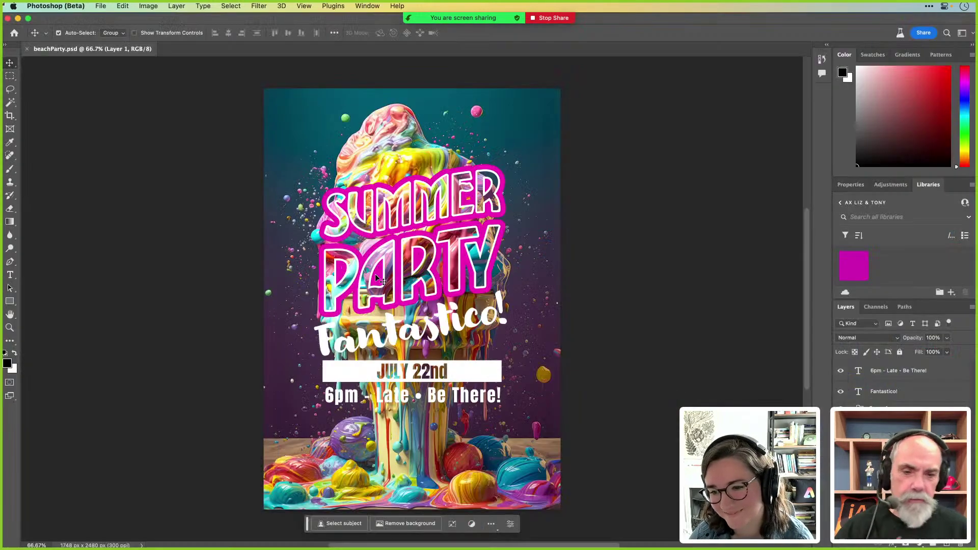
{"action": "key", "text": "super"}
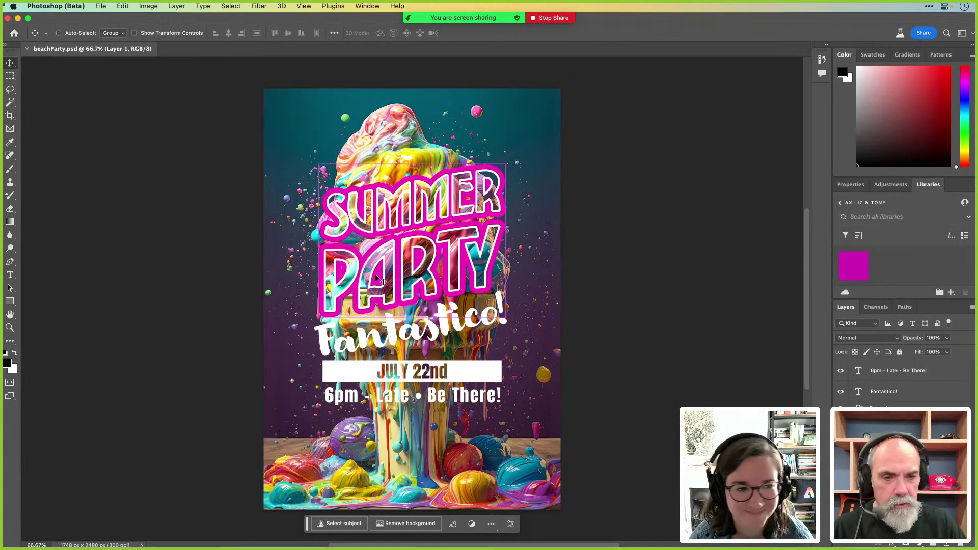
{"action": "key", "text": "super+n"}
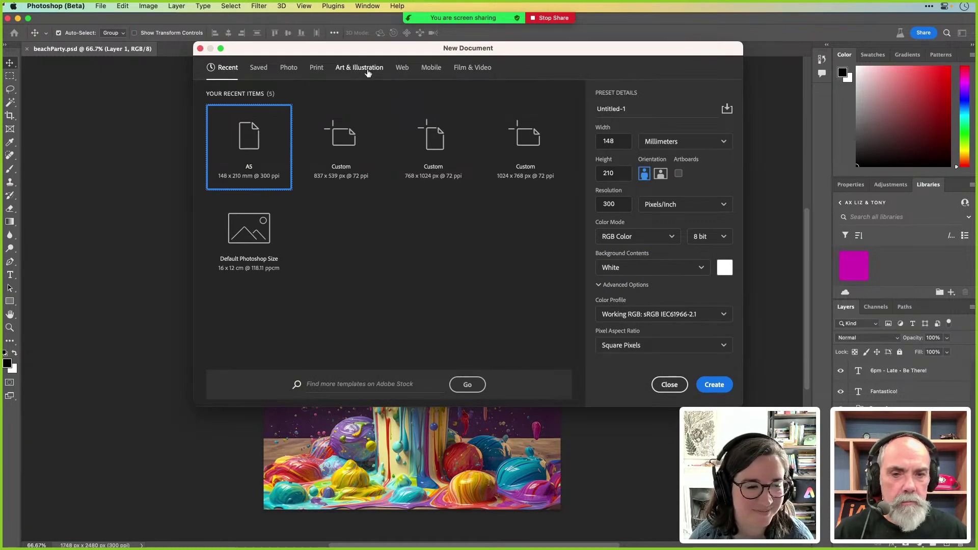
{"action": "left_click", "coordinate": [368, 72]}
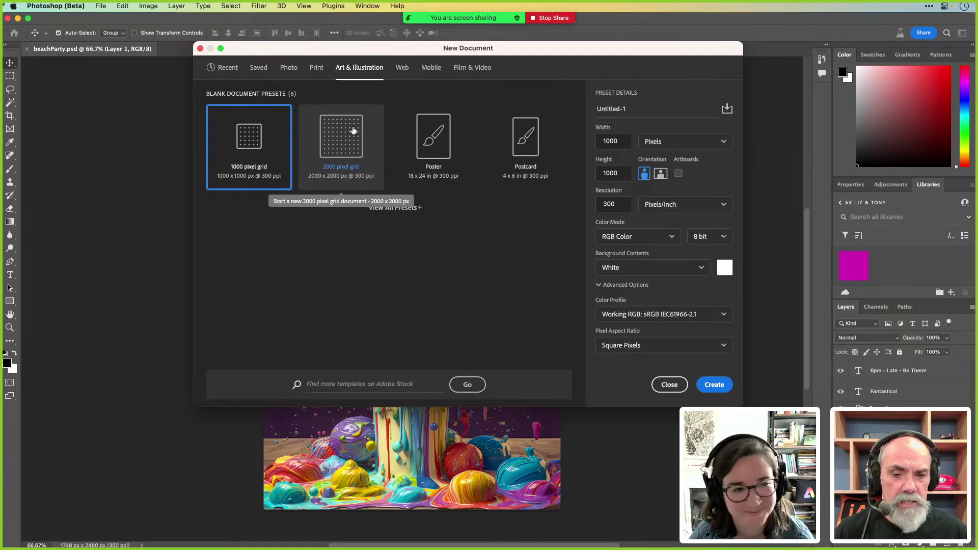
{"action": "left_click", "coordinate": [353, 131]}
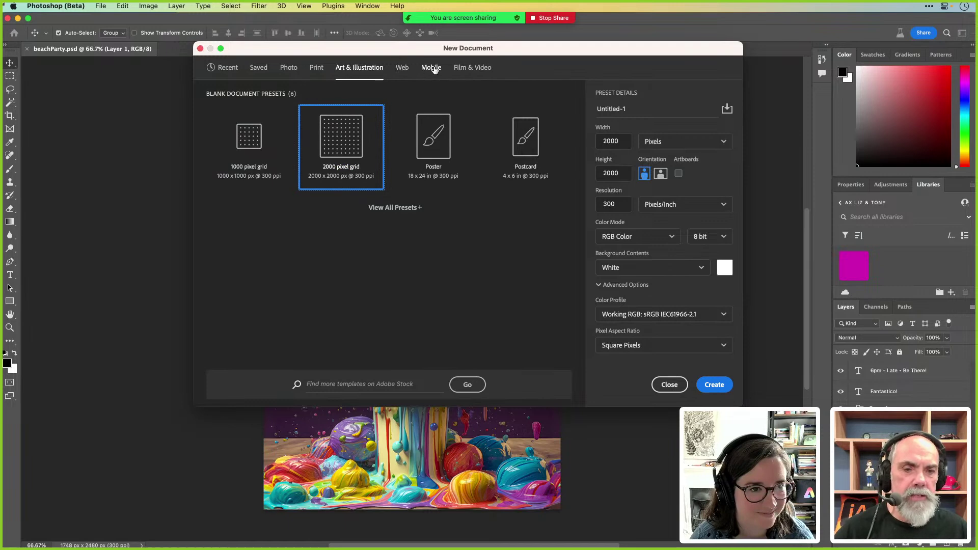
{"action": "left_click", "coordinate": [431, 68]}
{"action": "left_click", "coordinate": [479, 69]}
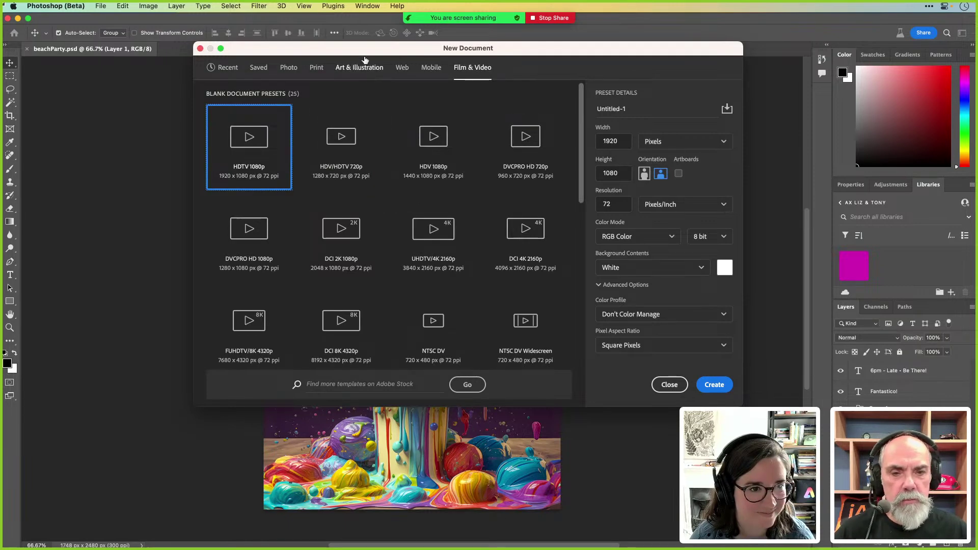
{"action": "left_click", "coordinate": [360, 68]}
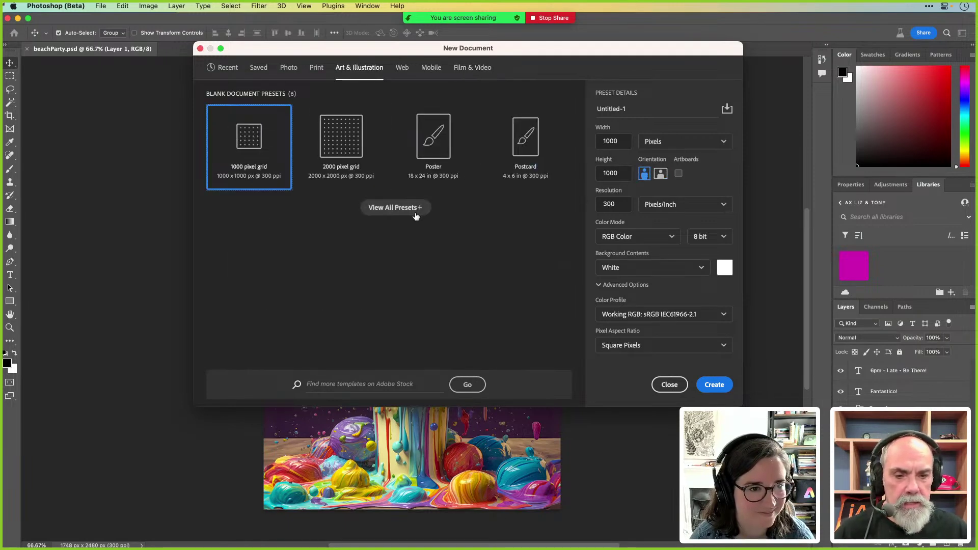
{"action": "left_click", "coordinate": [414, 210]}
{"action": "double_click", "coordinate": [252, 227]}
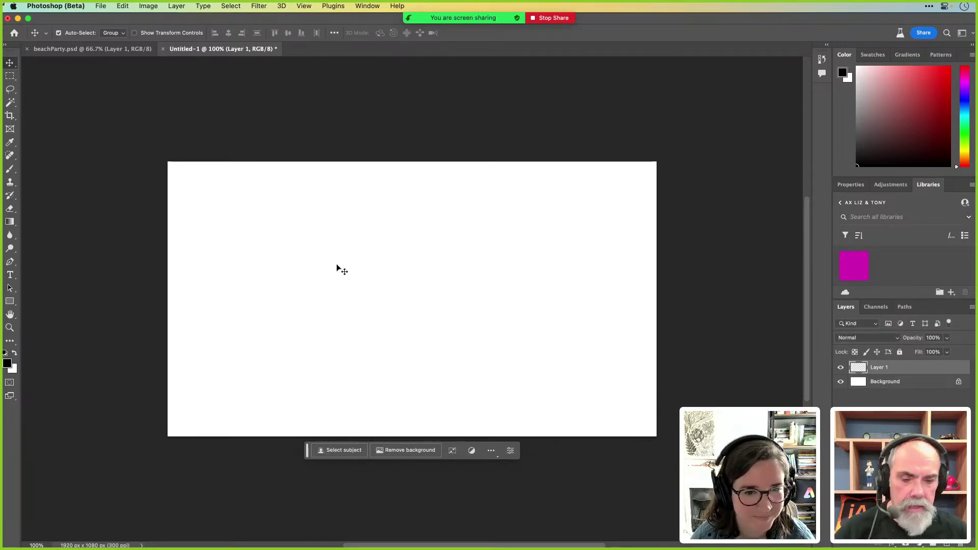
Choose the Basics foreground-to-transparent preset for the live Gradient tool
{"action": "key", "text": "g"}
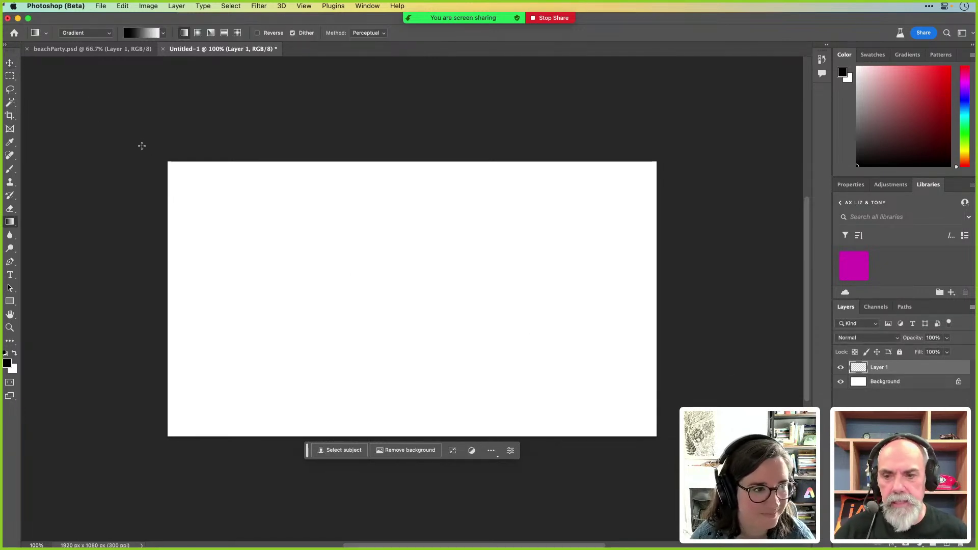
{"action": "left_click", "coordinate": [108, 34]}
{"action": "left_click", "coordinate": [109, 34]}
{"action": "left_click", "coordinate": [145, 34]}
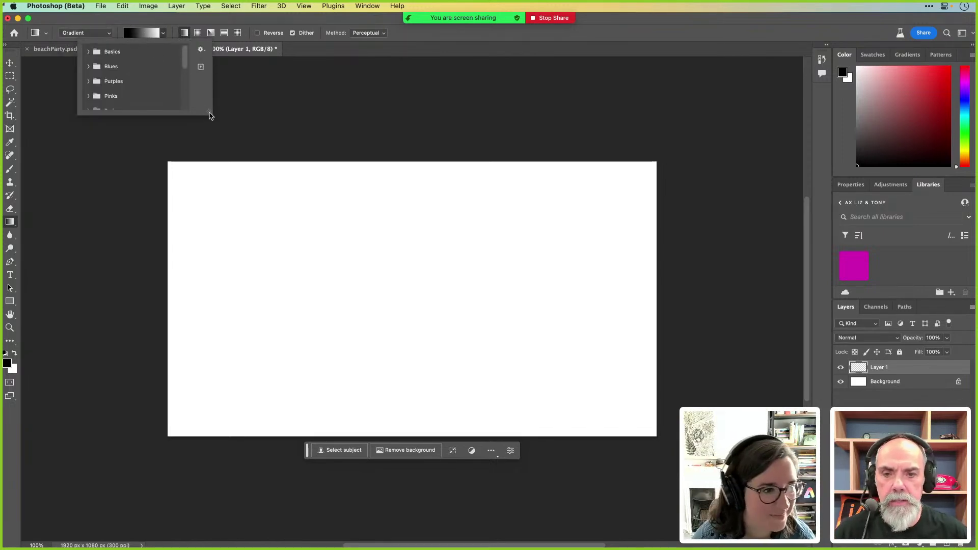
{"action": "left_click_drag", "start_coordinate": [208, 115], "coordinate": [218, 279]}
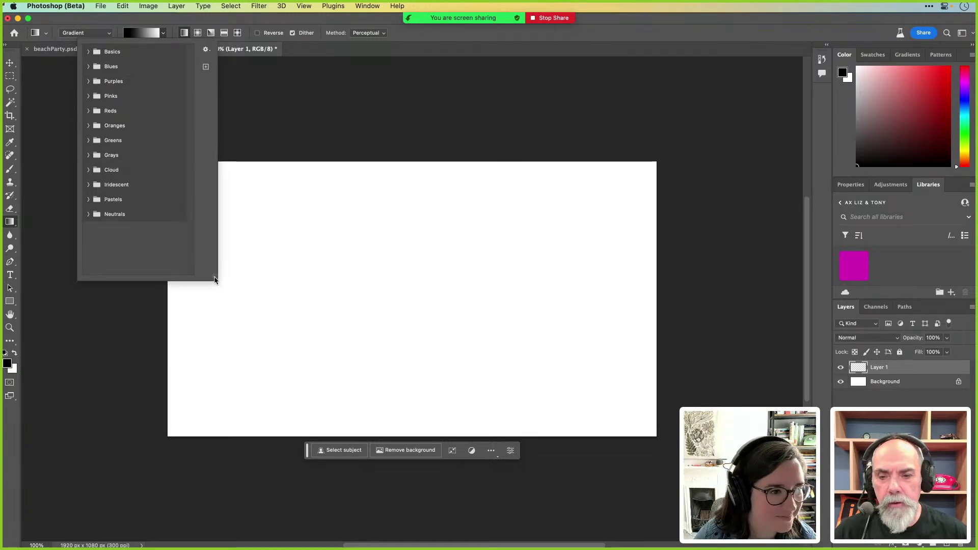
{"action": "left_click", "coordinate": [87, 215]}
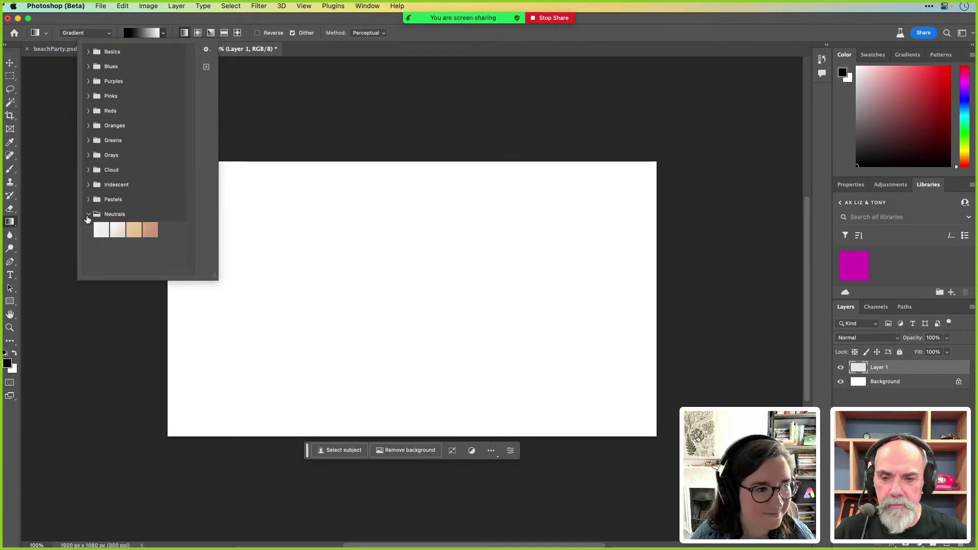
{"action": "left_click", "coordinate": [88, 215]}
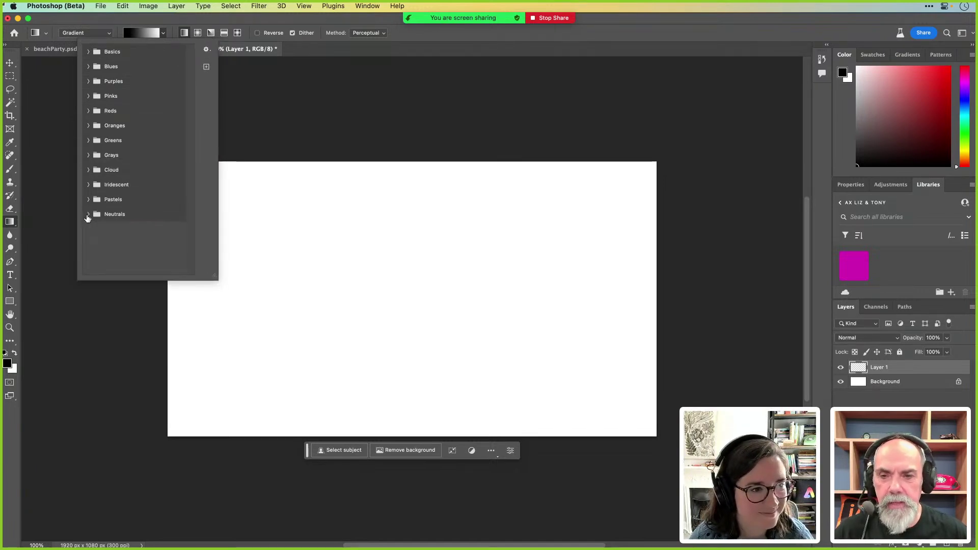
{"action": "left_click", "coordinate": [88, 52]}
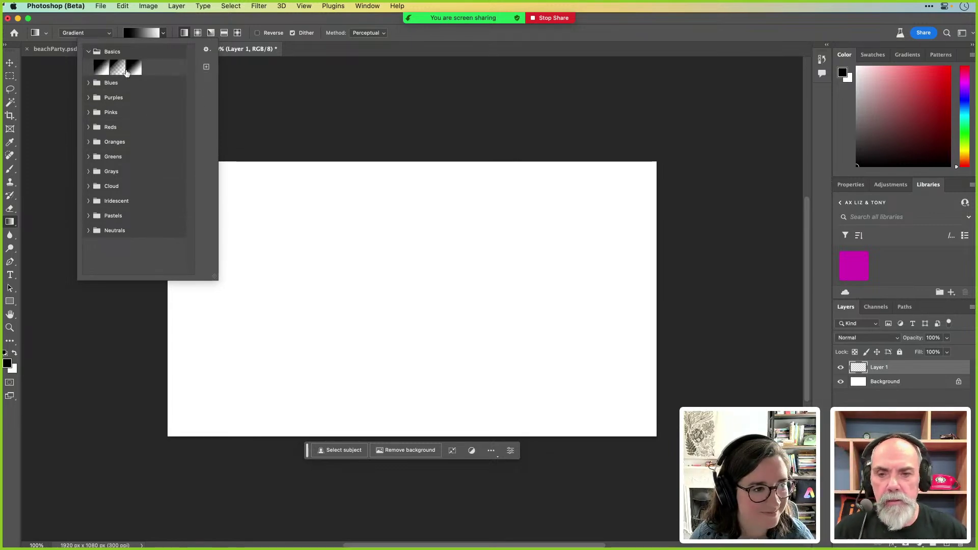
{"action": "left_click", "coordinate": [193, 23]}
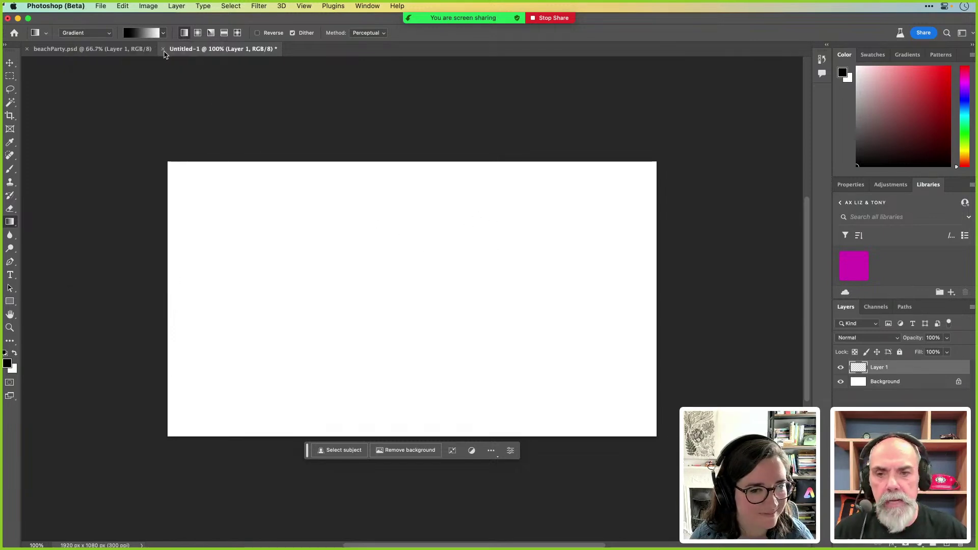
{"action": "left_click", "coordinate": [146, 34]}
{"action": "left_click", "coordinate": [110, 69]}
{"action": "left_click", "coordinate": [194, 23]}
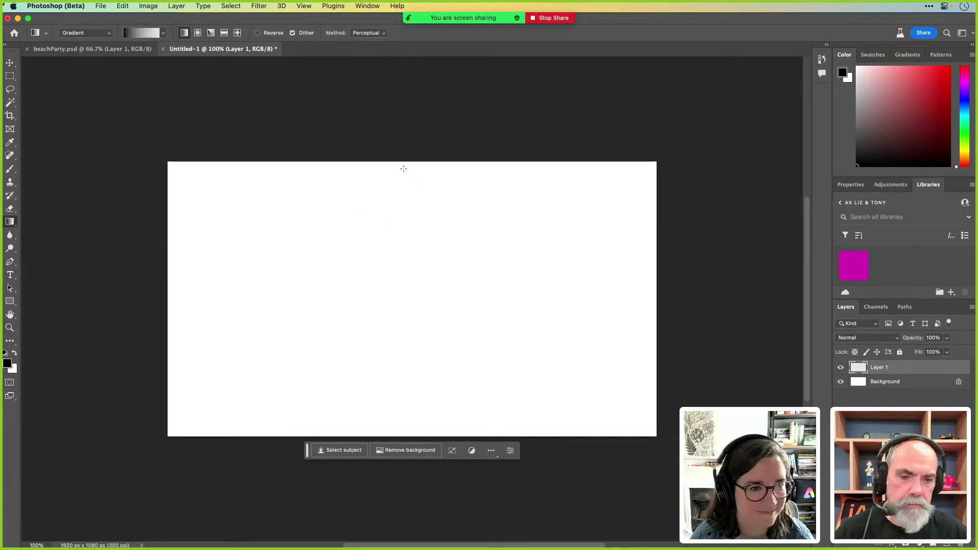
Set the foreground to mid-dark grey and draw the gradient from the top edge downward
{"action": "left_click", "coordinate": [7, 363]}
{"action": "left_click_drag", "start_coordinate": [404, 268], "coordinate": [359, 291]}
{"action": "left_click", "coordinate": [589, 205]}
{"action": "key", "text": "g"}
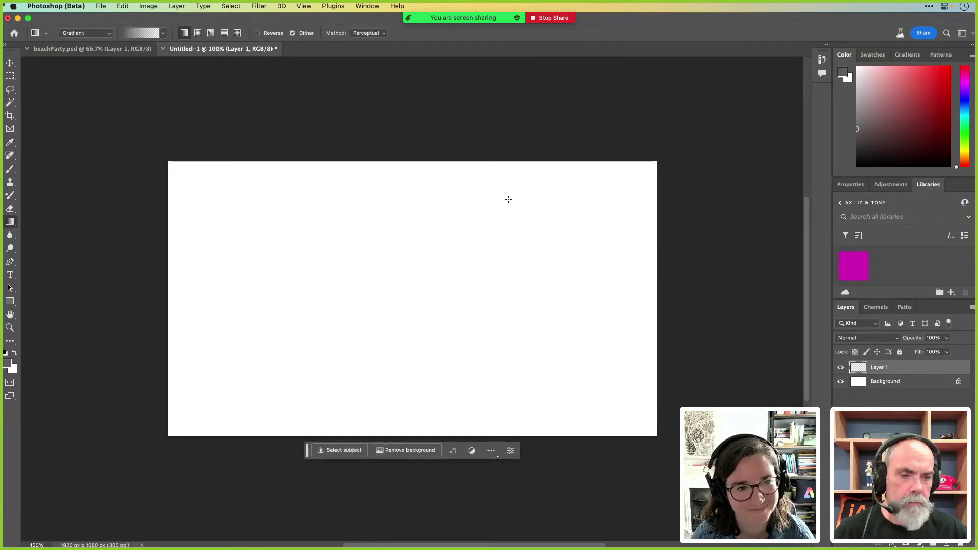
{"action": "left_click_drag", "start_coordinate": [405, 177], "coordinate": [405, 389]}
{"action": "left_click_drag", "start_coordinate": [403, 154], "coordinate": [403, 382]}
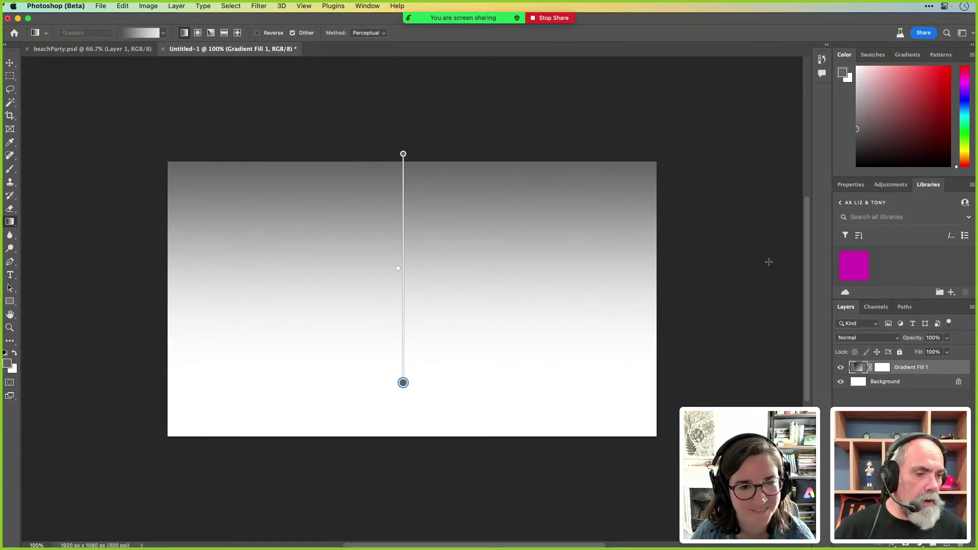
{"action": "key", "text": "v"}
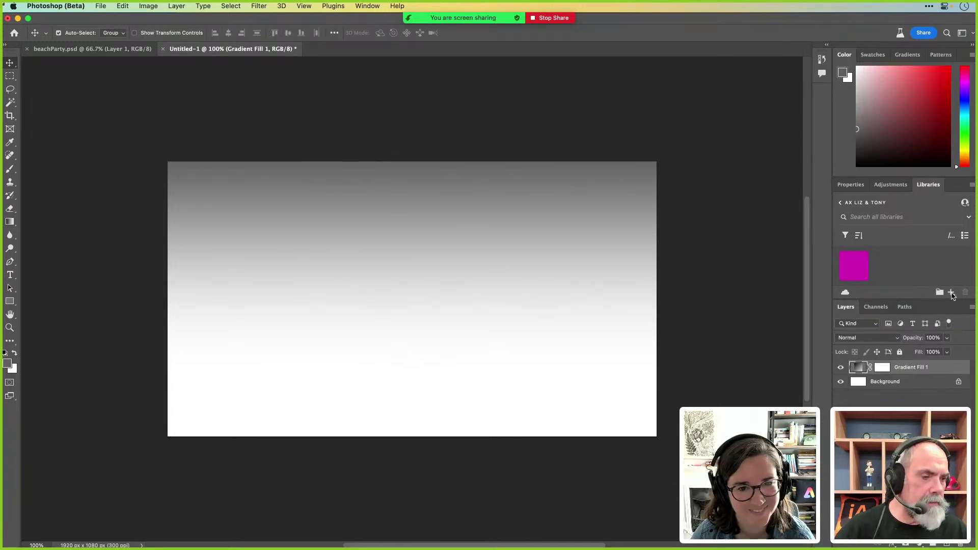
Add the gradient layer to the Creative Cloud library as a Graphic, then switch back to Chrome
{"action": "left_click", "coordinate": [951, 292]}
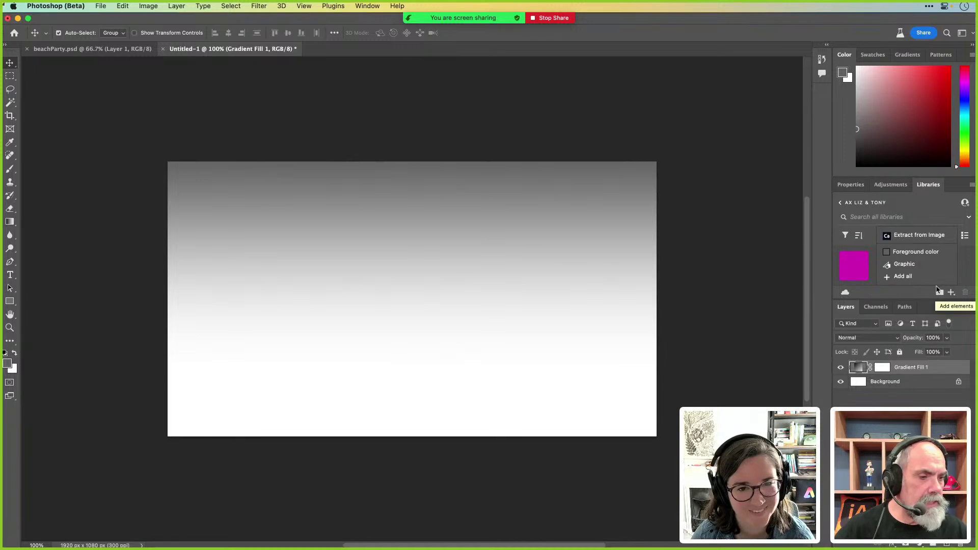
{"action": "left_click", "coordinate": [925, 266]}
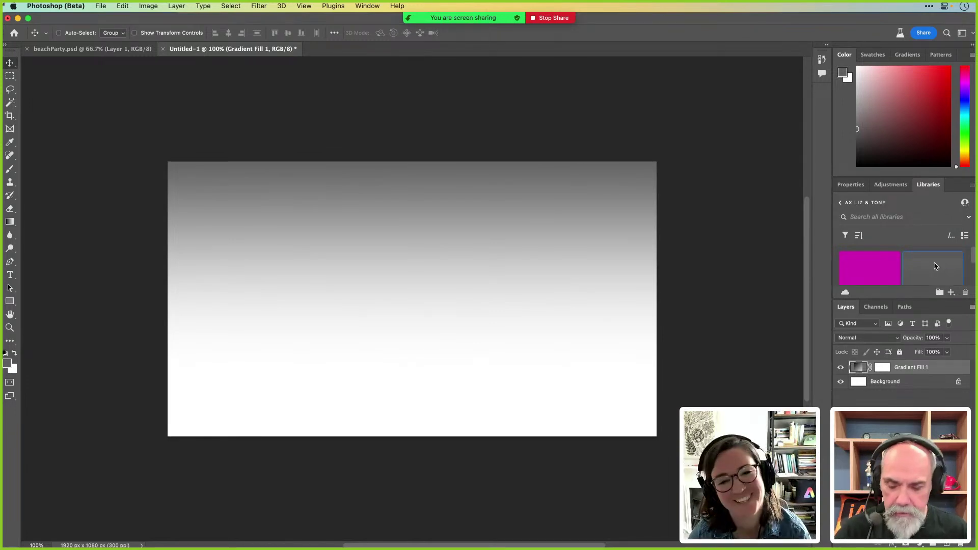
{"action": "key", "text": "super+Tab"}
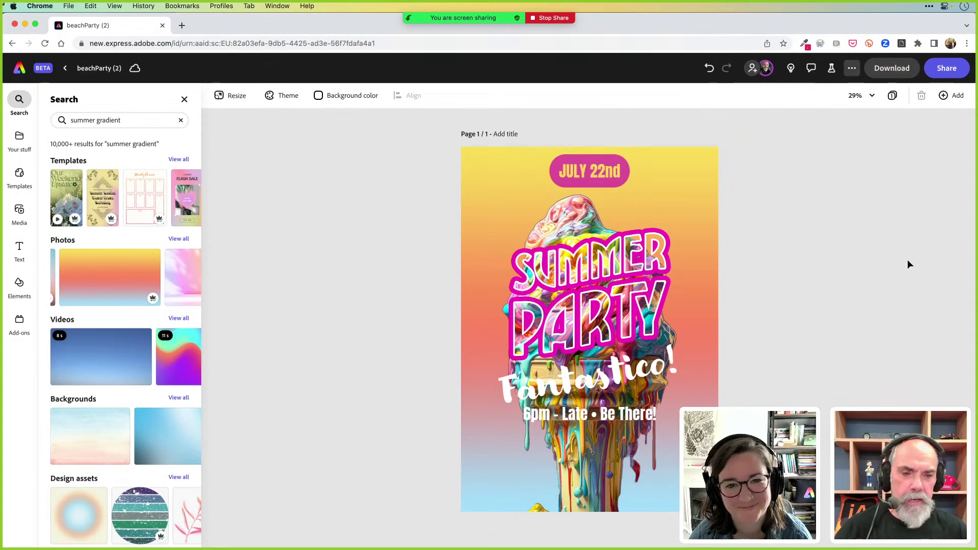
Open the shared library under Brands & Libraries and drop the Gradient Fill graphic onto the poster
{"action": "left_click", "coordinate": [21, 140]}
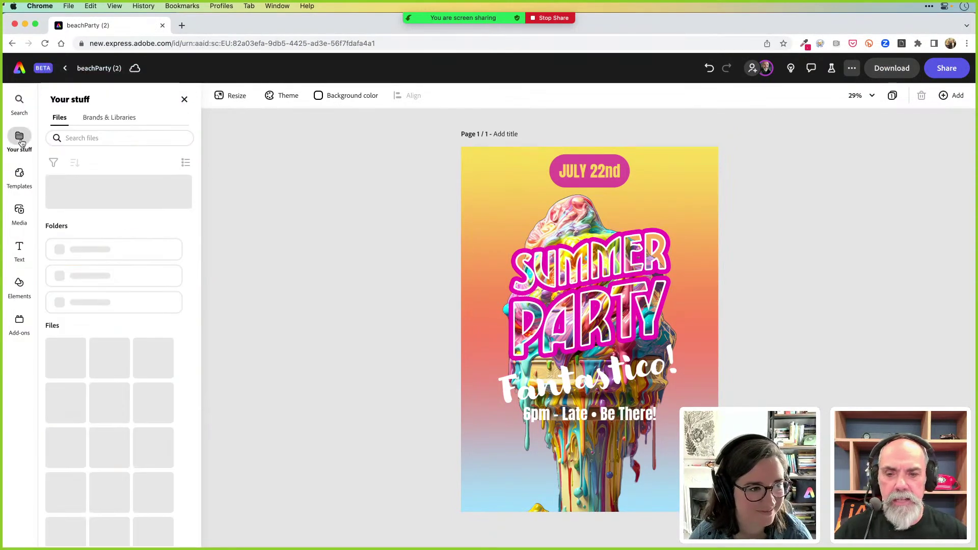
{"action": "left_click", "coordinate": [116, 121]}
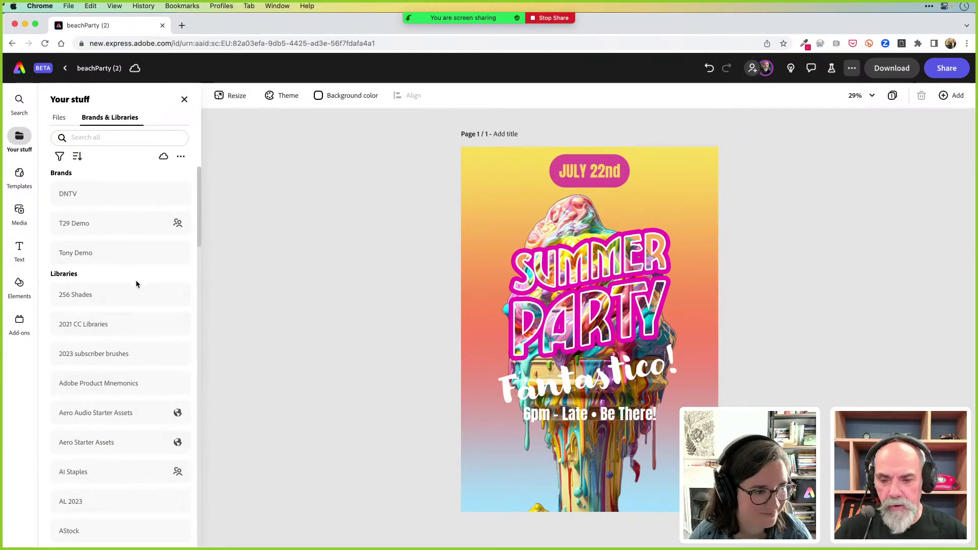
{"action": "scroll", "coordinate": [136, 280], "scroll_direction": "down", "scroll_amount": 2}
{"action": "scroll", "coordinate": [136, 283], "scroll_direction": "down", "scroll_amount": 8}
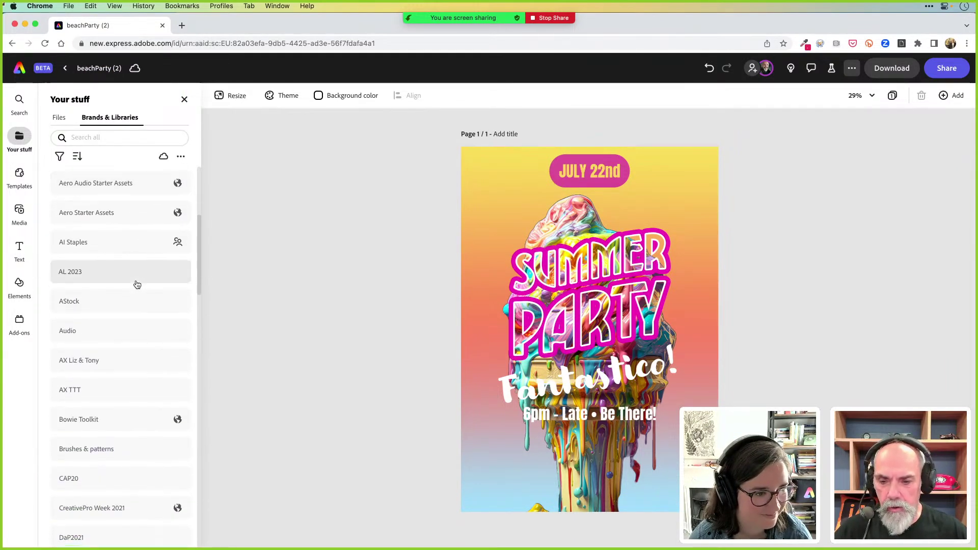
{"action": "left_click", "coordinate": [106, 324]}
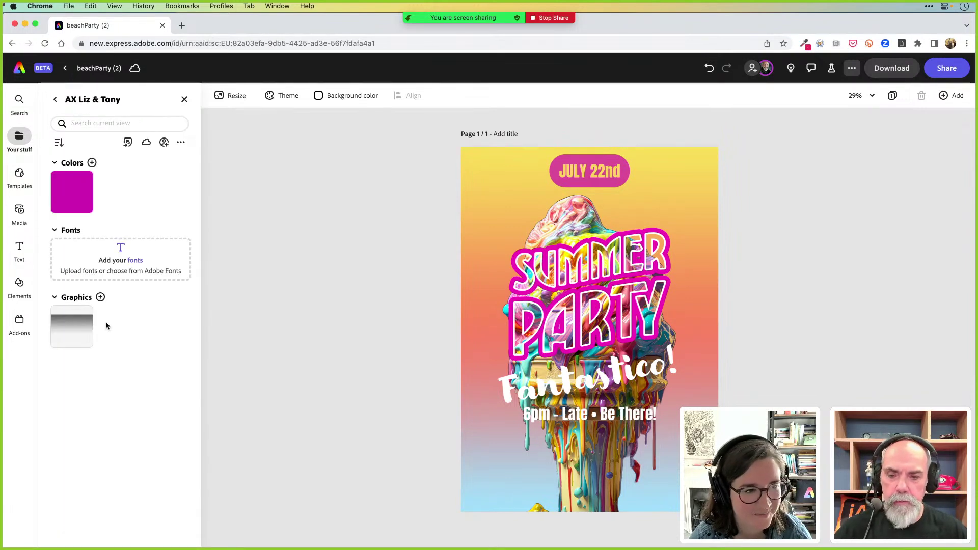
{"action": "left_click_drag", "start_coordinate": [74, 324], "coordinate": [488, 188]}
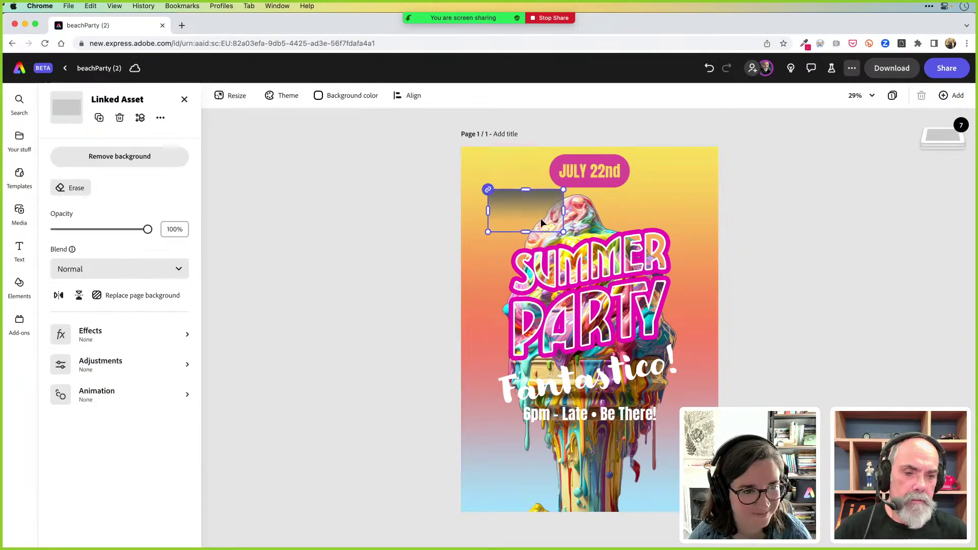
Position the gradient across the poster's top, layered just above the background, then return to Photoshop
{"action": "left_click_drag", "start_coordinate": [536, 213], "coordinate": [731, 286]}
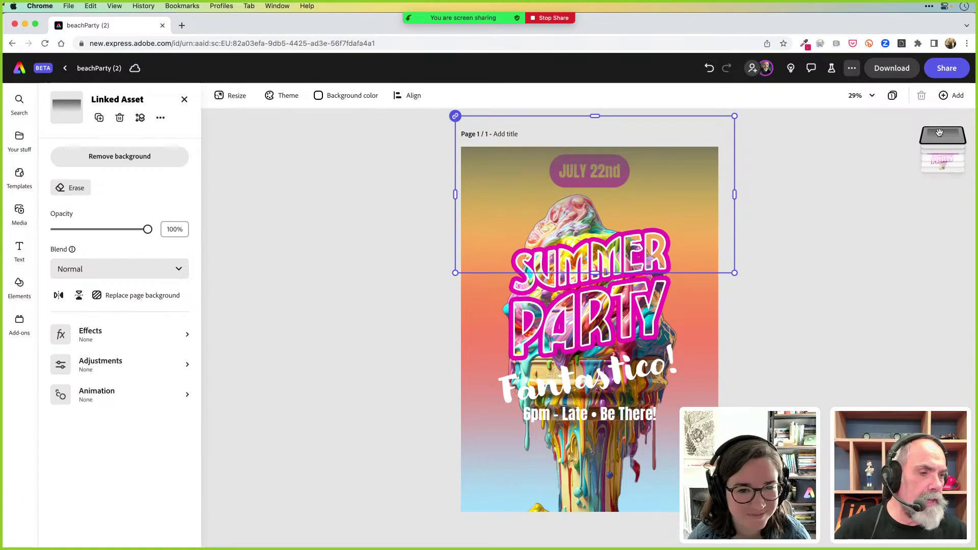
{"action": "mouse_move", "coordinate": [944, 135]}
{"action": "left_click_drag", "start_coordinate": [945, 137], "coordinate": [943, 229]}
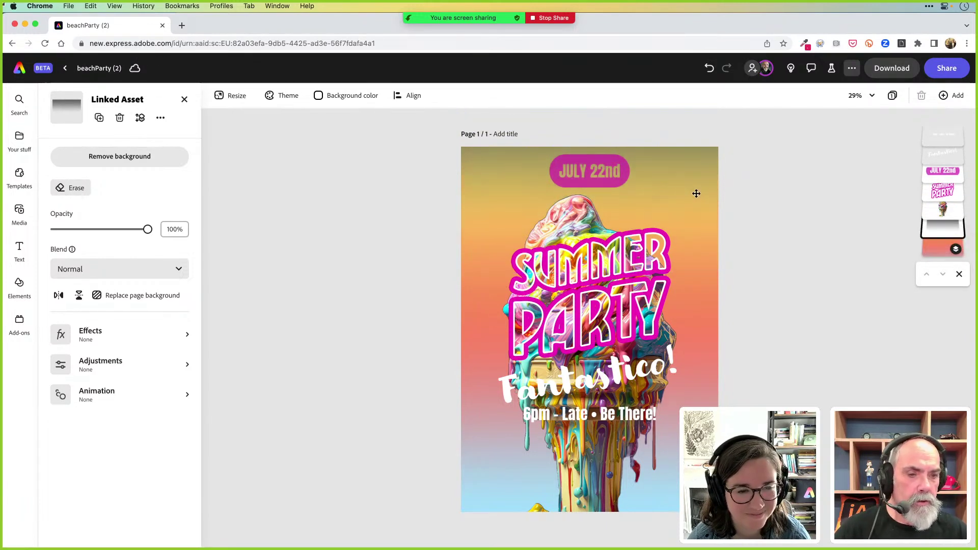
{"action": "mouse_move", "coordinate": [695, 197]}
{"action": "left_mouse_down"}
{"action": "mouse_move", "coordinate": [694, 222]}
{"action": "mouse_move", "coordinate": [692, 199]}
{"action": "left_mouse_up"}
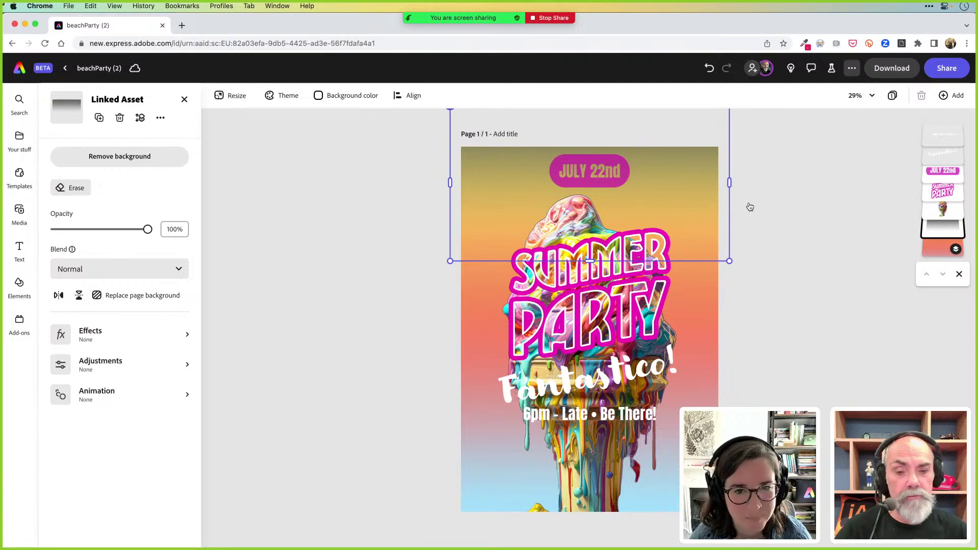
{"action": "key", "text": "super+Tab"}
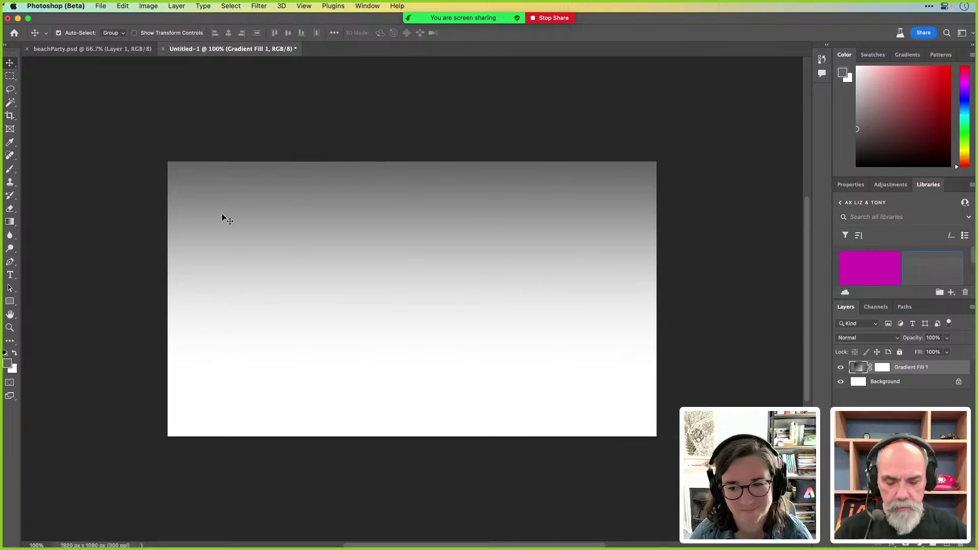
Change the gradient's top colour stop to near-white and hide the Background layer
{"action": "key", "text": "g"}
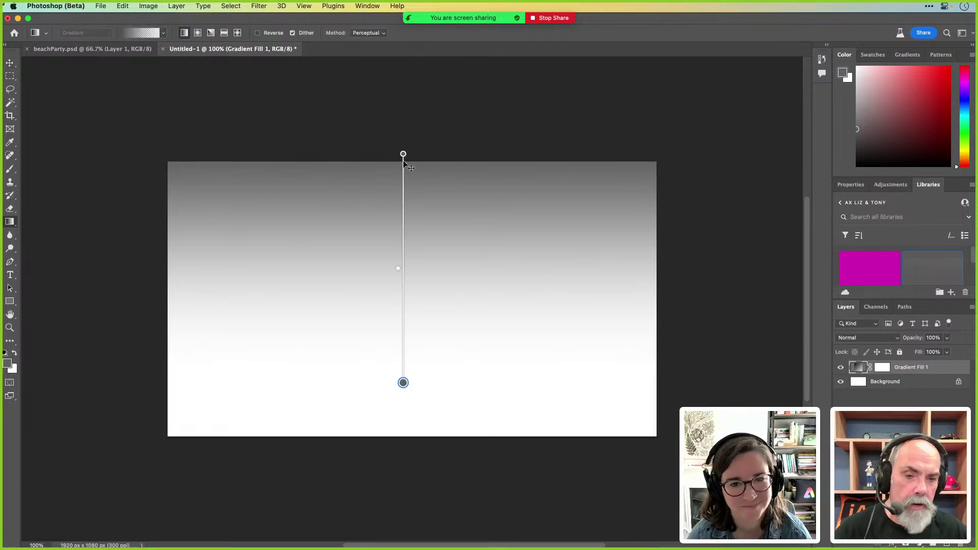
{"action": "left_click", "coordinate": [403, 154]}
{"action": "double_click", "coordinate": [402, 154]}
{"action": "left_click_drag", "start_coordinate": [362, 224], "coordinate": [359, 212]}
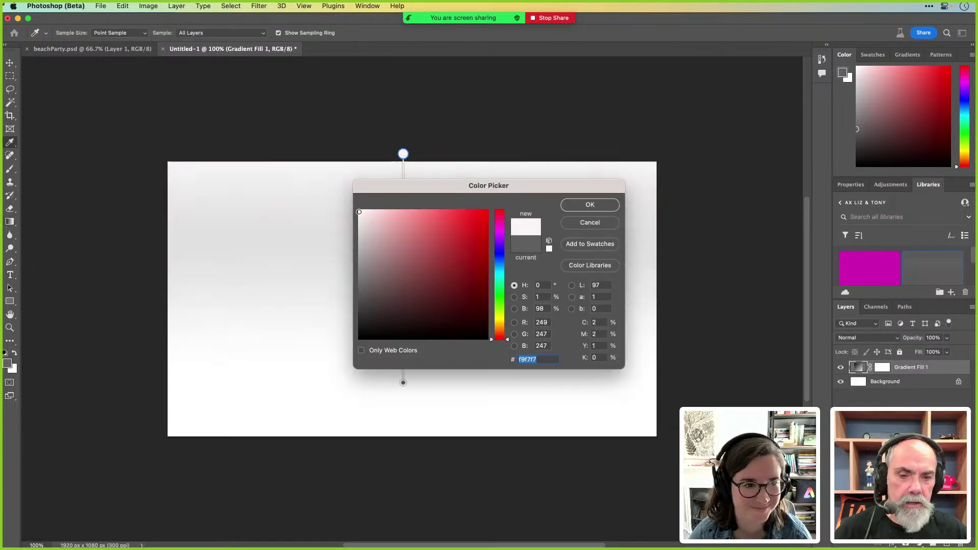
{"action": "left_click", "coordinate": [589, 204]}
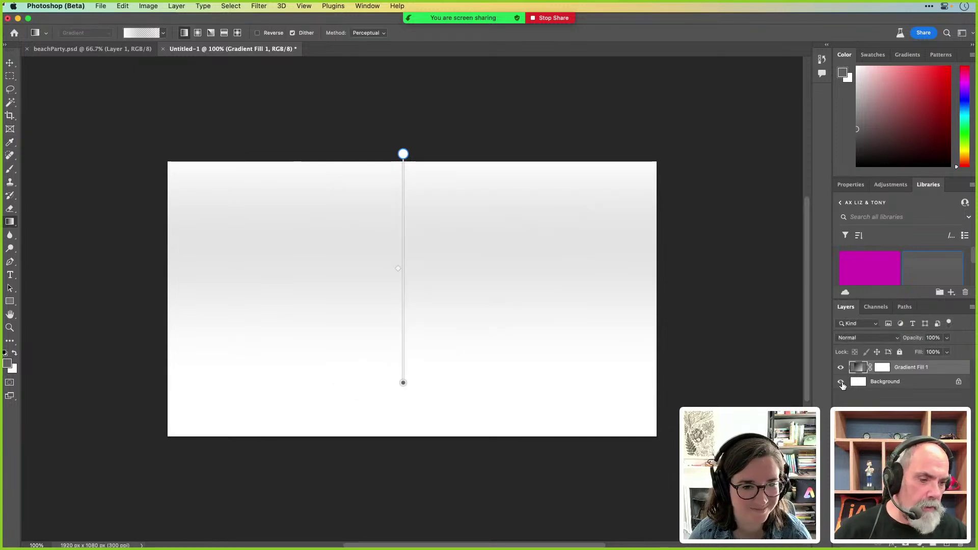
{"action": "left_click", "coordinate": [841, 382]}
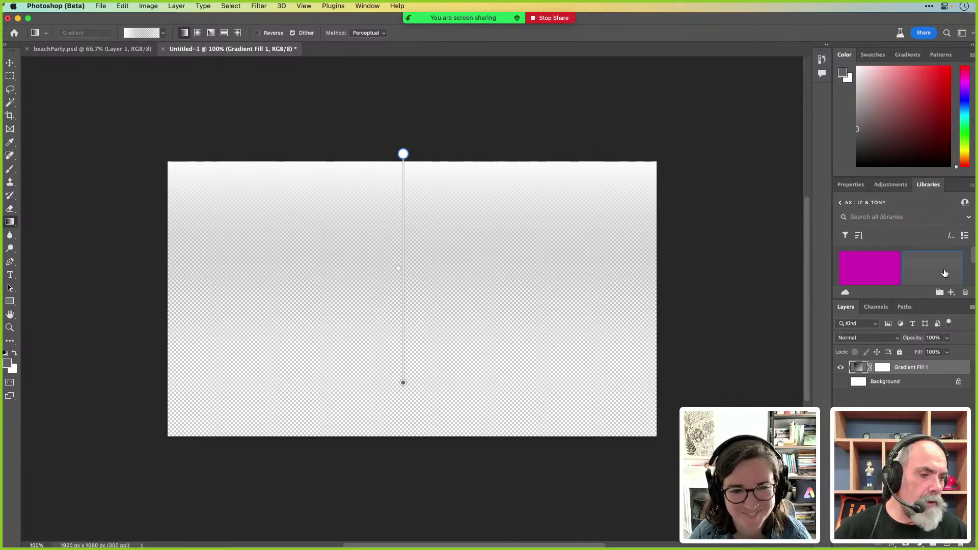
Lighten the top stop of the library's Gradient Fill 1 to #f6f6f6, save it, and return to Express
{"action": "double_click", "coordinate": [944, 274]}
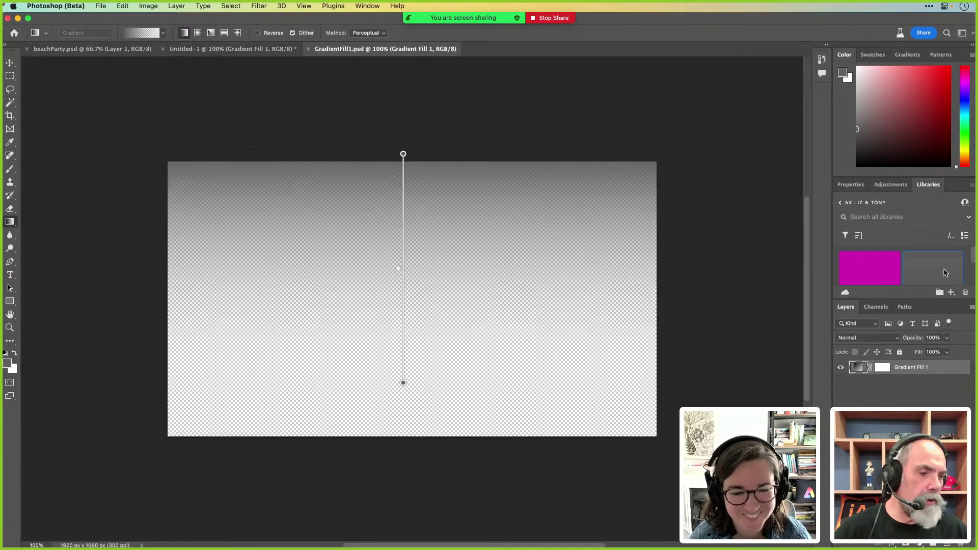
{"action": "double_click", "coordinate": [403, 153]}
{"action": "left_click_drag", "start_coordinate": [367, 262], "coordinate": [359, 213]}
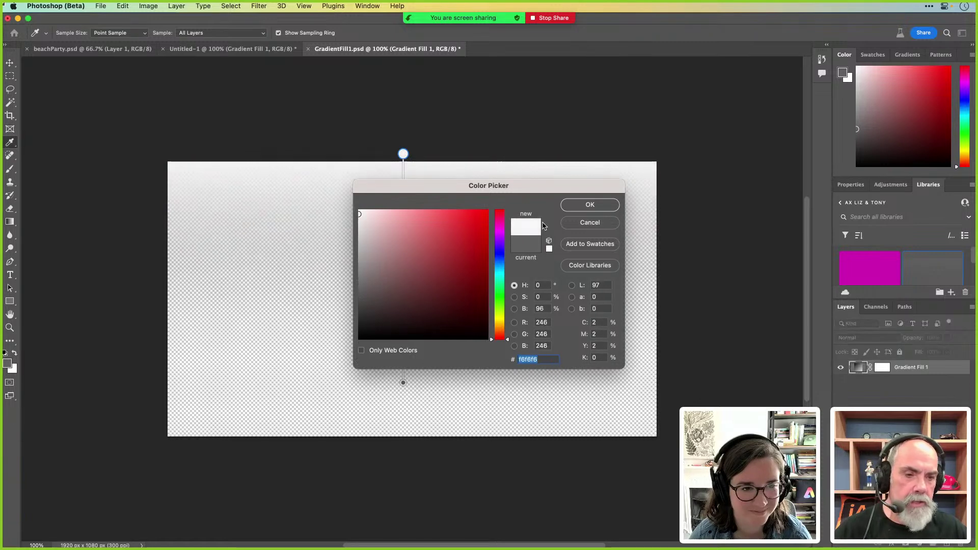
{"action": "left_click", "coordinate": [589, 205]}
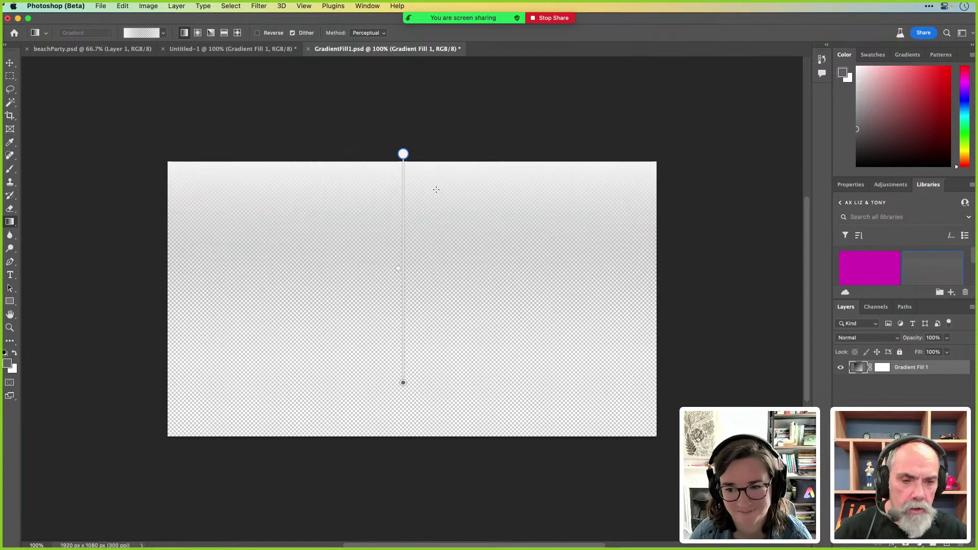
{"action": "scroll", "coordinate": [436, 189], "scroll_direction": "up", "scroll_amount": 2}
{"action": "key", "text": "super+w"}
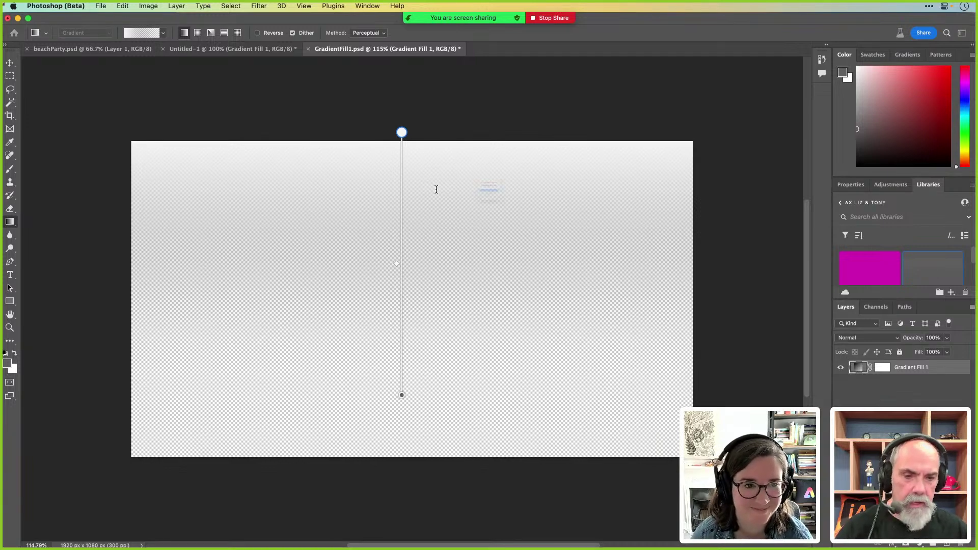
{"action": "key", "text": "Return"}
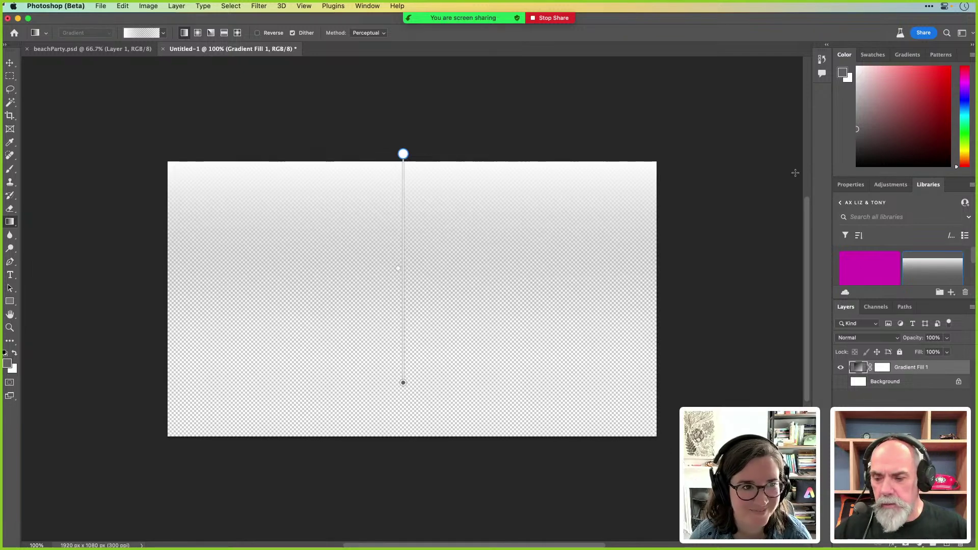
{"action": "key", "text": "super+Tab"}
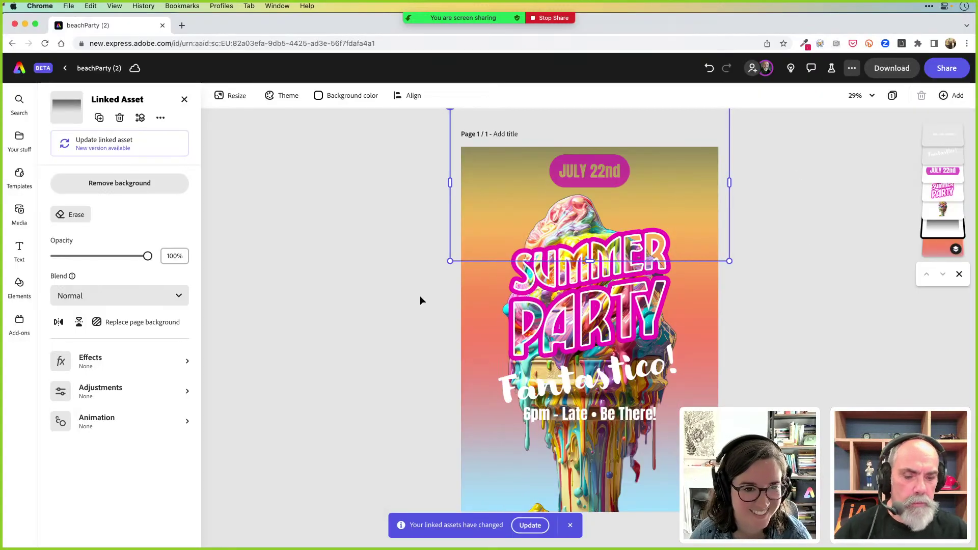
Update the linked gradient, drag it down over the poster's top, deselect, and return to Photoshop
{"action": "left_click", "coordinate": [533, 526]}
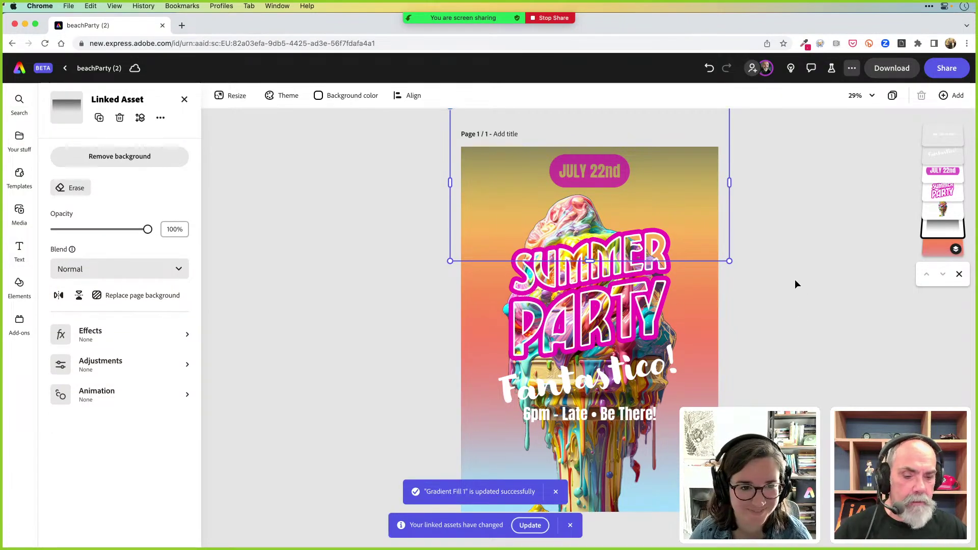
{"action": "left_click_drag", "start_coordinate": [698, 170], "coordinate": [697, 205]}
{"action": "left_click", "coordinate": [799, 219]}
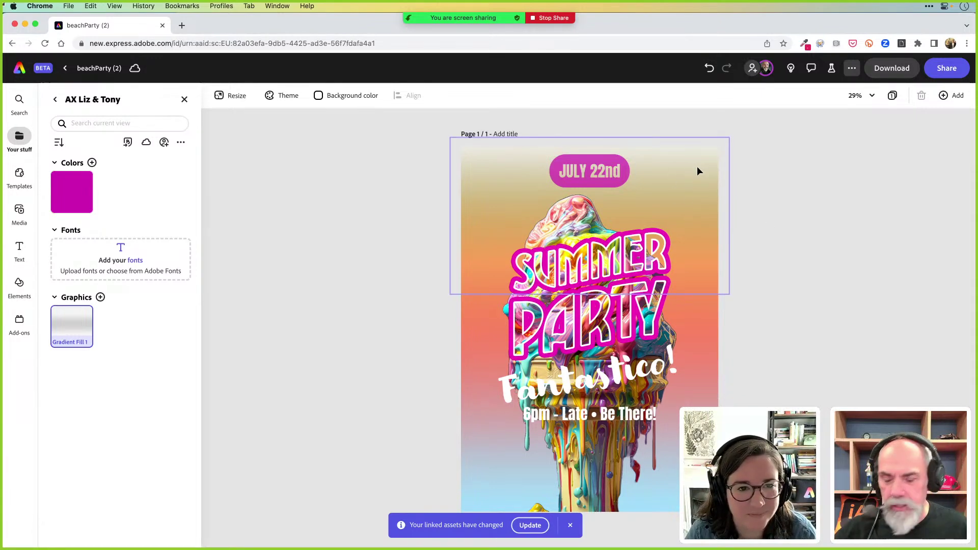
{"action": "key", "text": "super+Tab"}
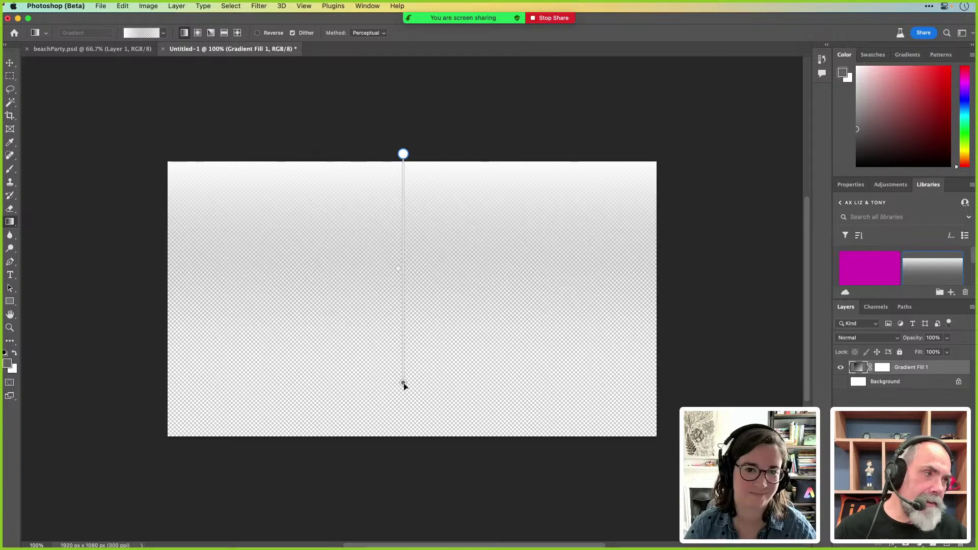
Set the document gradient's bottom colour stop to white
{"action": "double_click", "coordinate": [403, 382]}
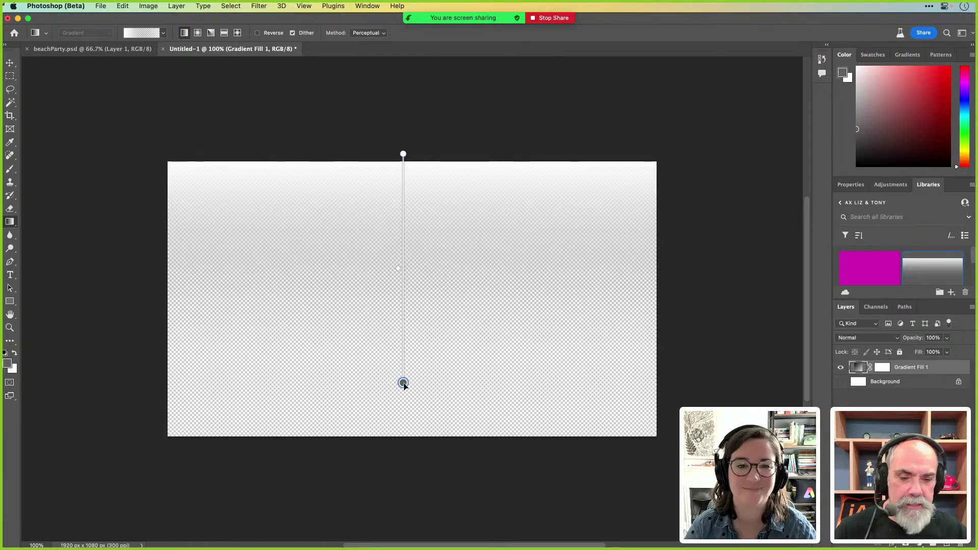
{"action": "left_click_drag", "start_coordinate": [371, 267], "coordinate": [357, 200]}
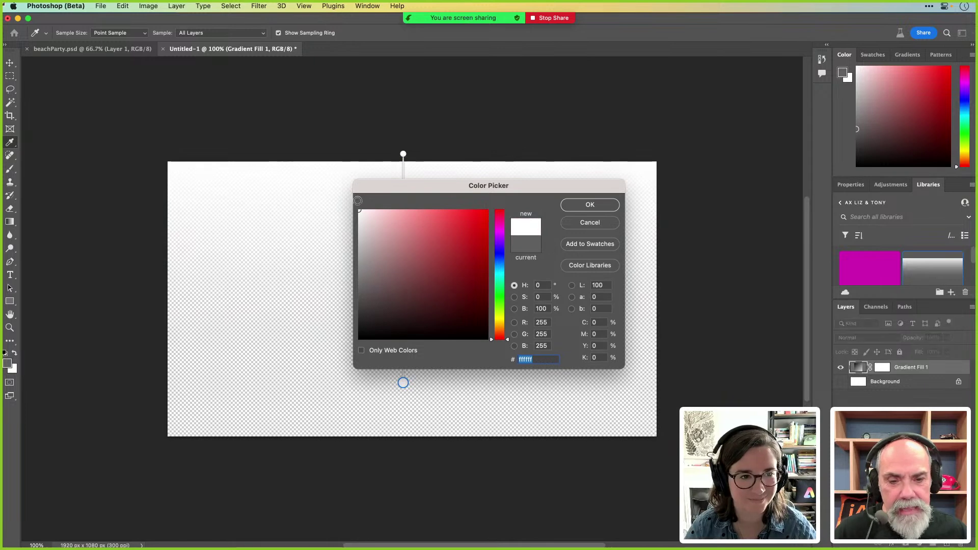
{"action": "left_click", "coordinate": [589, 205]}
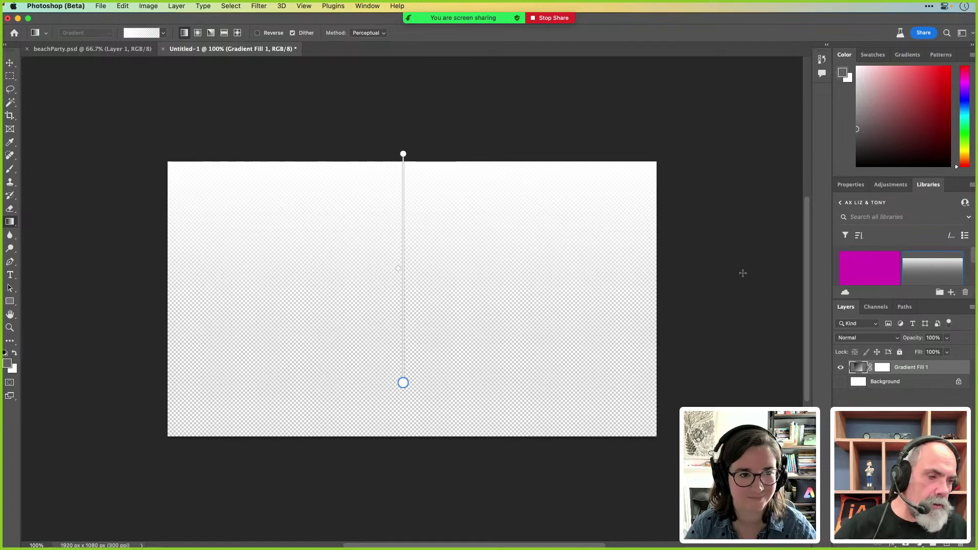
Set the library Gradient Fill 1 bottom stop to near-white, save and close it, then return to Express
{"action": "double_click", "coordinate": [939, 269]}
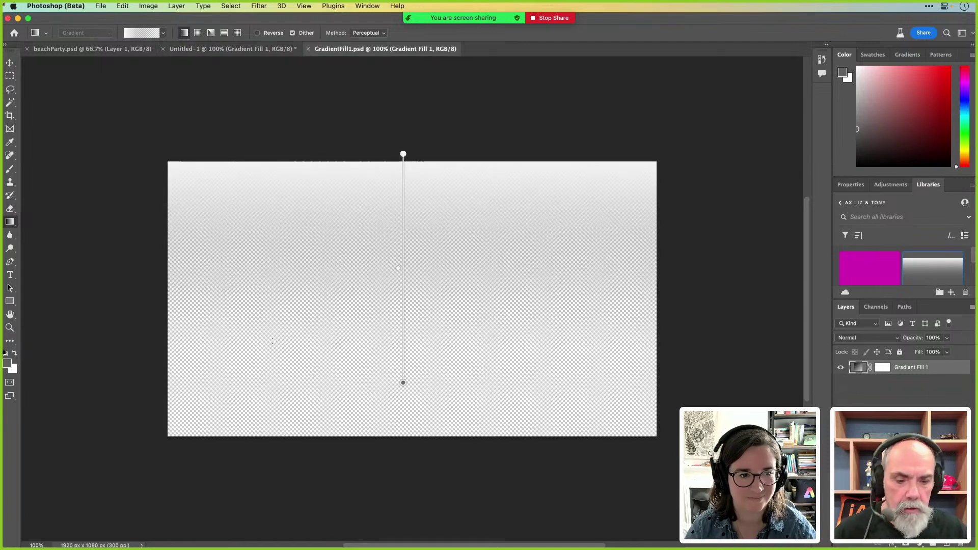
{"action": "double_click", "coordinate": [403, 383]}
{"action": "left_click_drag", "start_coordinate": [367, 259], "coordinate": [357, 195]}
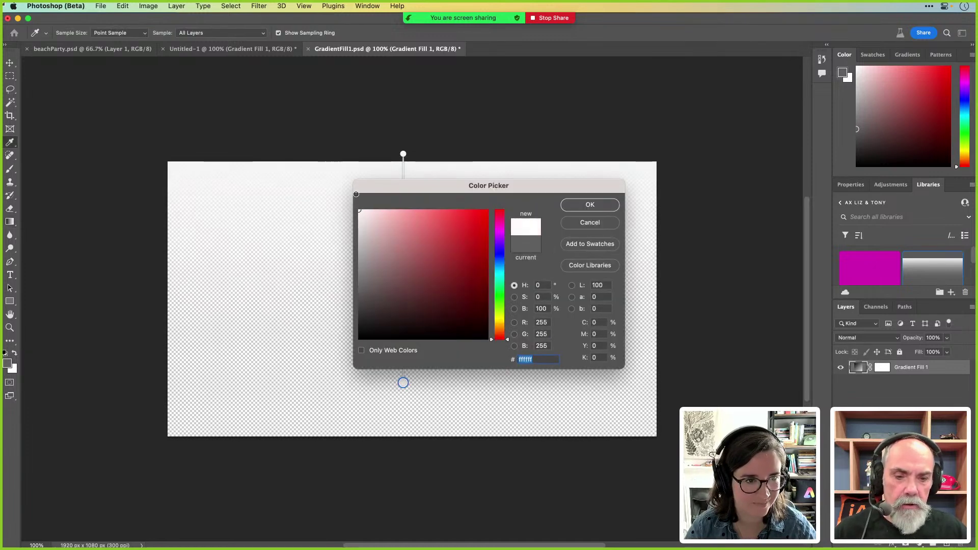
{"action": "left_click", "coordinate": [590, 205]}
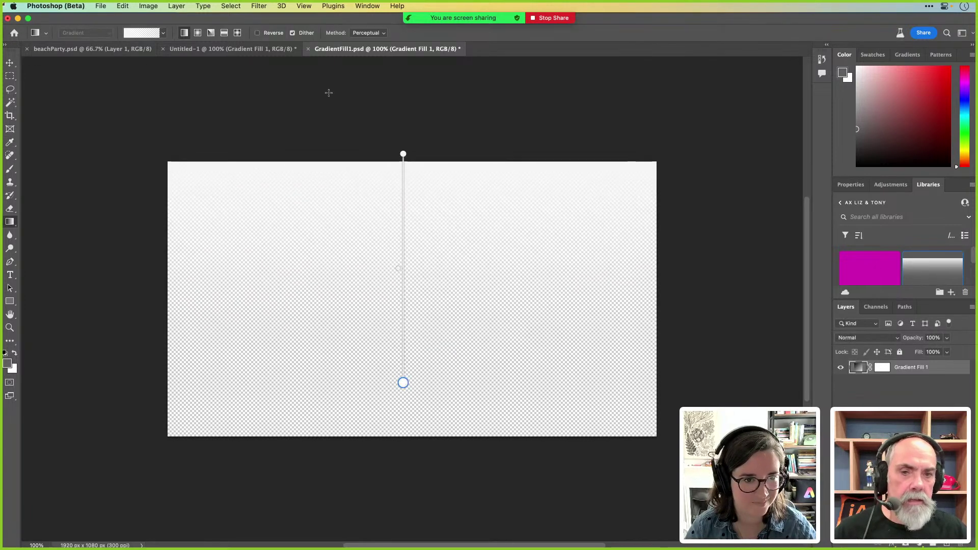
{"action": "left_click", "coordinate": [308, 49]}
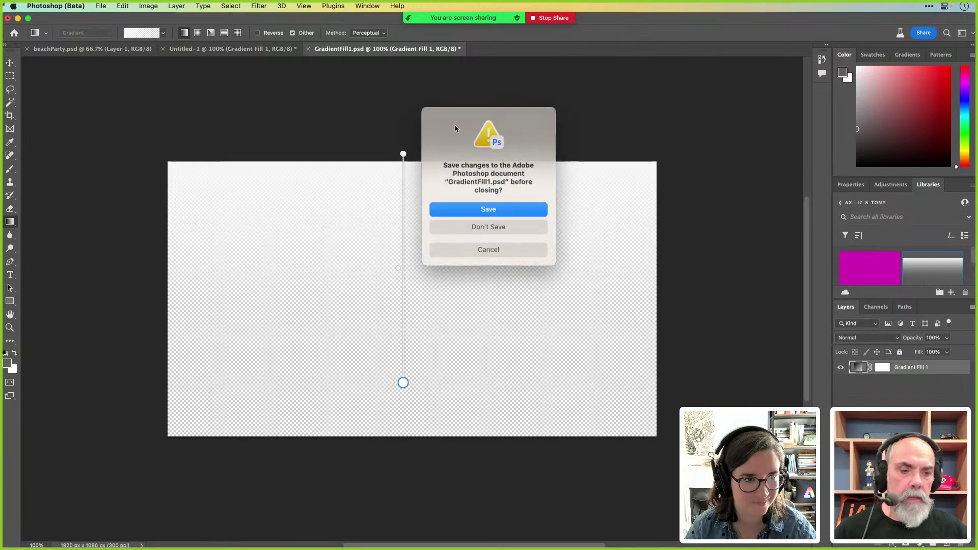
{"action": "left_click", "coordinate": [499, 210]}
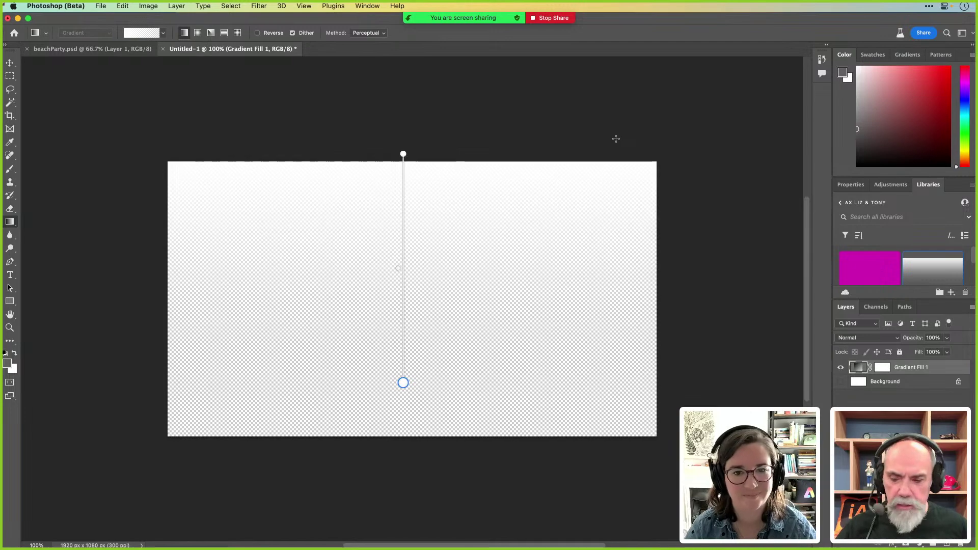
{"action": "key", "text": "super+Tab"}
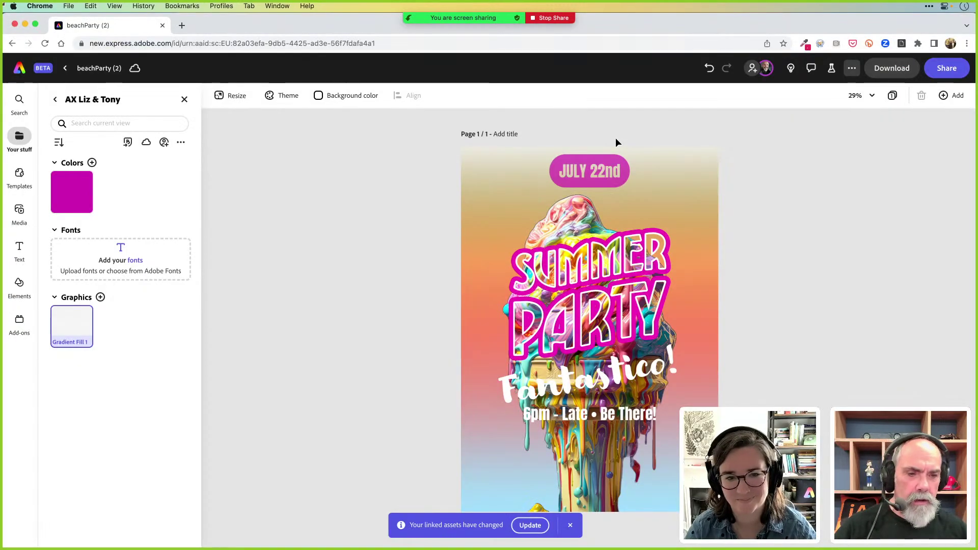
Apply the updated linked gradient, dismiss both notices, and return to the Express home page
{"action": "left_click", "coordinate": [530, 525]}
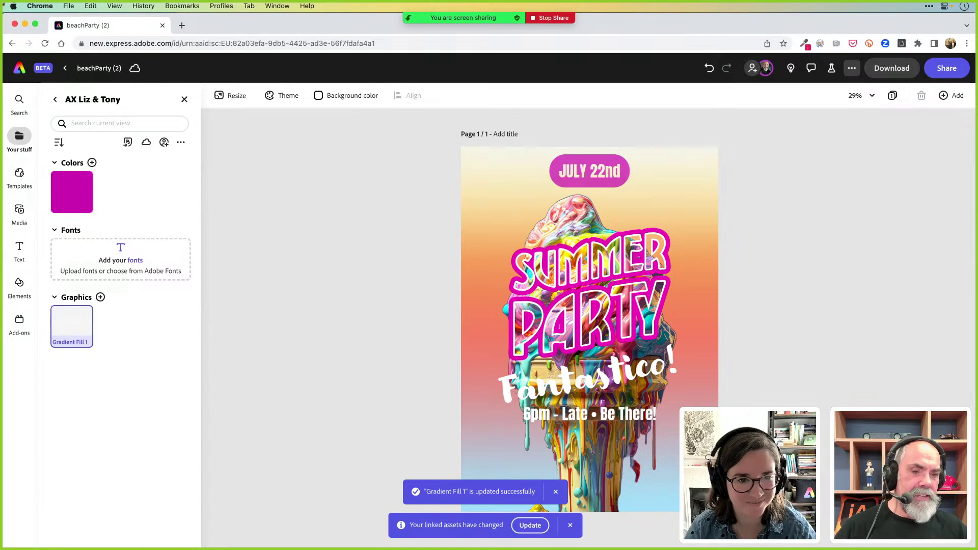
{"action": "left_click", "coordinate": [556, 488]}
{"action": "left_click", "coordinate": [555, 487]}
{"action": "left_click", "coordinate": [570, 525]}
{"action": "key", "text": "Escape"}
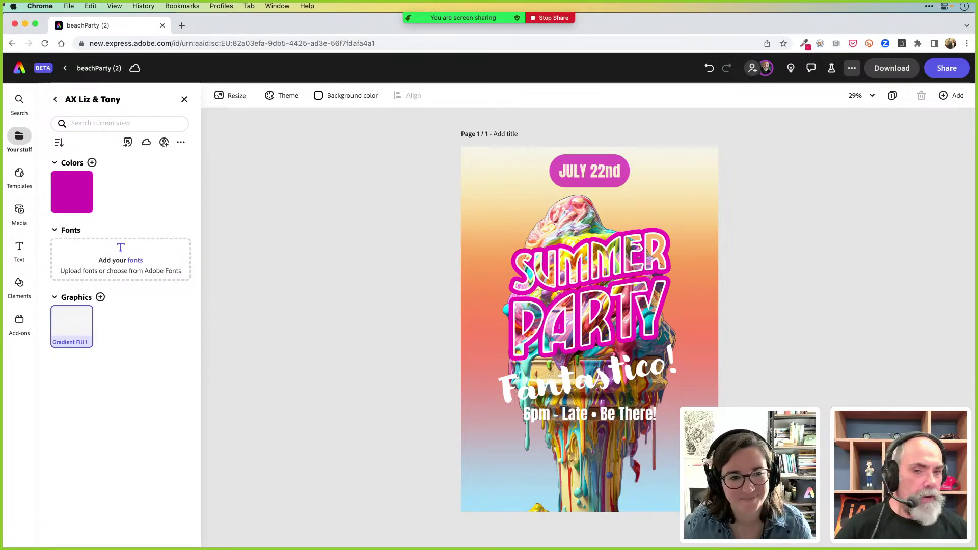
{"action": "left_click", "coordinate": [20, 71]}
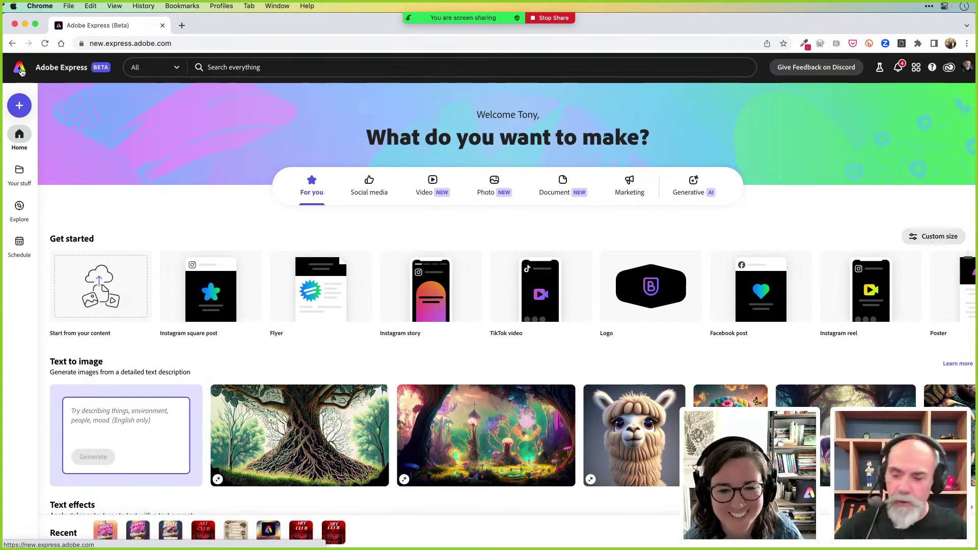
Switch to Adobe Illustrator showing the AX.ai coin poster
{"action": "key", "text": "super+Tab"}
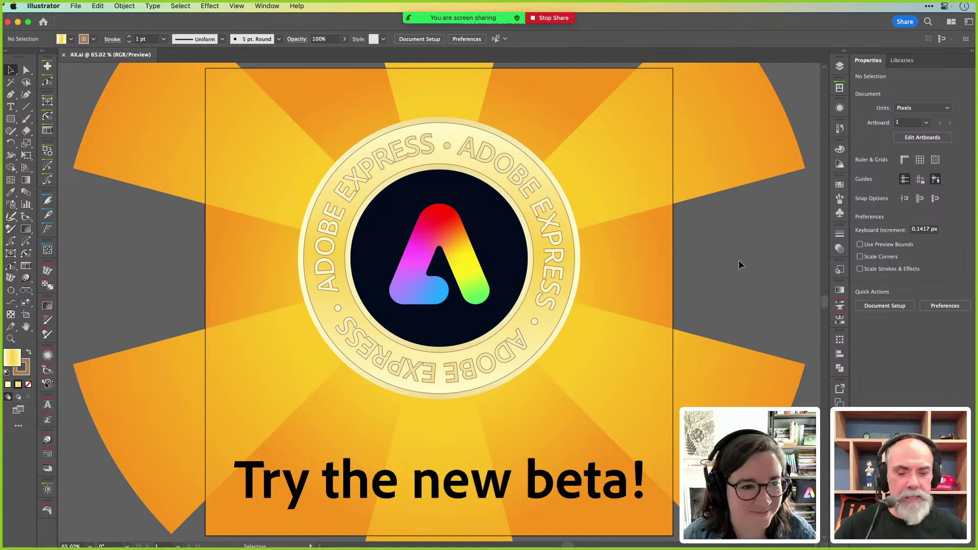
Inspect the headline text objects and restore the ADOBE EXPRESS ring around the coin
{"action": "left_click", "coordinate": [300, 484]}
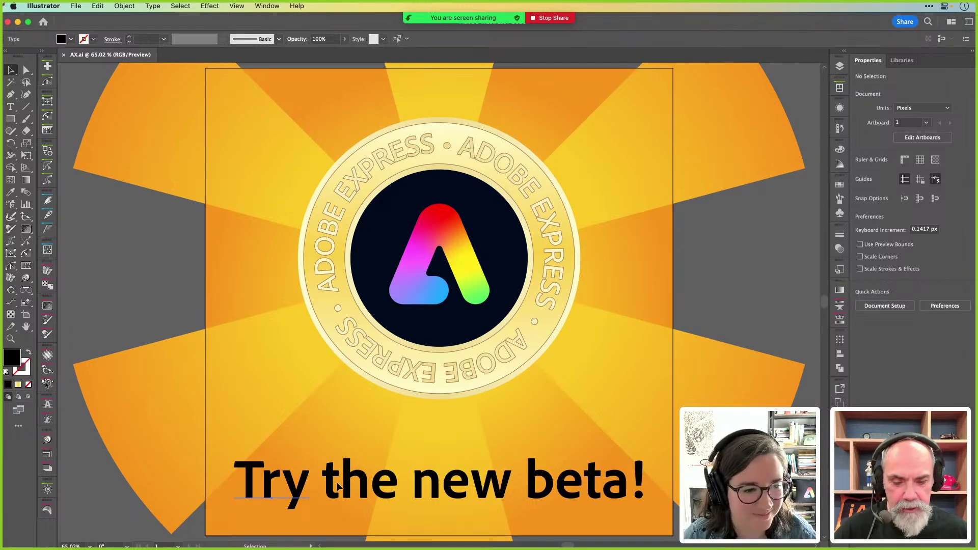
{"action": "left_click", "coordinate": [584, 493]}
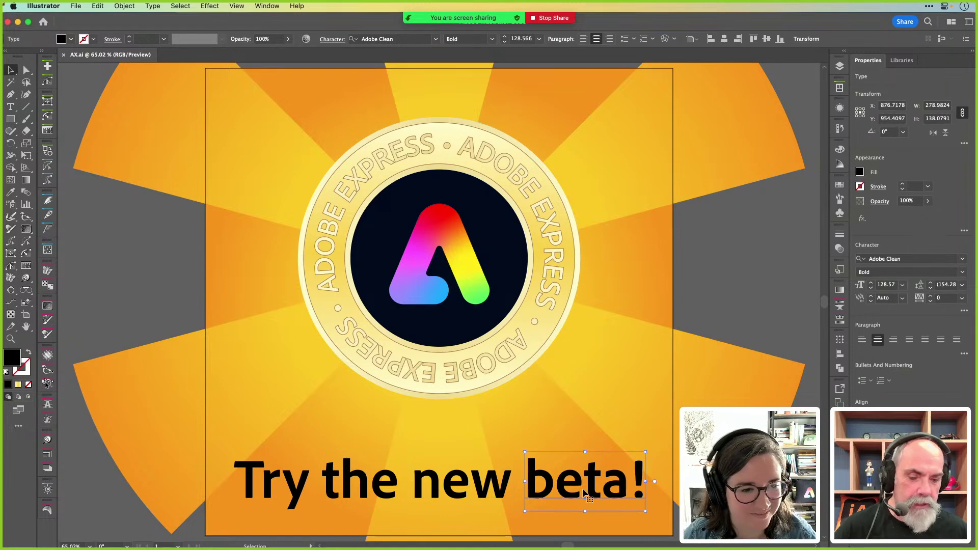
{"action": "left_click", "coordinate": [162, 295]}
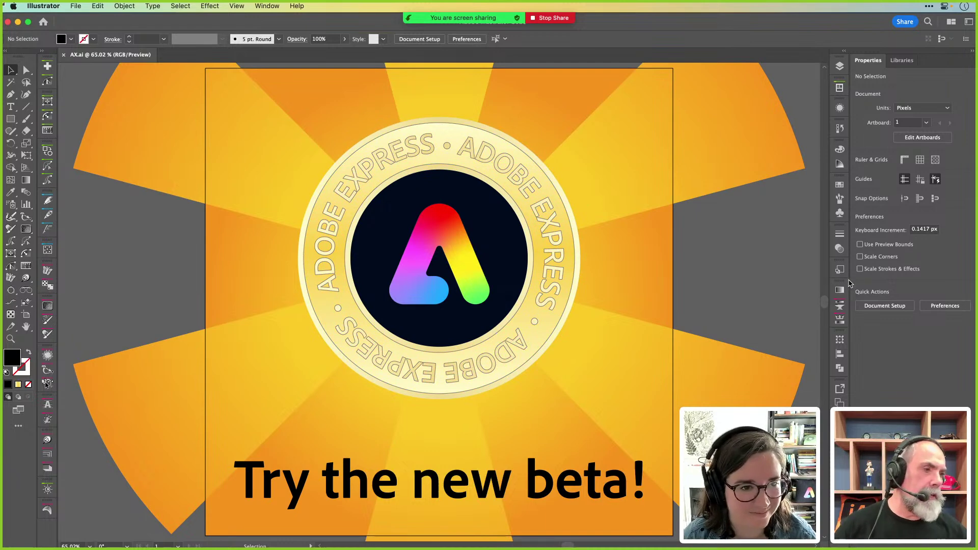
{"action": "left_click_drag", "start_coordinate": [548, 245], "coordinate": [775, 283]}
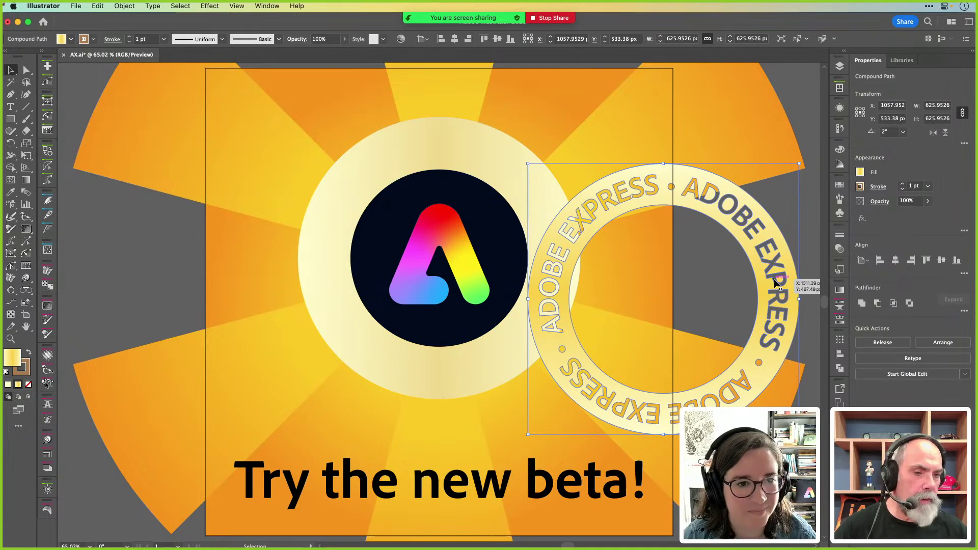
{"action": "key", "text": "super+z"}
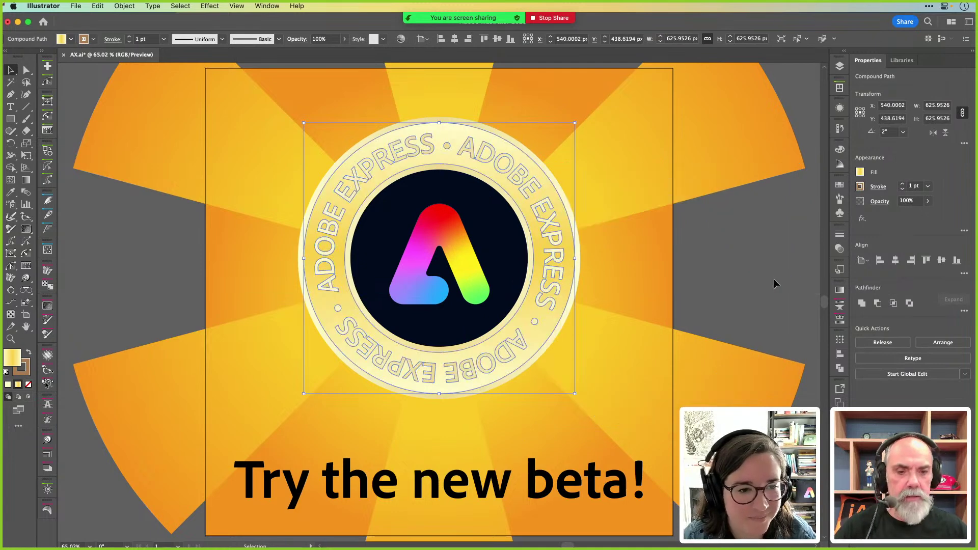
{"action": "left_click", "coordinate": [762, 275]}
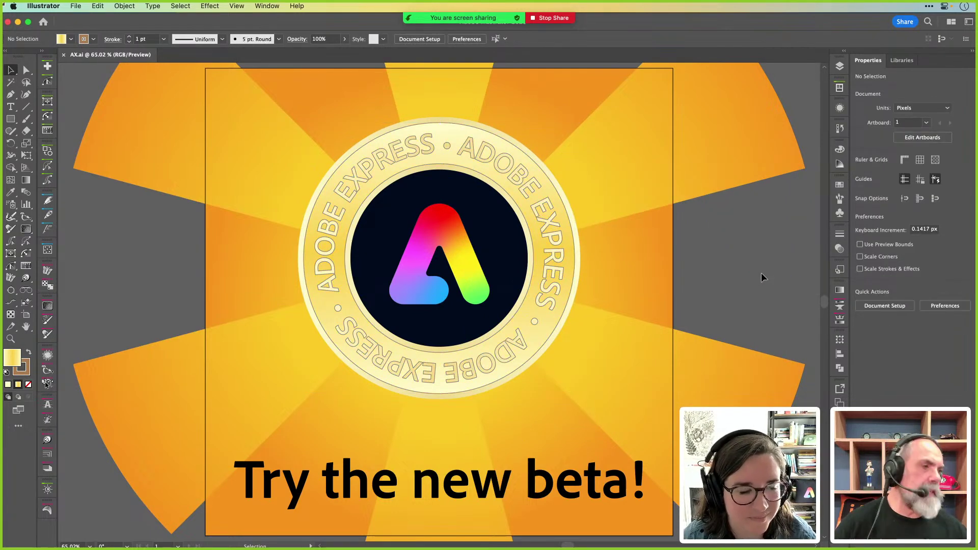
Check the sunburst rays group, then switch back to Adobe Express in Chrome
{"action": "left_click", "coordinate": [725, 151]}
{"action": "left_click", "coordinate": [738, 240]}
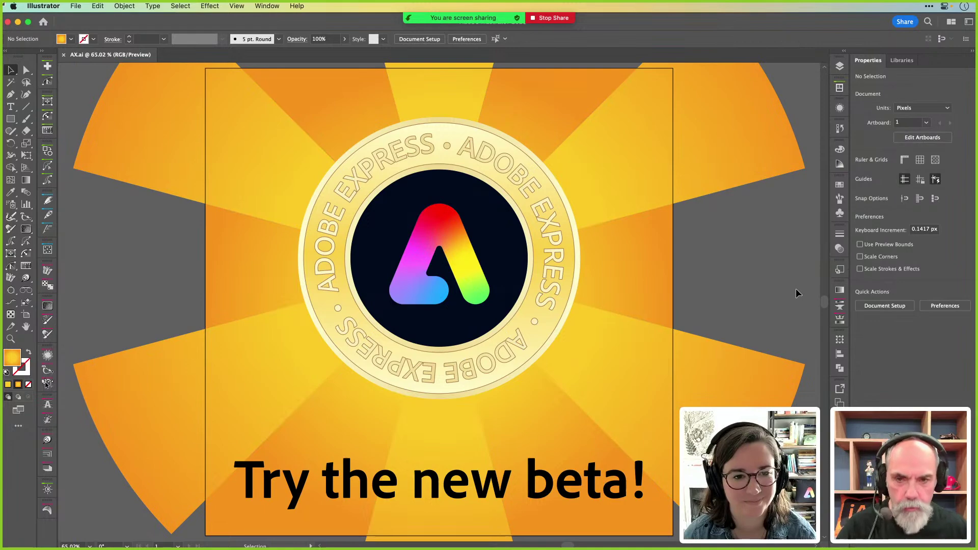
{"action": "key", "text": "super+Tab"}
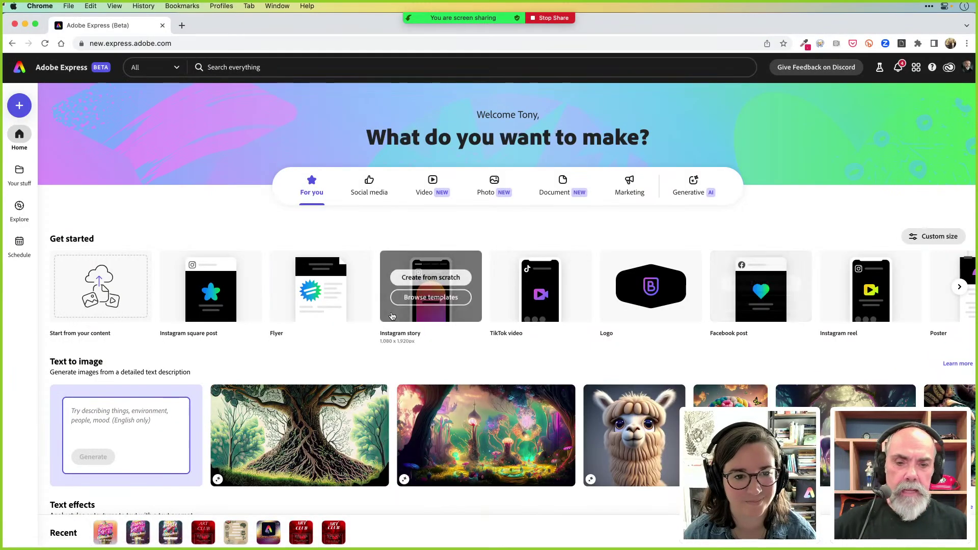
Import AX.ai from 'Start from your content' as a new editable design
{"action": "left_click", "coordinate": [88, 280]}
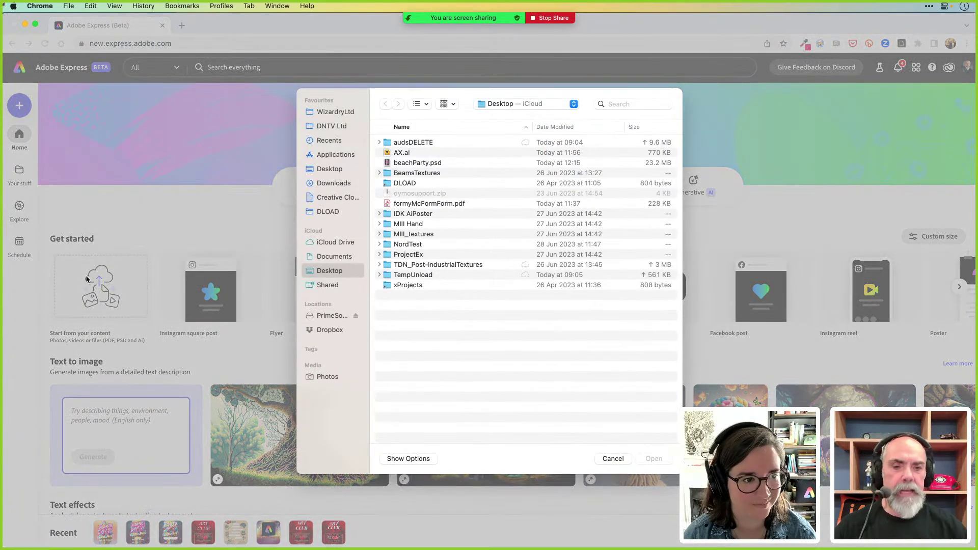
{"action": "double_click", "coordinate": [401, 153]}
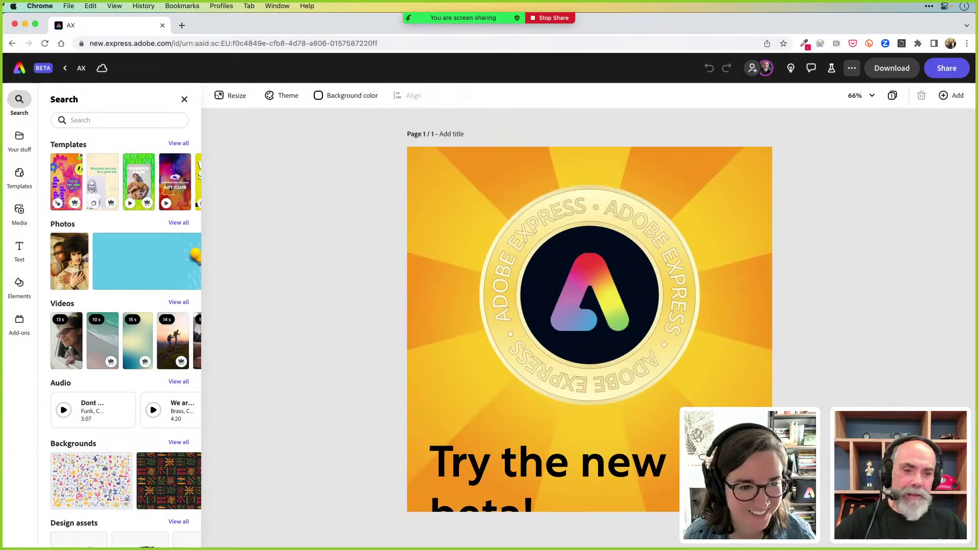
{"action": "left_click", "coordinate": [734, 214]}
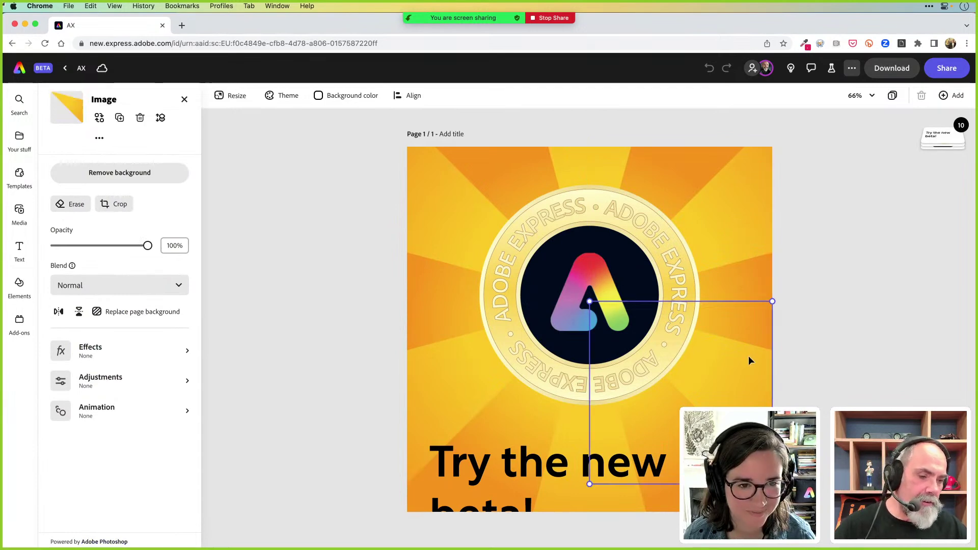
{"action": "left_click", "coordinate": [585, 163]}
{"action": "left_click", "coordinate": [614, 161]}
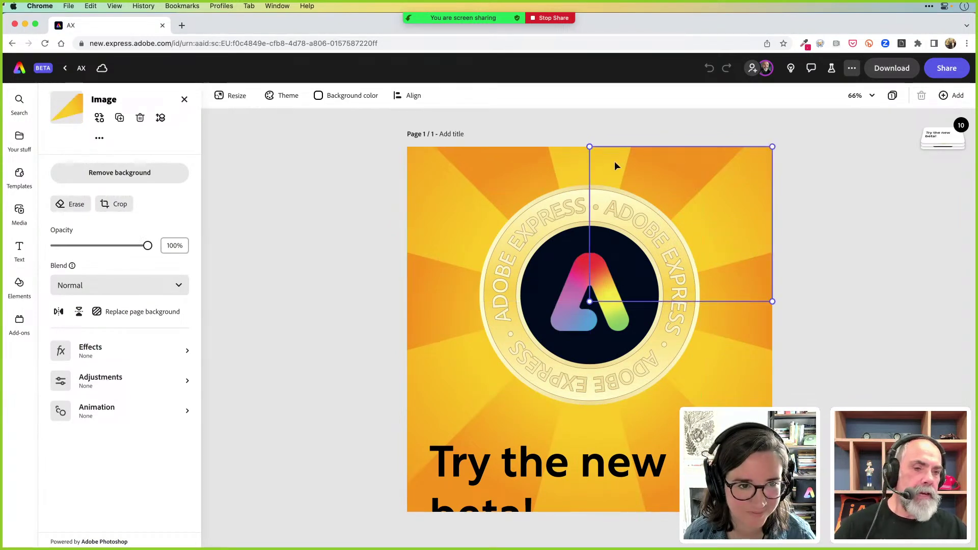
{"action": "left_click_drag", "start_coordinate": [614, 160], "coordinate": [701, 152]}
{"action": "key", "text": "super+z"}
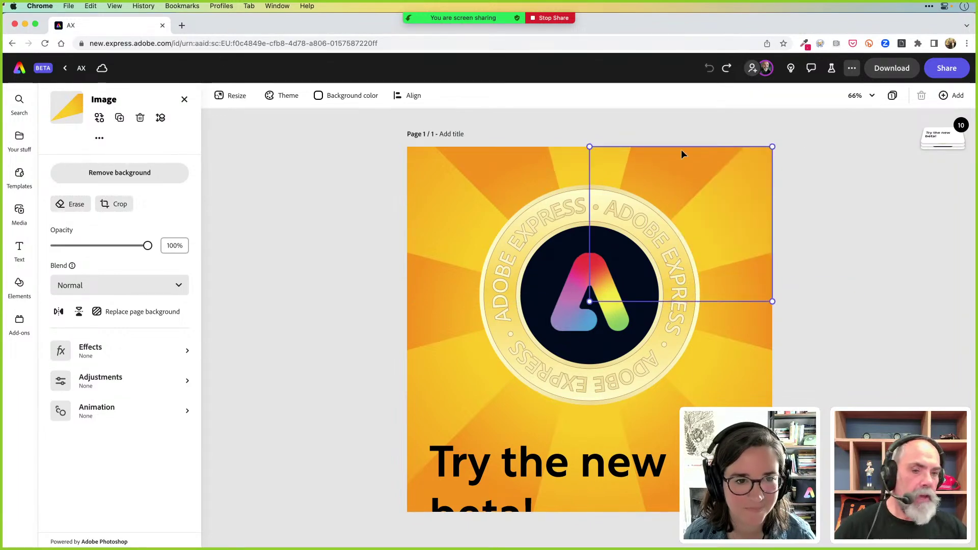
{"action": "left_click", "coordinate": [565, 170]}
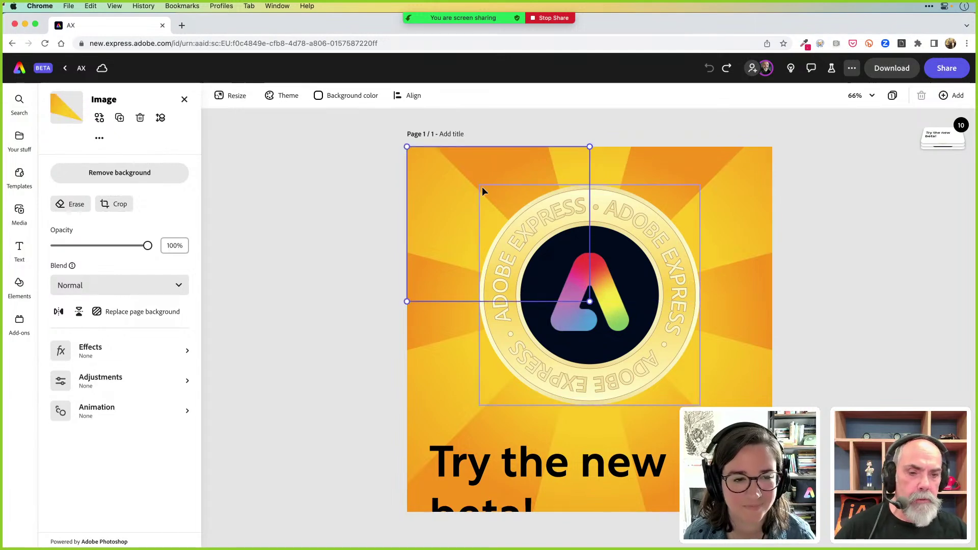
{"action": "left_click_drag", "start_coordinate": [482, 179], "coordinate": [383, 144]}
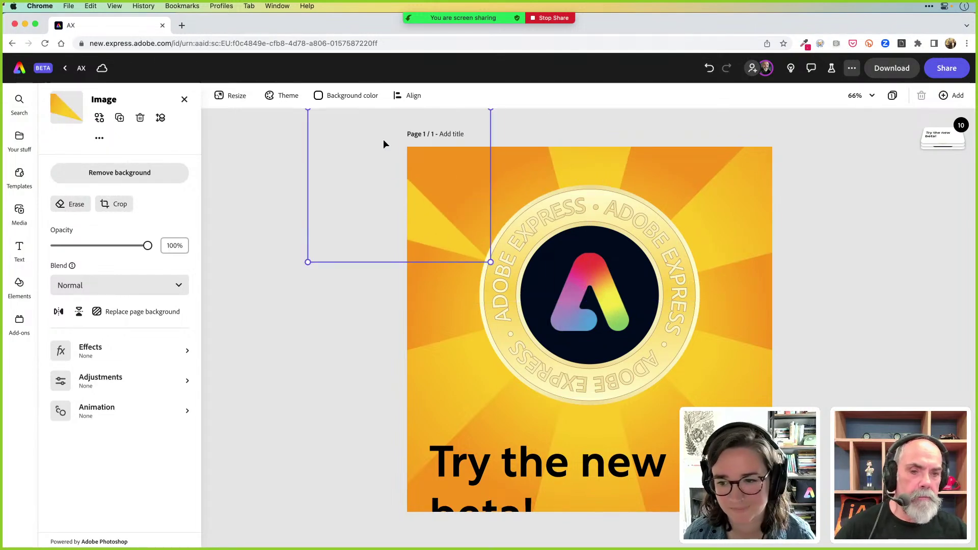
{"action": "key", "text": "super+z"}
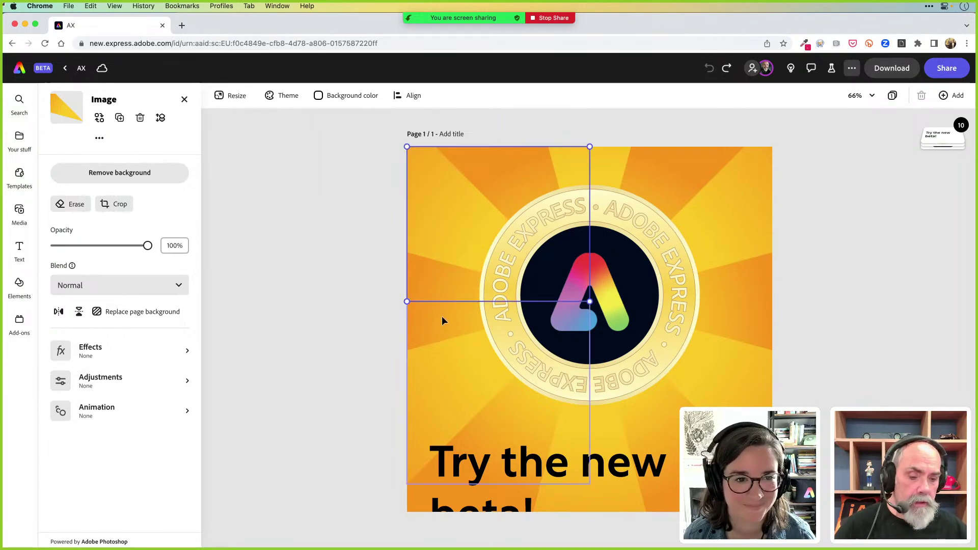
{"action": "left_click", "coordinate": [494, 507]}
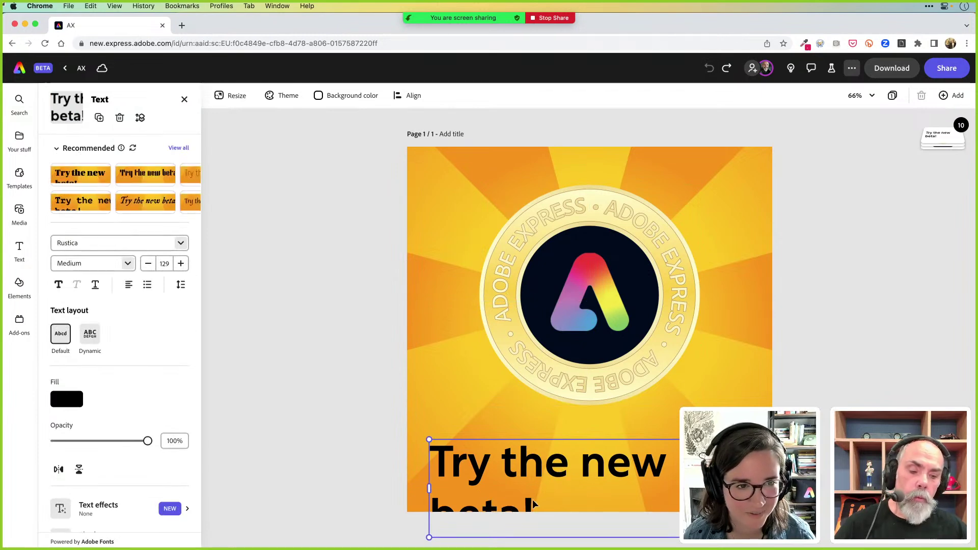
Shrink the Try the new beta! headline to size 109 on one line and reposition it
{"action": "double_click", "coordinate": [508, 463]}
{"action": "left_click_drag", "start_coordinate": [534, 520], "coordinate": [419, 447]}
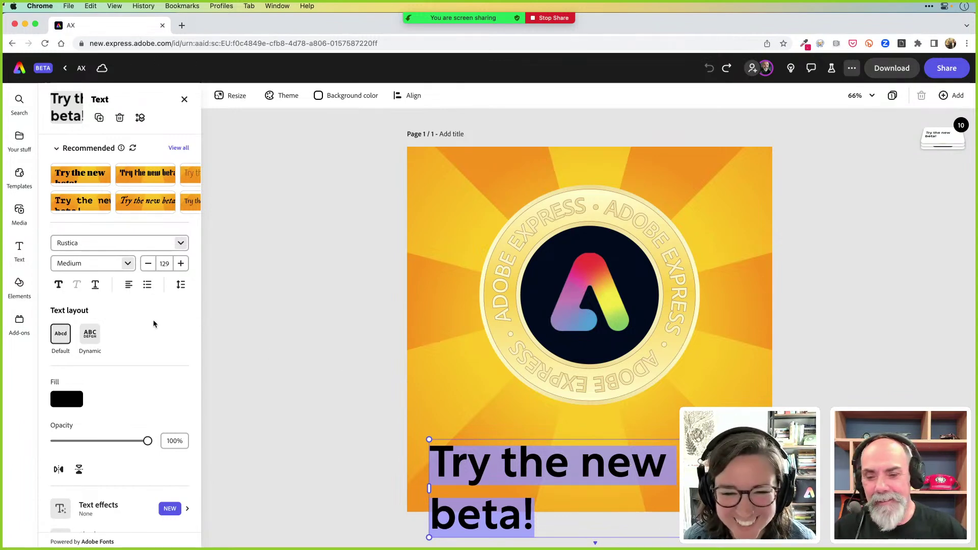
{"action": "key", "text": "Escape"}
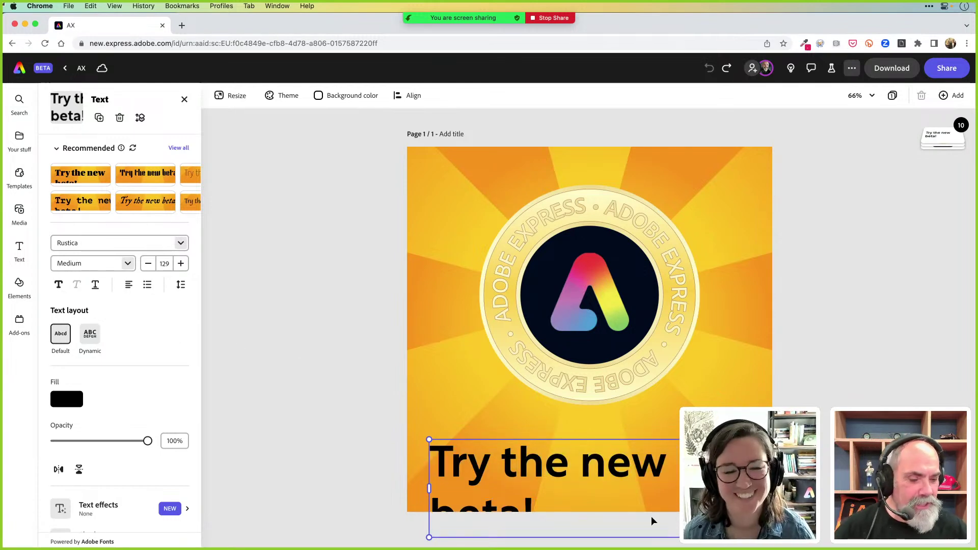
{"action": "left_click_drag", "start_coordinate": [683, 538], "coordinate": [736, 479]}
{"action": "left_click_drag", "start_coordinate": [566, 463], "coordinate": [568, 470]}
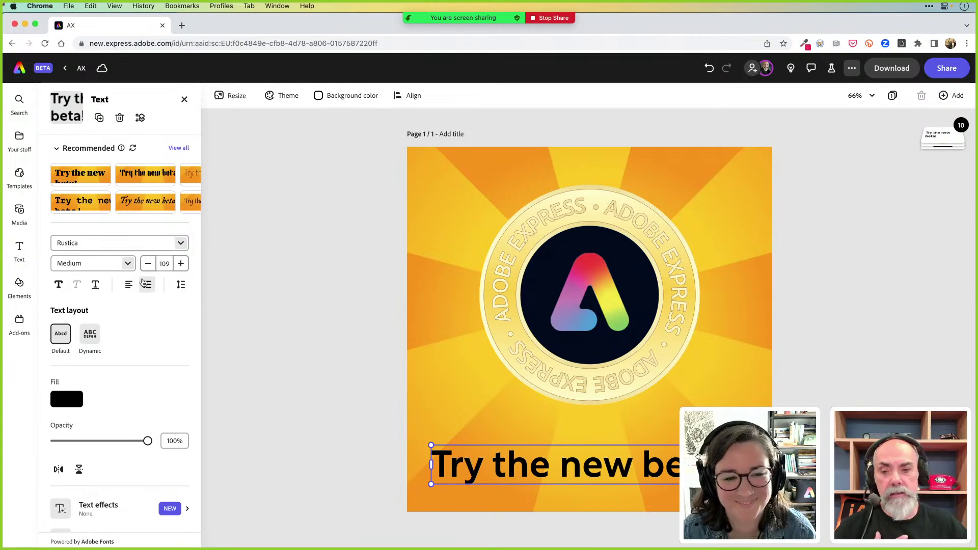
{"action": "scroll", "coordinate": [150, 357], "scroll_direction": "down", "scroll_amount": 3}
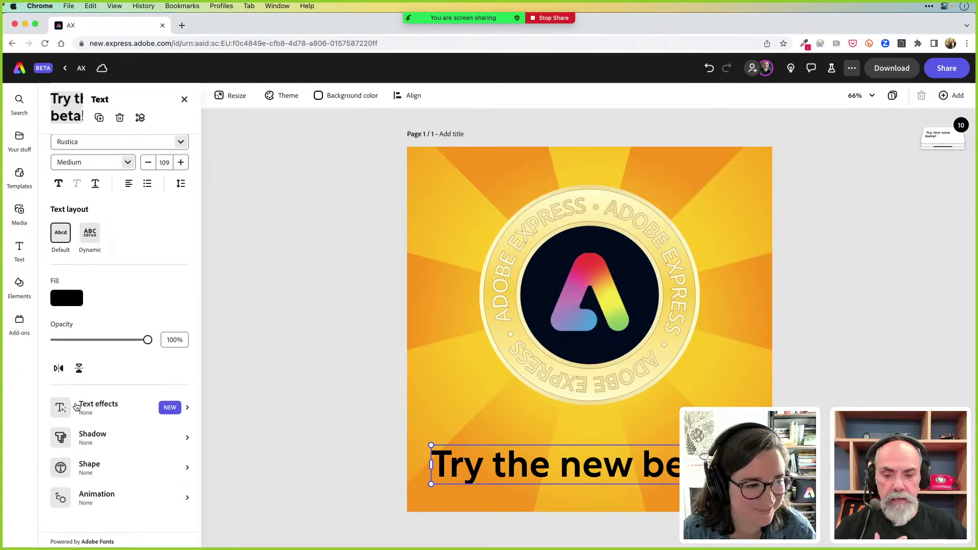
{"action": "left_click", "coordinate": [77, 405]}
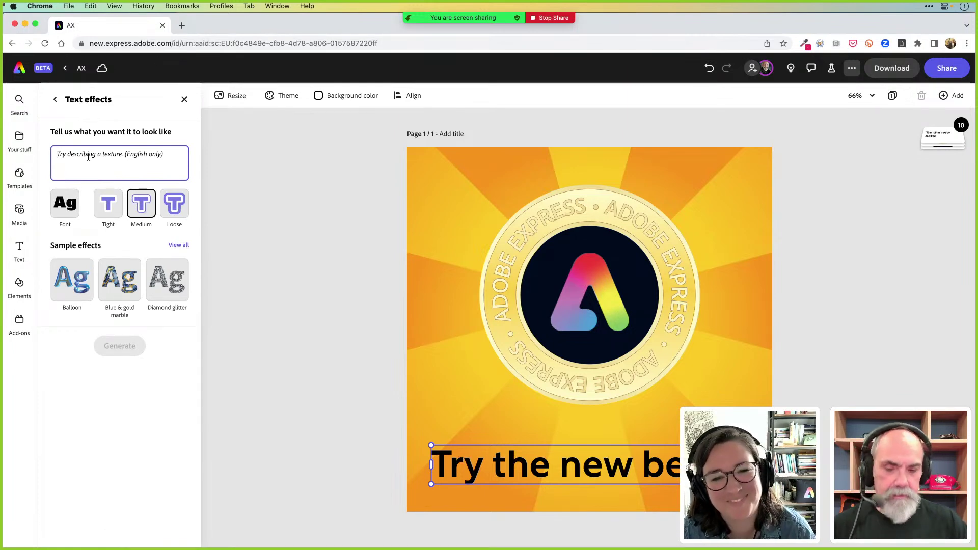
Generate a text effect for the headline from the prompt 'radiant' with medium fit
{"action": "type", "text": "ra"}
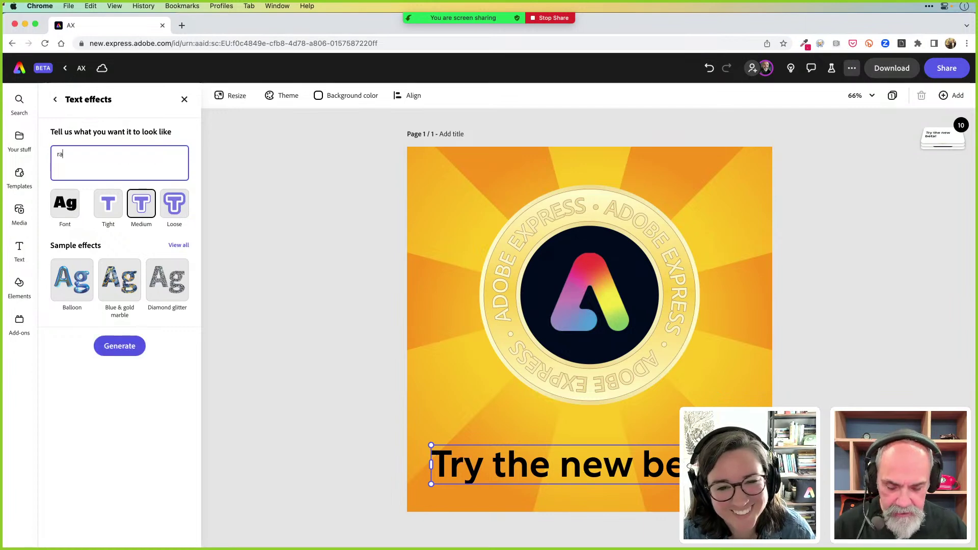
{"action": "type", "text": "dien"}
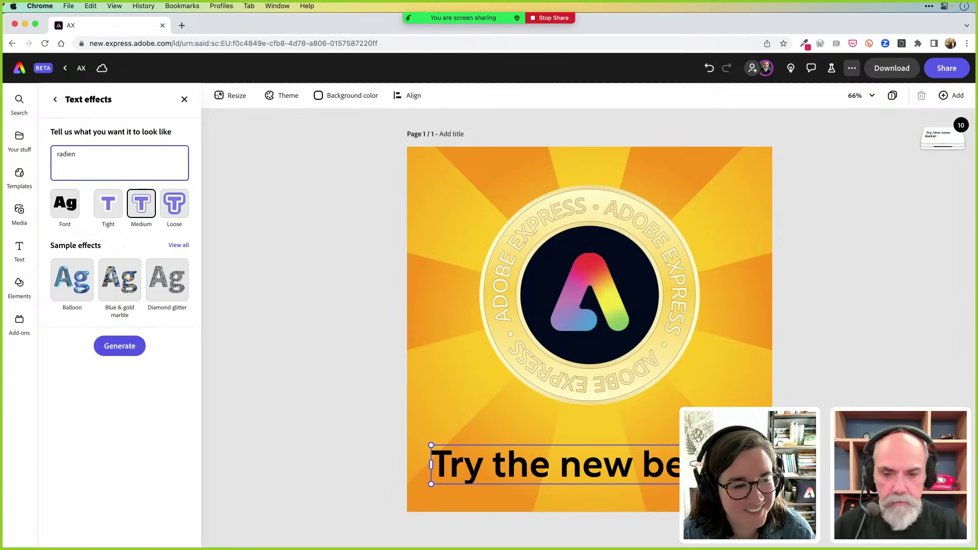
{"action": "key", "text": "BackSpace"}
{"action": "key", "text": "BackSpace"}
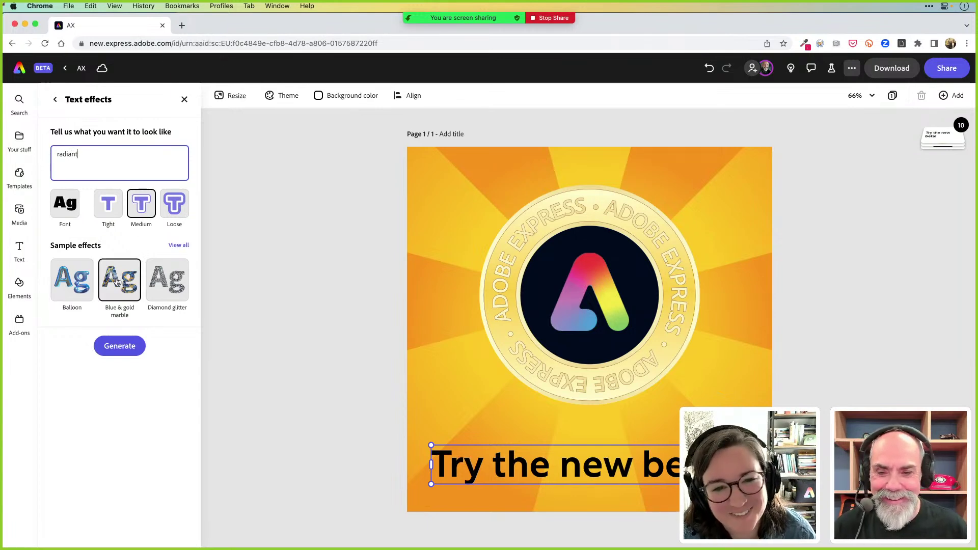
{"action": "left_click", "coordinate": [134, 352]}
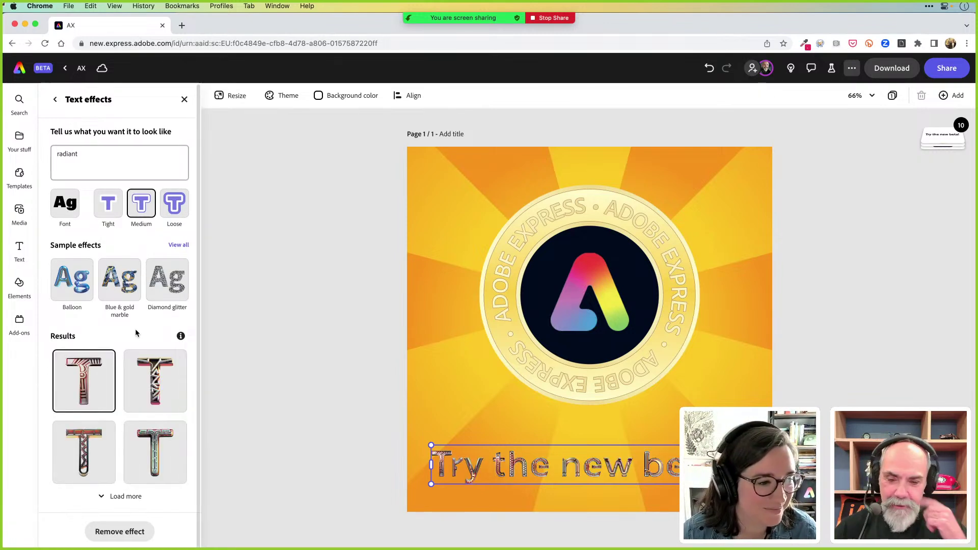
{"action": "mouse_move", "coordinate": [97, 374]}
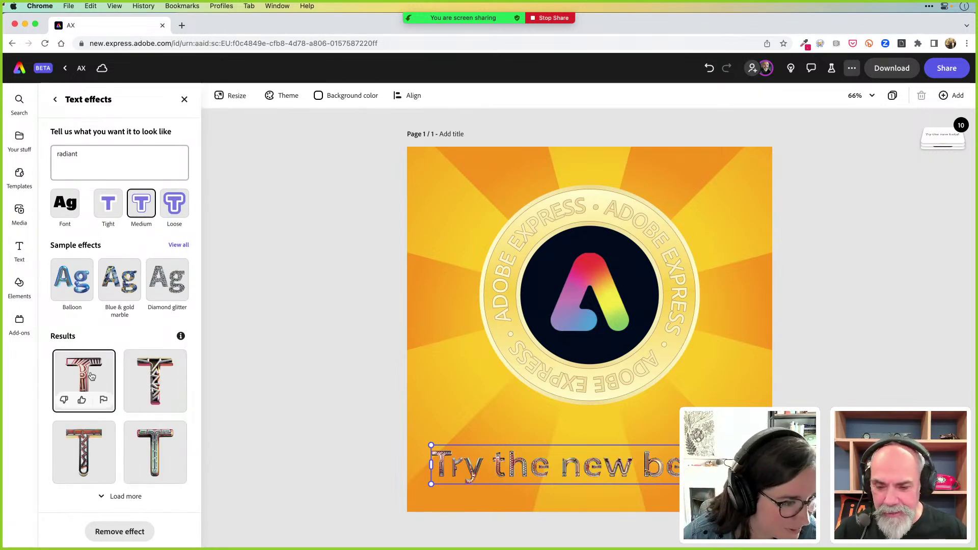
{"action": "mouse_move", "coordinate": [155, 441]}
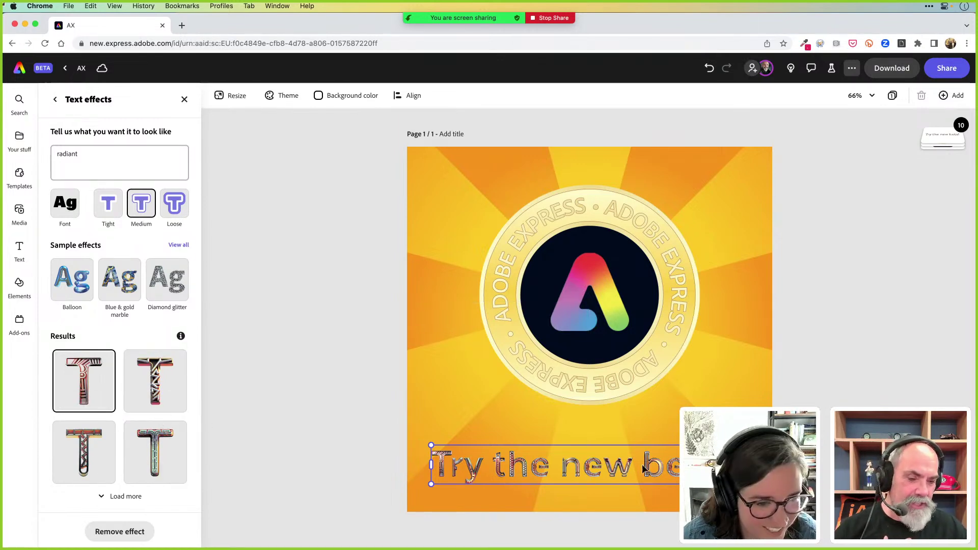
Replace the prompt with 'Fluffy multicolored hair' and apply the fourth generated result
{"action": "left_click", "coordinate": [100, 157]}
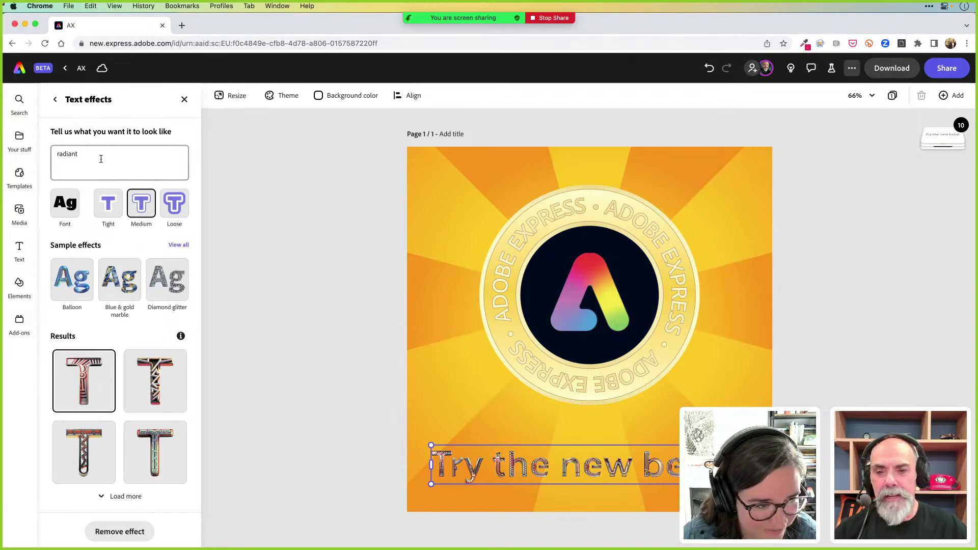
{"action": "double_click", "coordinate": [100, 154]}
{"action": "type", "text": "F"}
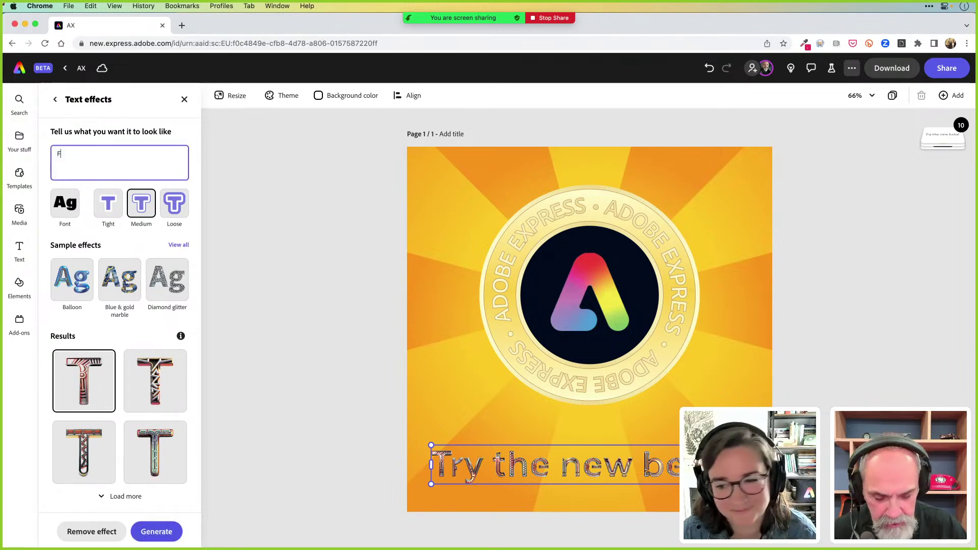
{"action": "type", "text": "luffy"}
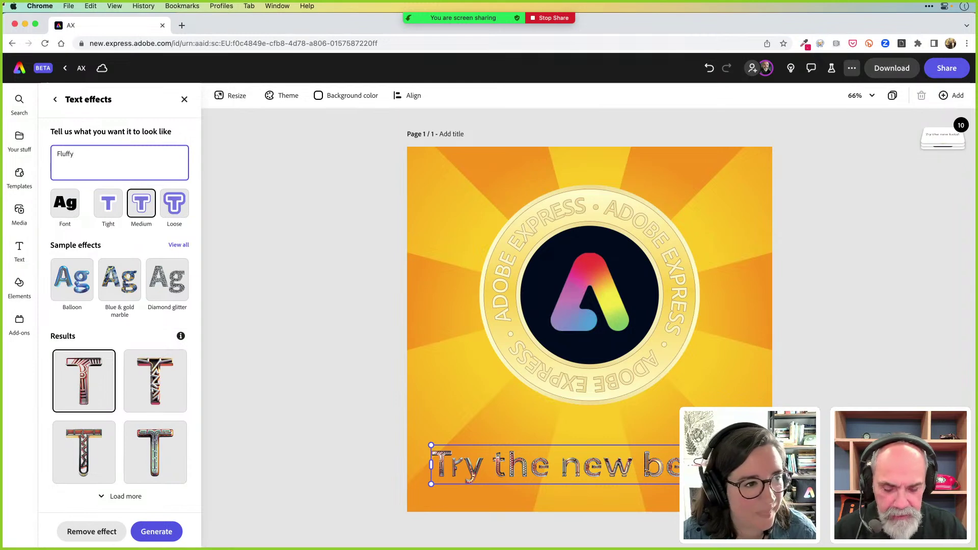
{"action": "type", "text": " multicolored hair"}
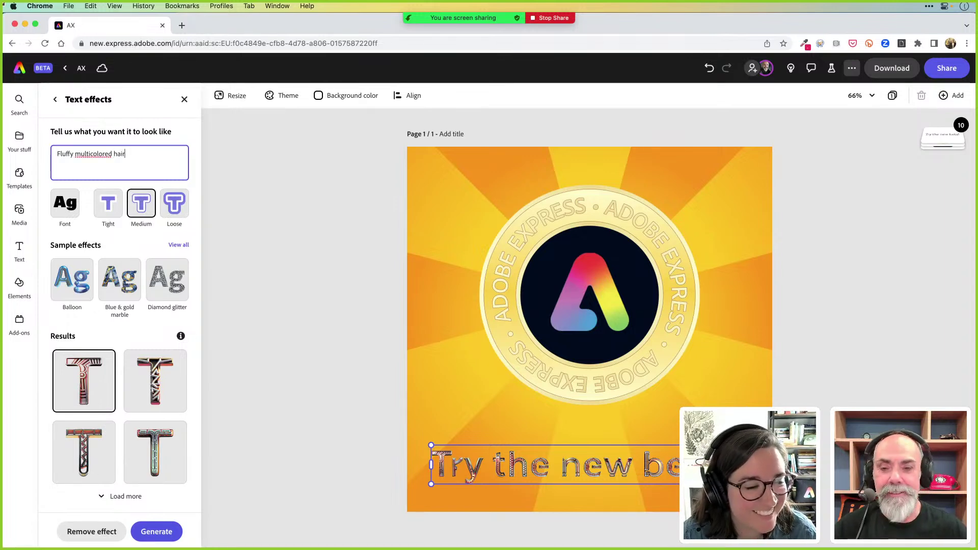
{"action": "key", "text": "Return"}
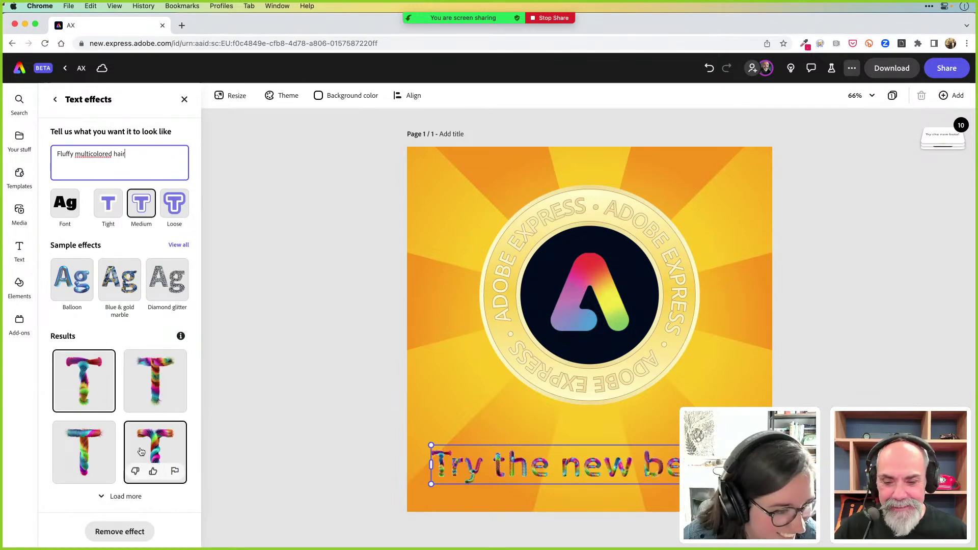
{"action": "left_click", "coordinate": [158, 445]}
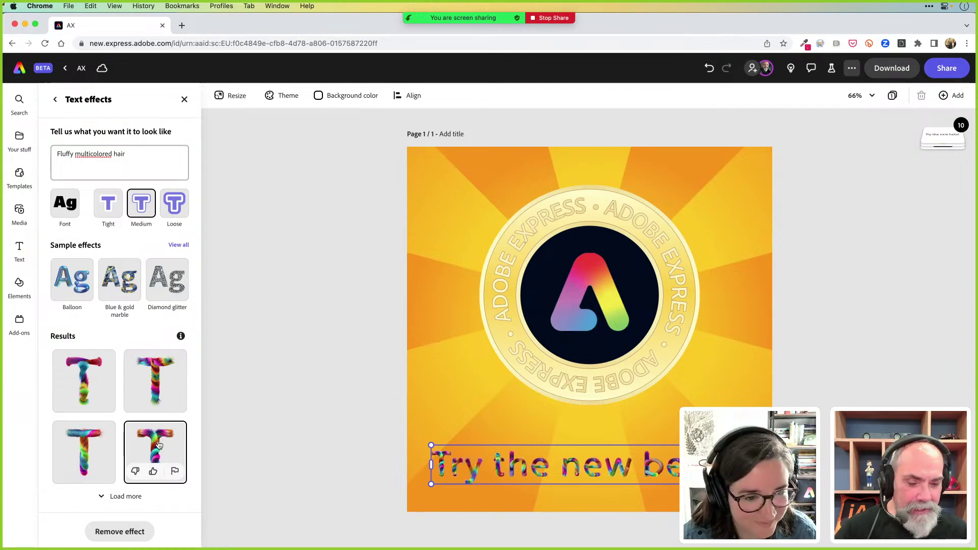
Nudge the headline slightly right and switch the effect fit from Tight to Loose
{"action": "left_click_drag", "start_coordinate": [476, 472], "coordinate": [488, 473]}
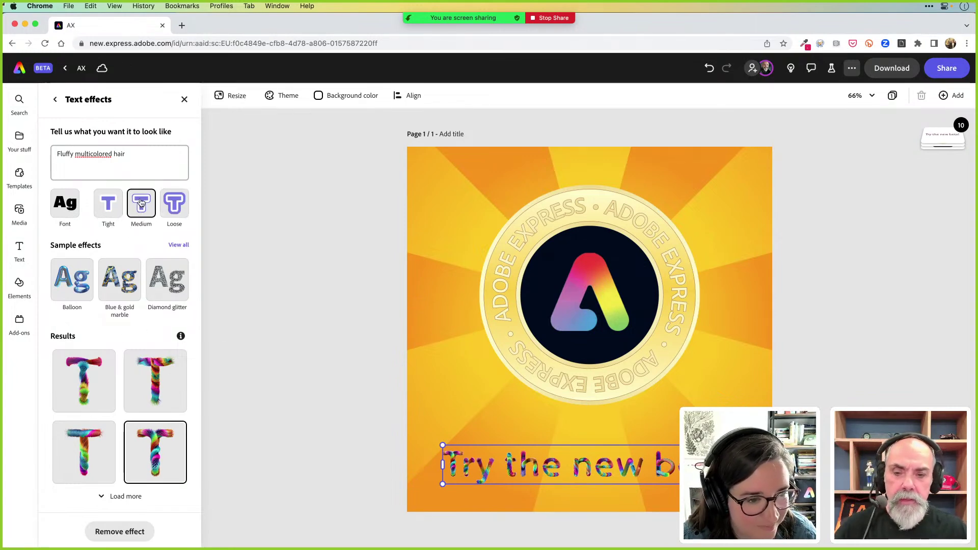
{"action": "left_click", "coordinate": [109, 208]}
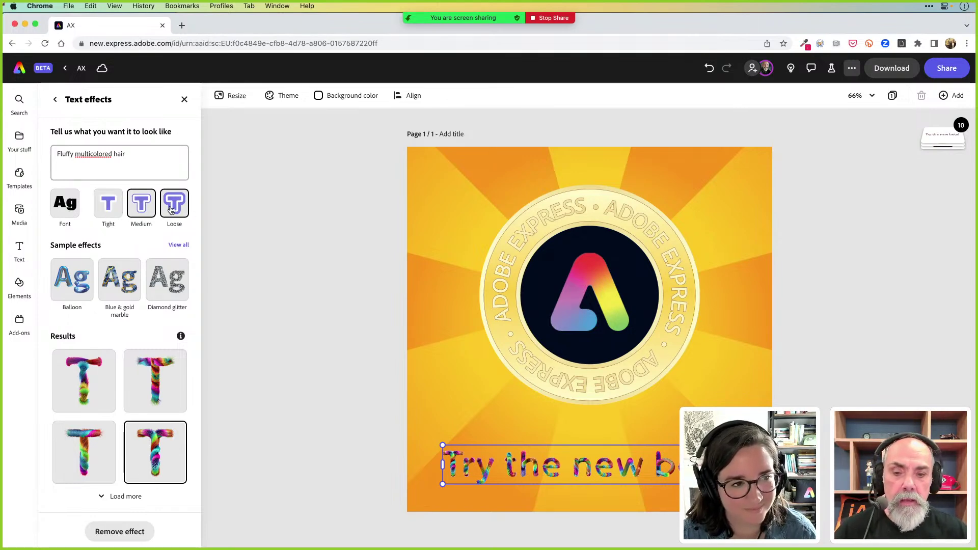
{"action": "left_click", "coordinate": [171, 210]}
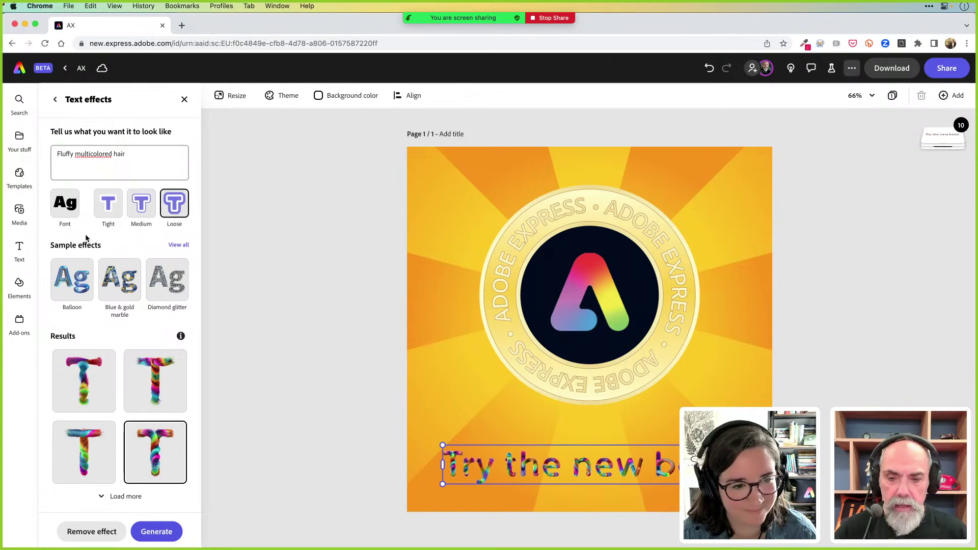
Change the headline's text-effect base font to Acumin Pro
{"action": "left_click", "coordinate": [61, 204]}
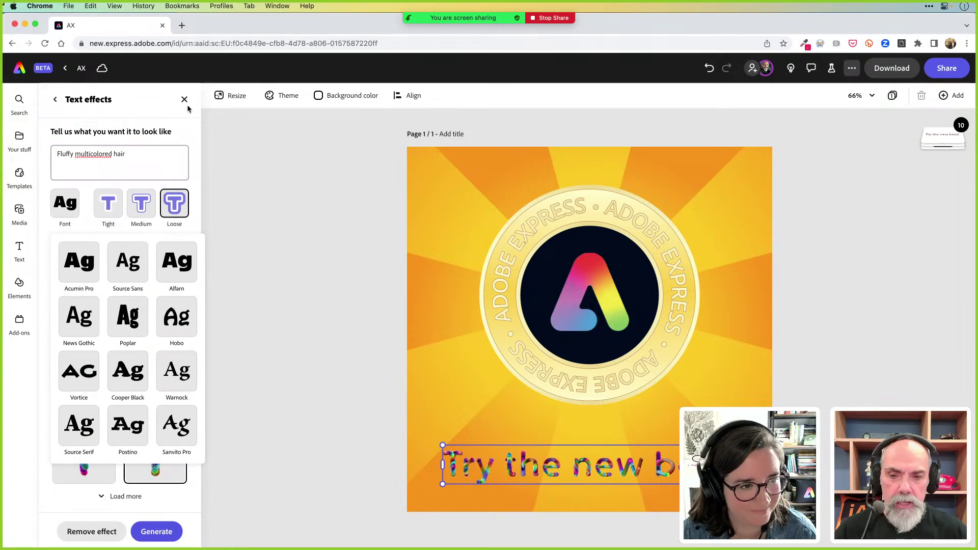
{"action": "left_click", "coordinate": [182, 126]}
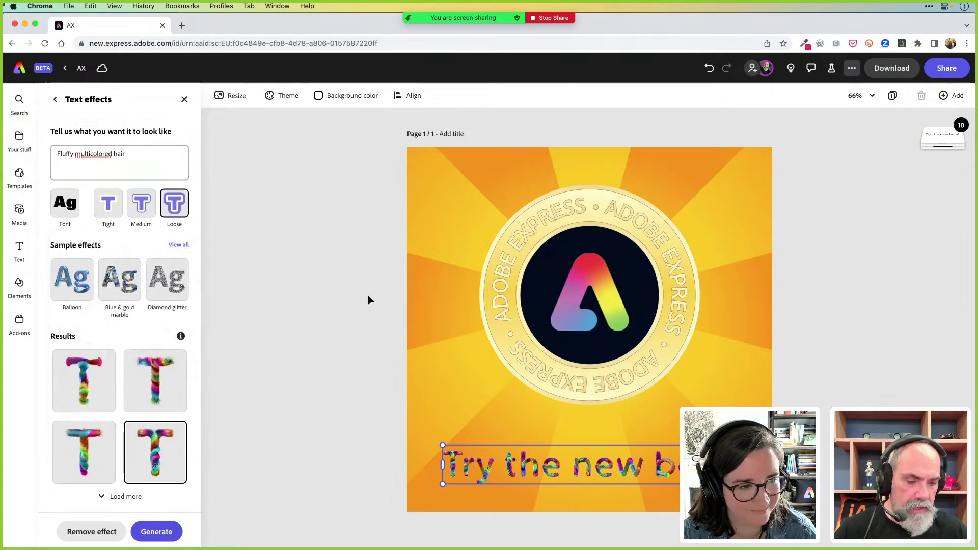
{"action": "left_click", "coordinate": [76, 203]}
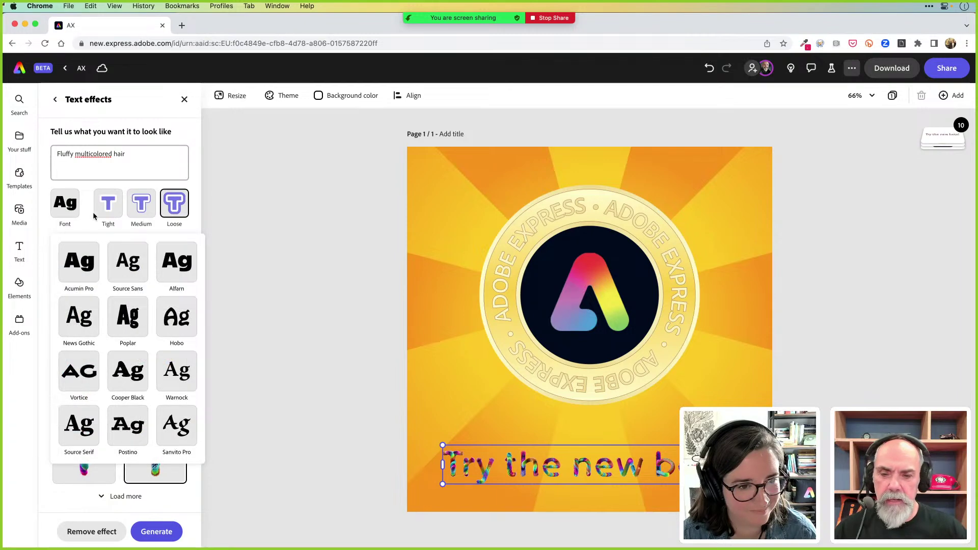
{"action": "left_click", "coordinate": [85, 268]}
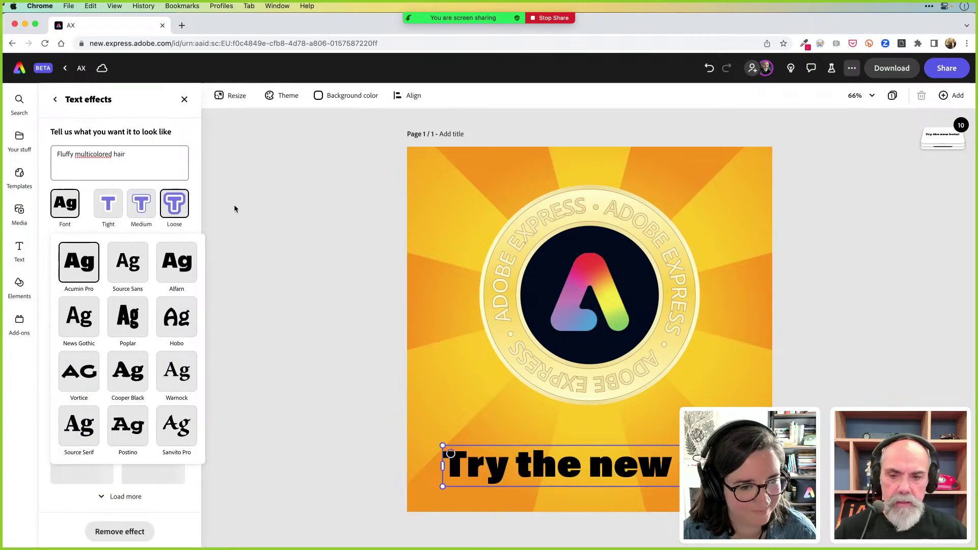
{"action": "left_click", "coordinate": [604, 476]}
Move the headline lower and left, and apply the fourth fluffy multicoloured result
{"action": "left_click_drag", "start_coordinate": [606, 476], "coordinate": [581, 481]}
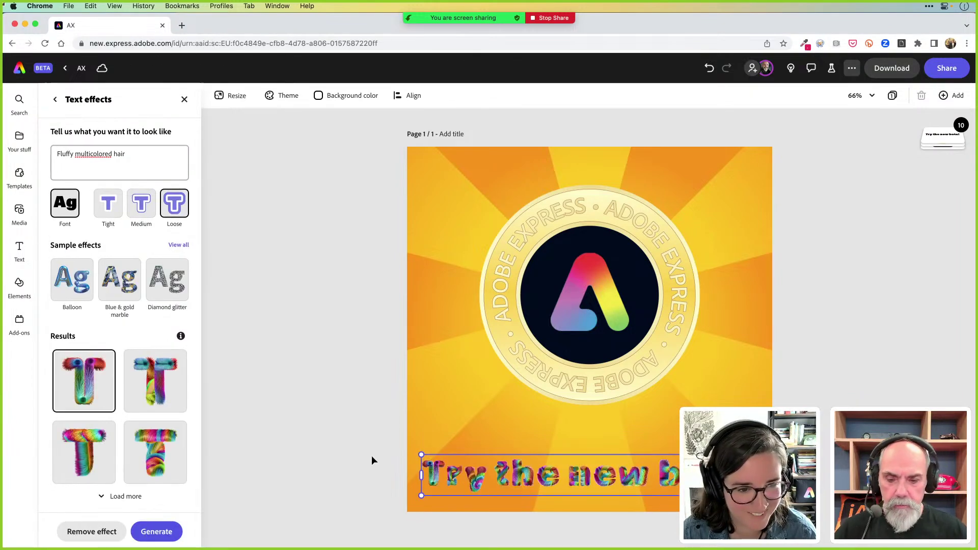
{"action": "left_click", "coordinate": [158, 447]}
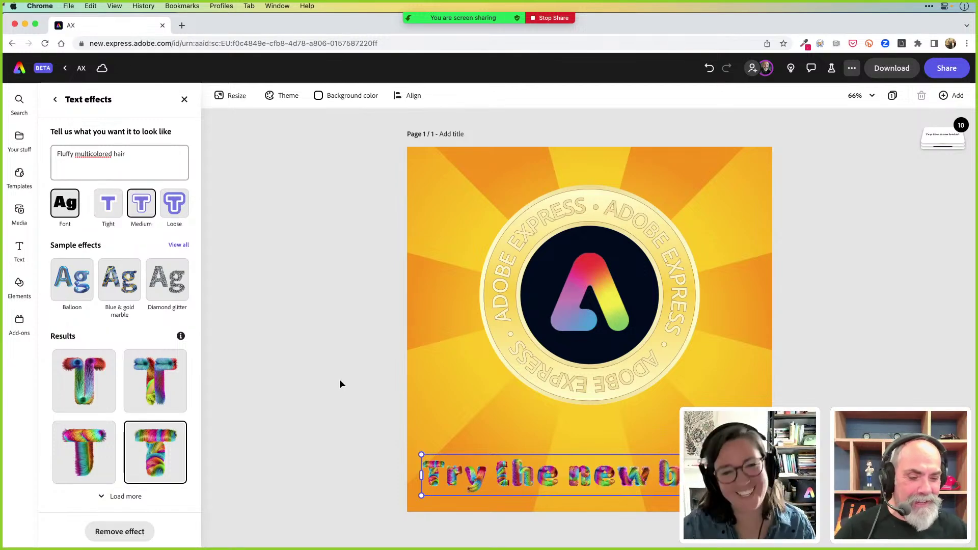
{"action": "left_click", "coordinate": [356, 410]}
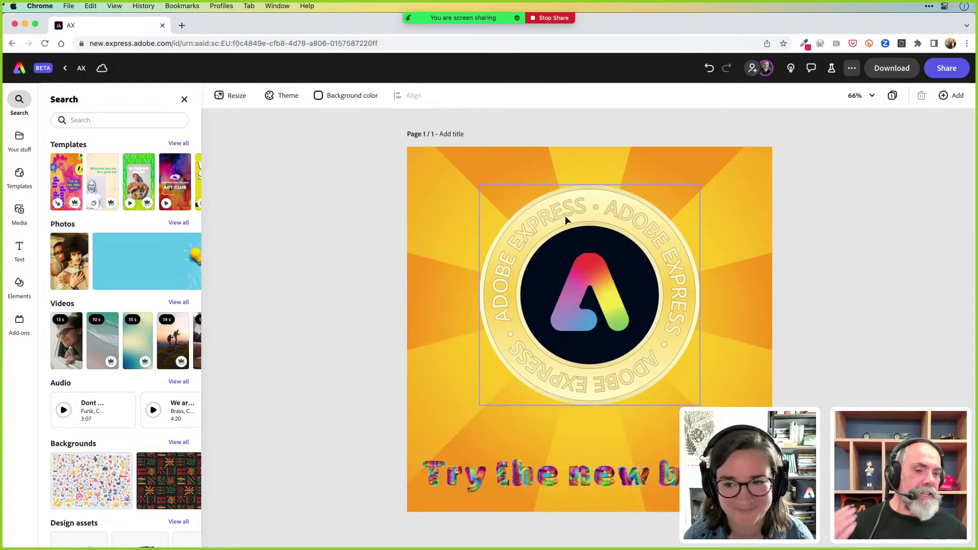
Select the coin badge, undo an accidental move, and bring up its Animation options
{"action": "left_click", "coordinate": [605, 193]}
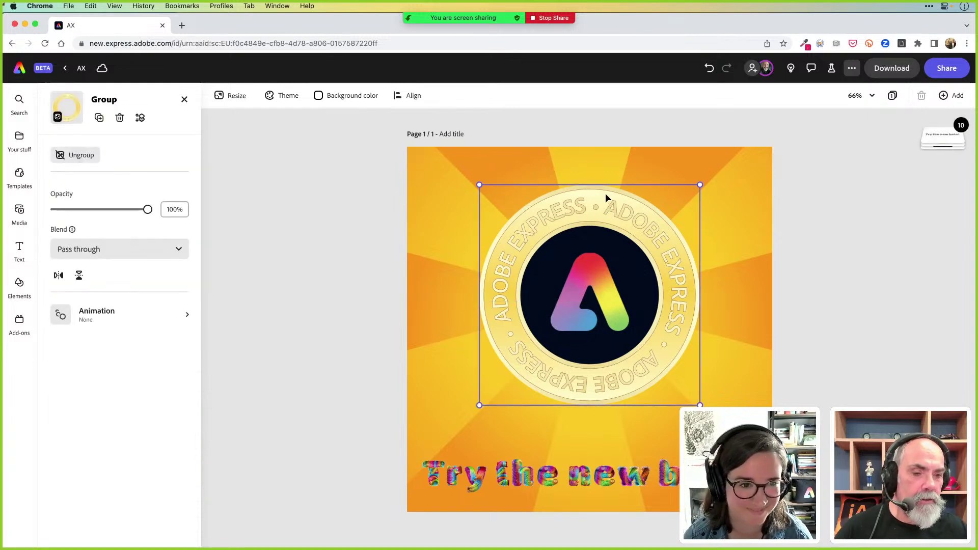
{"action": "left_click_drag", "start_coordinate": [605, 194], "coordinate": [632, 198]}
{"action": "key", "text": "super+z"}
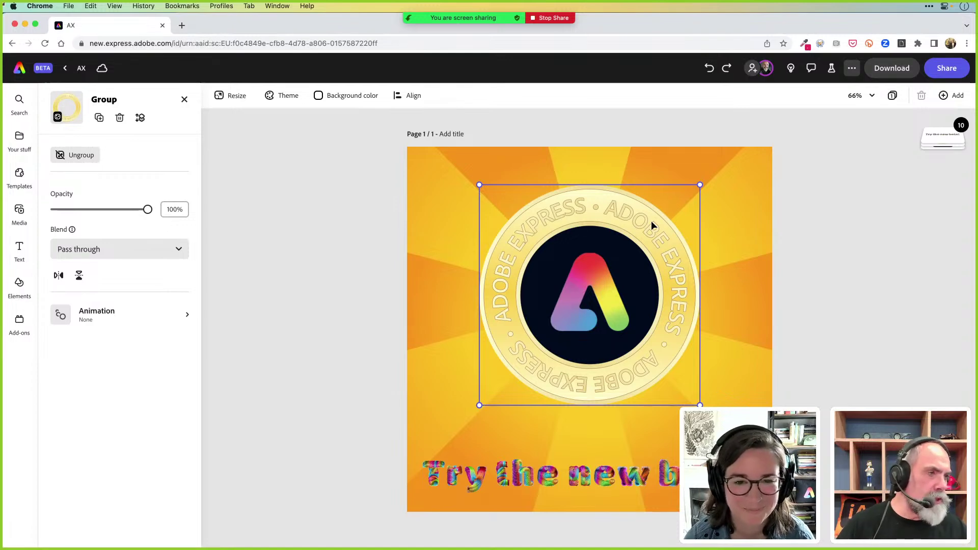
{"action": "left_click", "coordinate": [63, 317]}
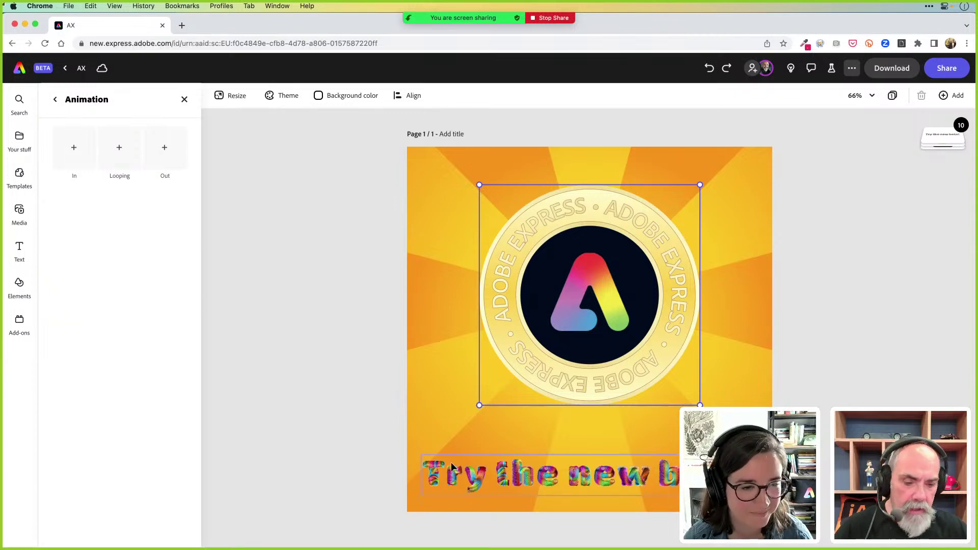
Give the headline a Bungee entrance bouncing upward, 3 bounces, 1.66 s duration
{"action": "left_click", "coordinate": [508, 476]}
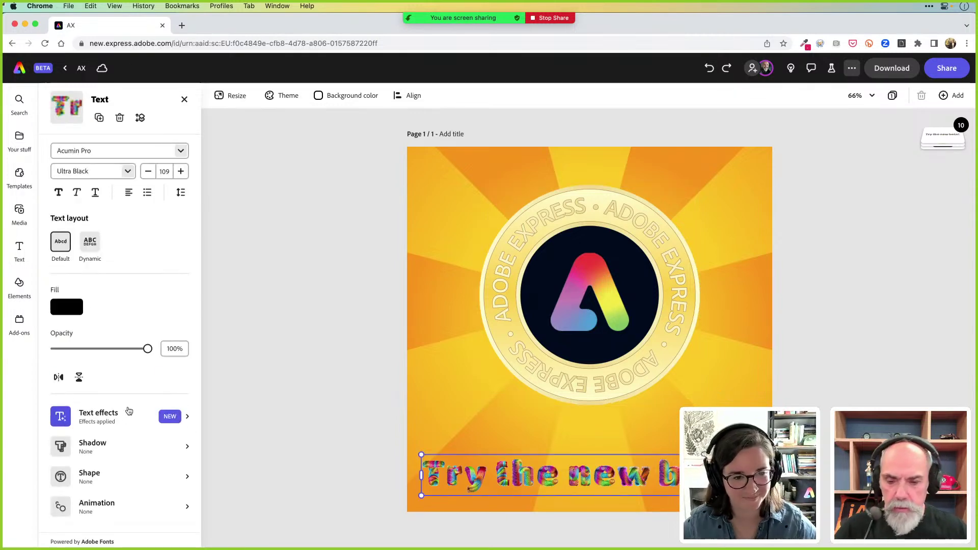
{"action": "left_click", "coordinate": [115, 505]}
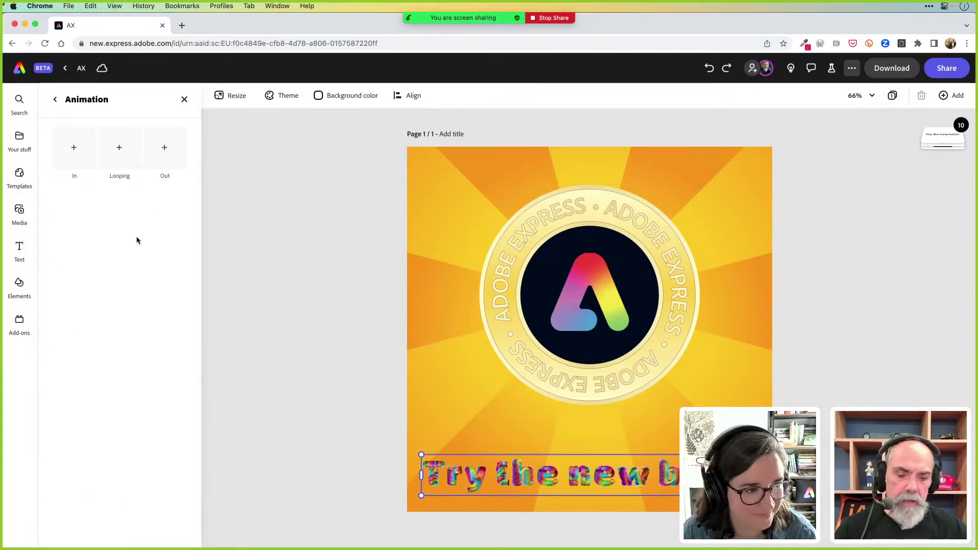
{"action": "left_click", "coordinate": [76, 149]}
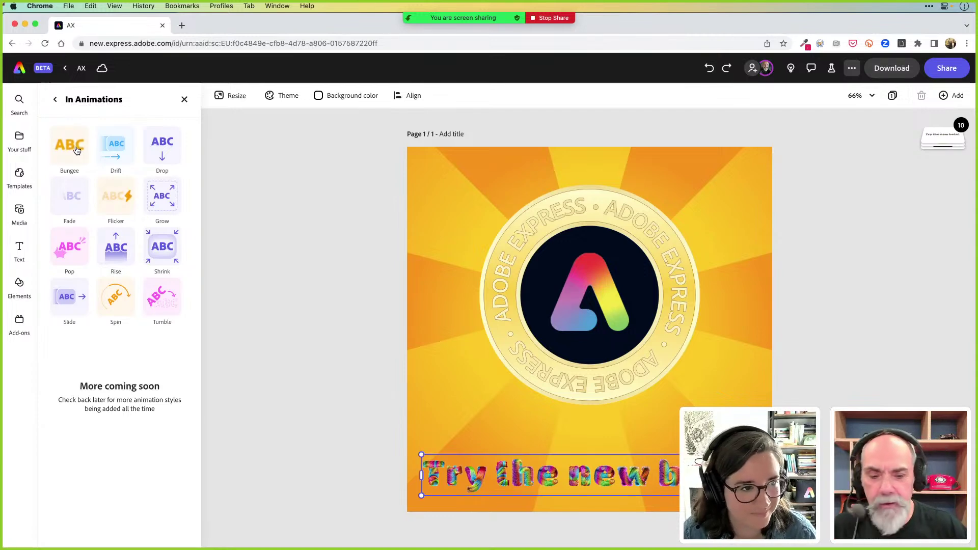
{"action": "left_click", "coordinate": [76, 150]}
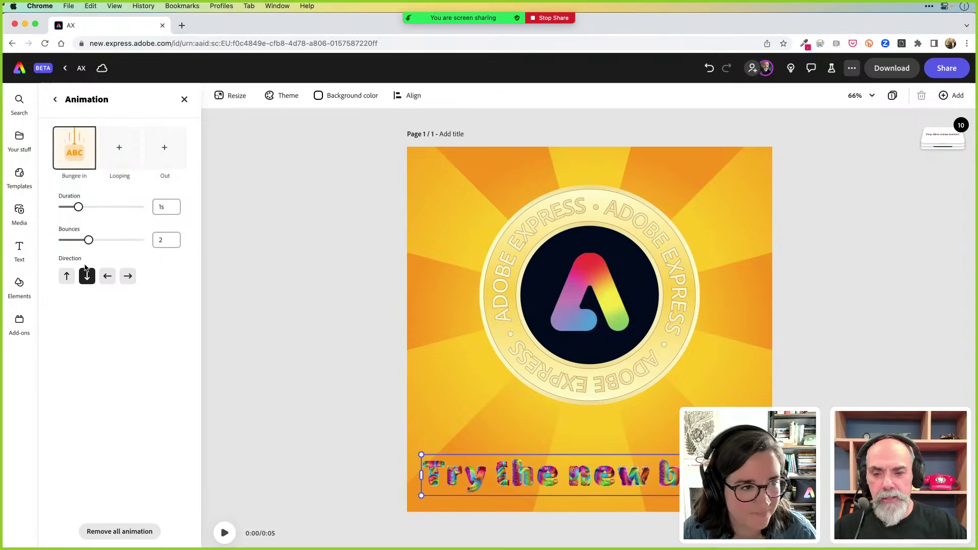
{"action": "left_click", "coordinate": [69, 276]}
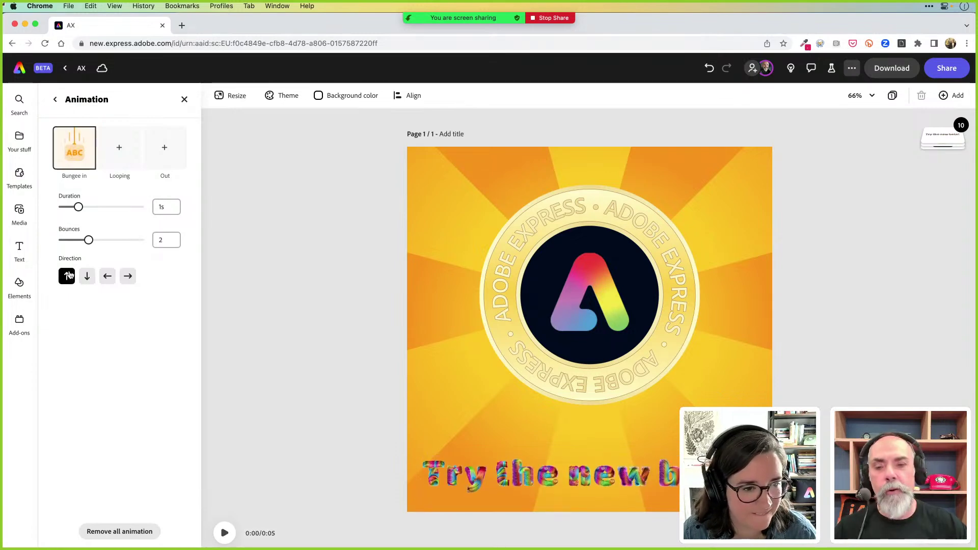
{"action": "left_click_drag", "start_coordinate": [89, 241], "coordinate": [105, 243]}
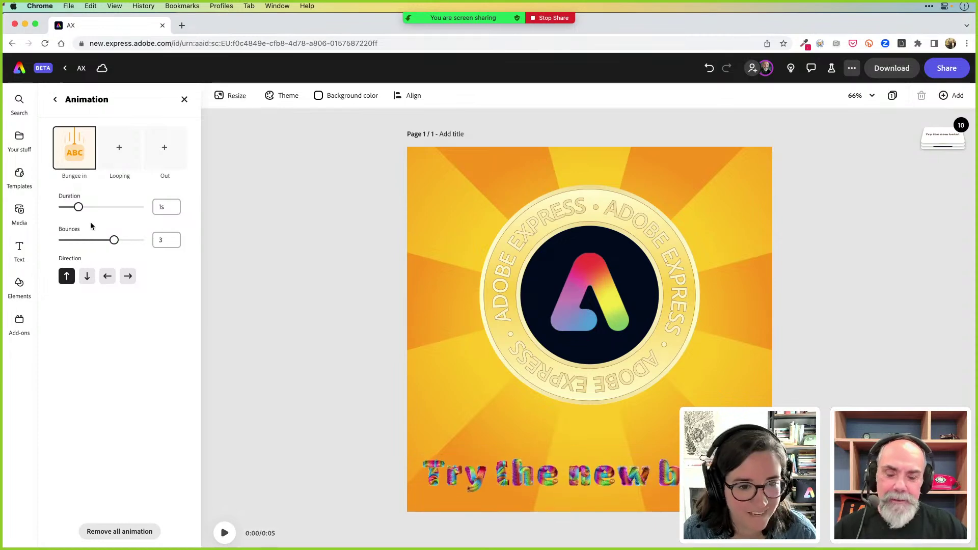
{"action": "left_click_drag", "start_coordinate": [79, 209], "coordinate": [91, 211]}
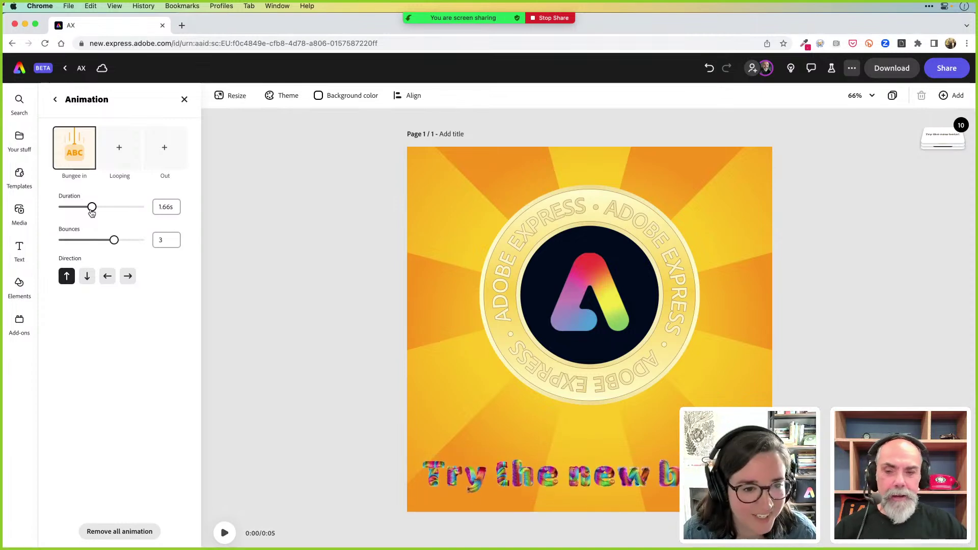
{"action": "left_click", "coordinate": [120, 149]}
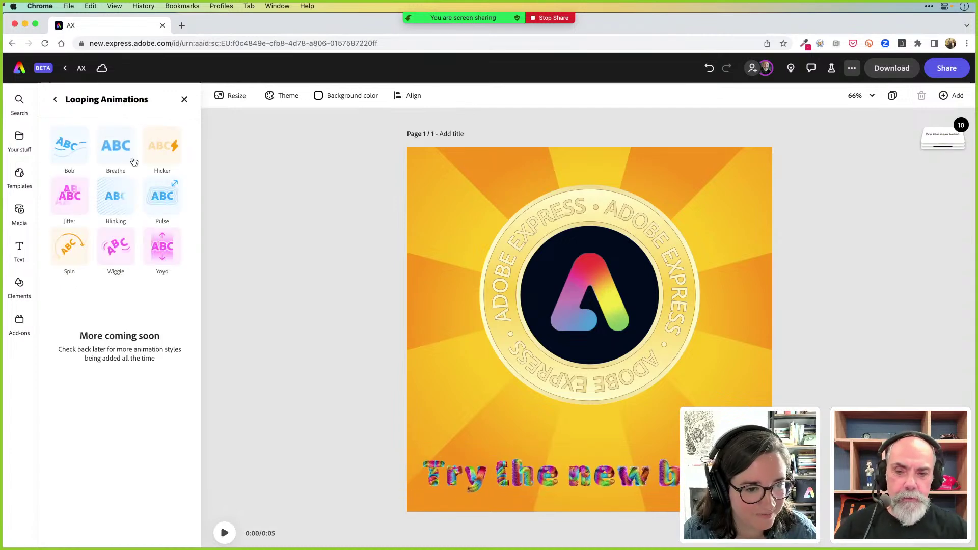
{"action": "left_click", "coordinate": [55, 99]}
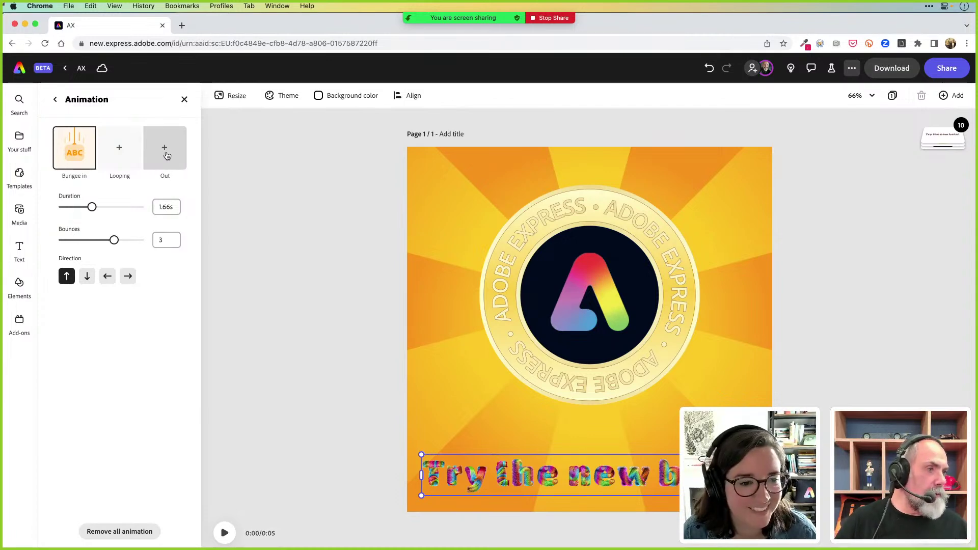
{"action": "left_click", "coordinate": [500, 261]}
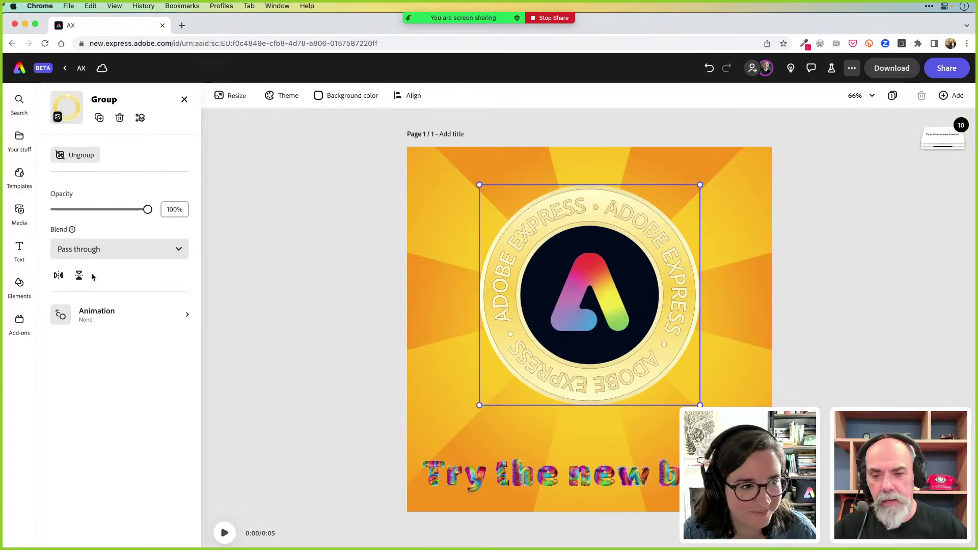
Give the coin badge a looping Spin animation with Energetic personality at intensity 15
{"action": "left_click", "coordinate": [99, 317]}
{"action": "left_click", "coordinate": [122, 153]}
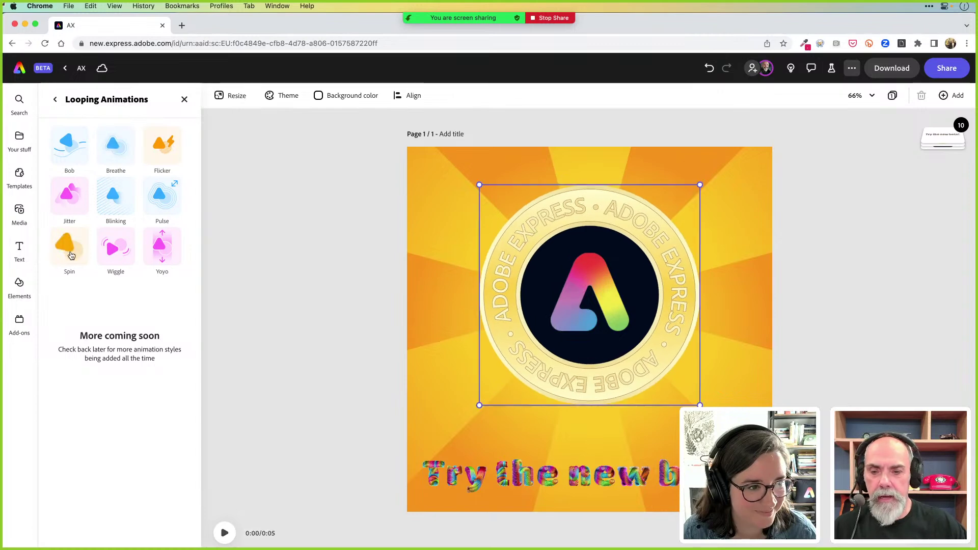
{"action": "left_click", "coordinate": [70, 252]}
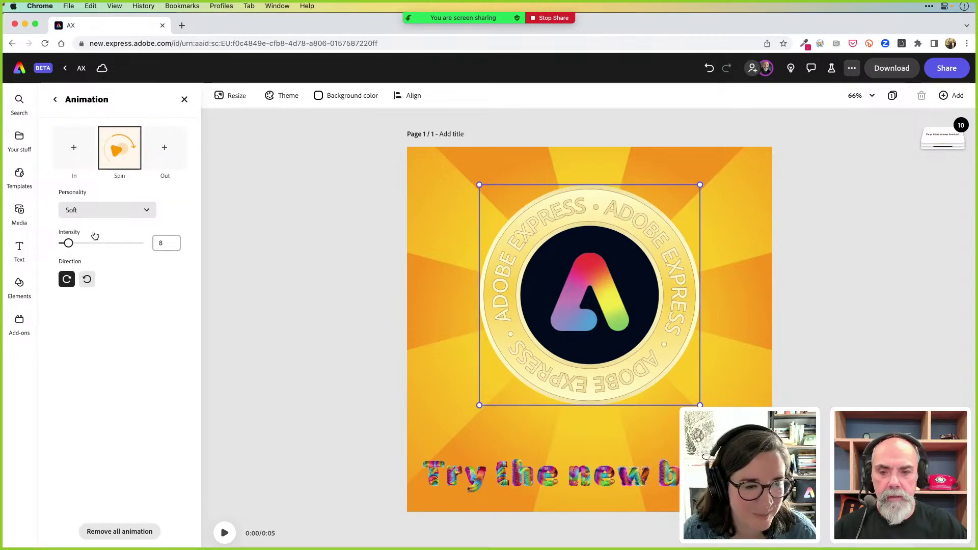
{"action": "left_click", "coordinate": [125, 214]}
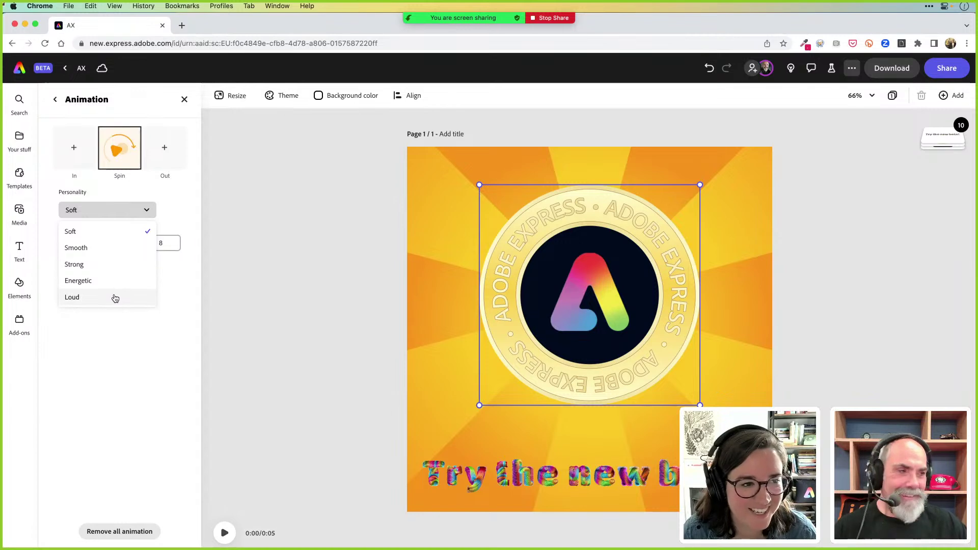
{"action": "left_click", "coordinate": [113, 281]}
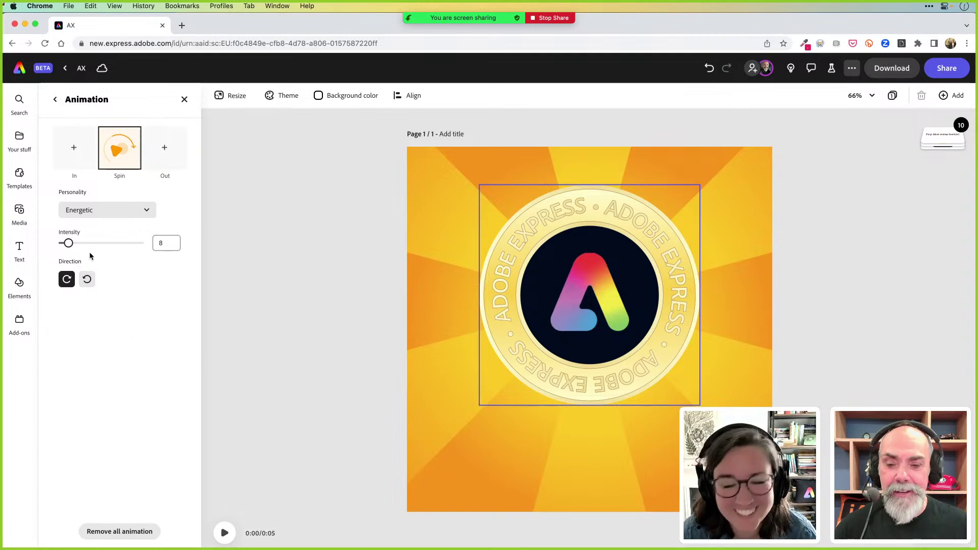
{"action": "left_click_drag", "start_coordinate": [69, 245], "coordinate": [144, 256]}
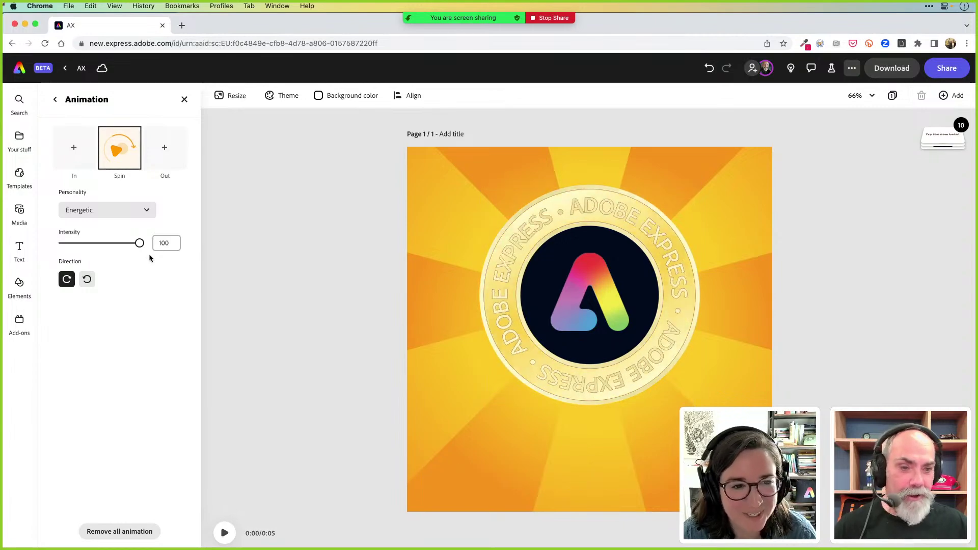
{"action": "left_click_drag", "start_coordinate": [140, 244], "coordinate": [81, 246]}
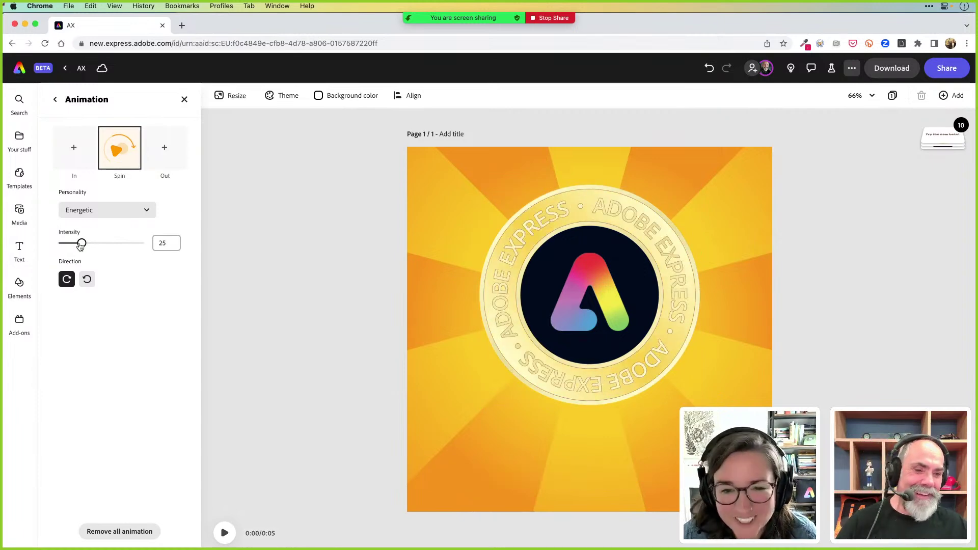
{"action": "left_click_drag", "start_coordinate": [80, 246], "coordinate": [76, 246]}
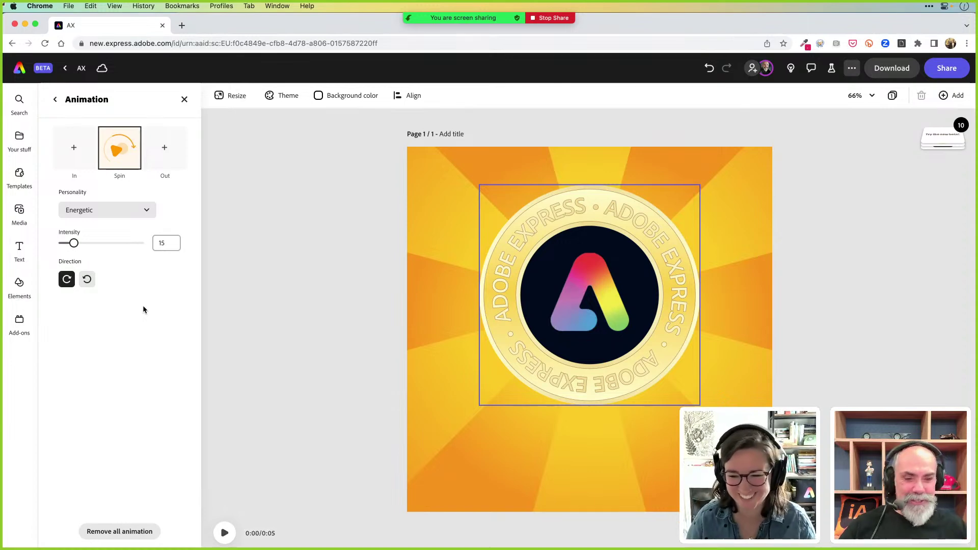
{"action": "left_click", "coordinate": [594, 272]}
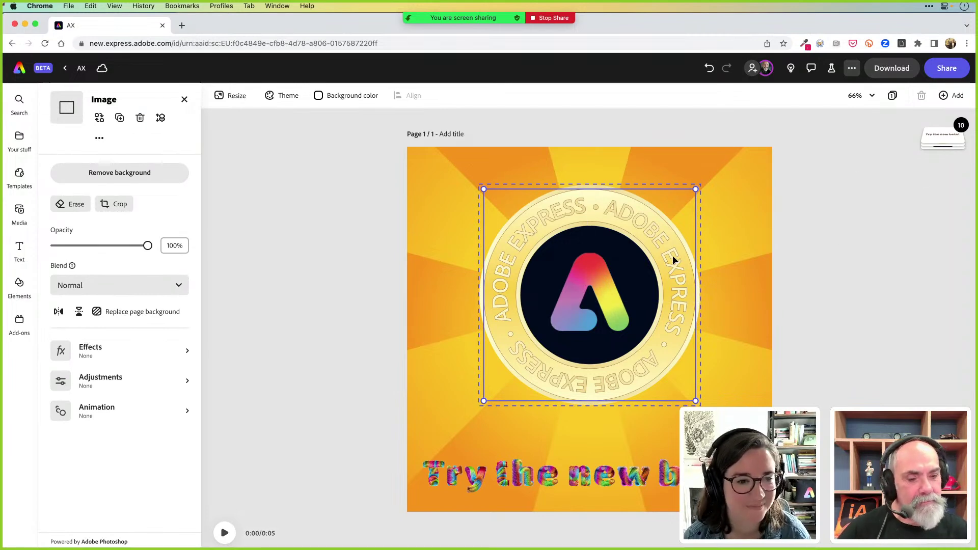
Select the logo group and apply a looping Breathe animation, Smooth personality, intensity 18
{"action": "mouse_move", "coordinate": [922, 145]}
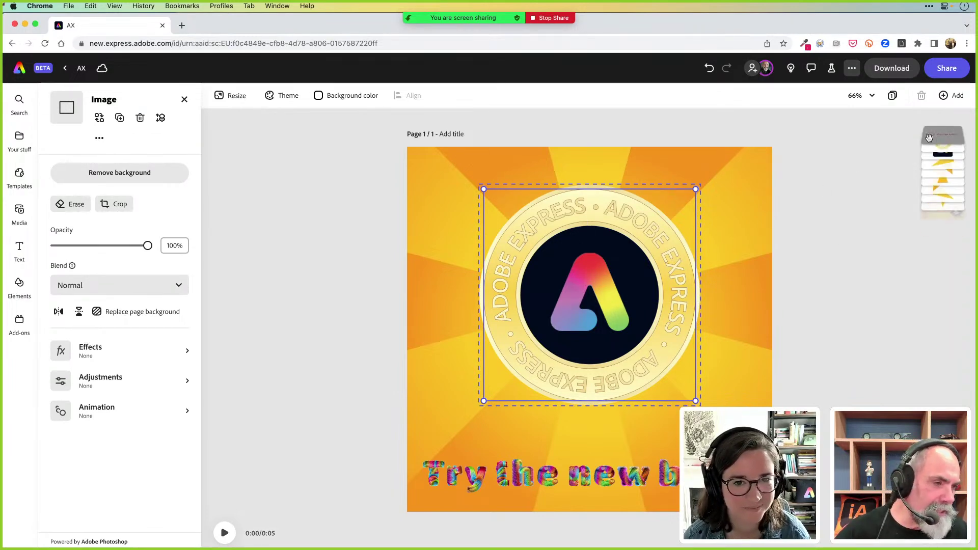
{"action": "left_click", "coordinate": [936, 174]}
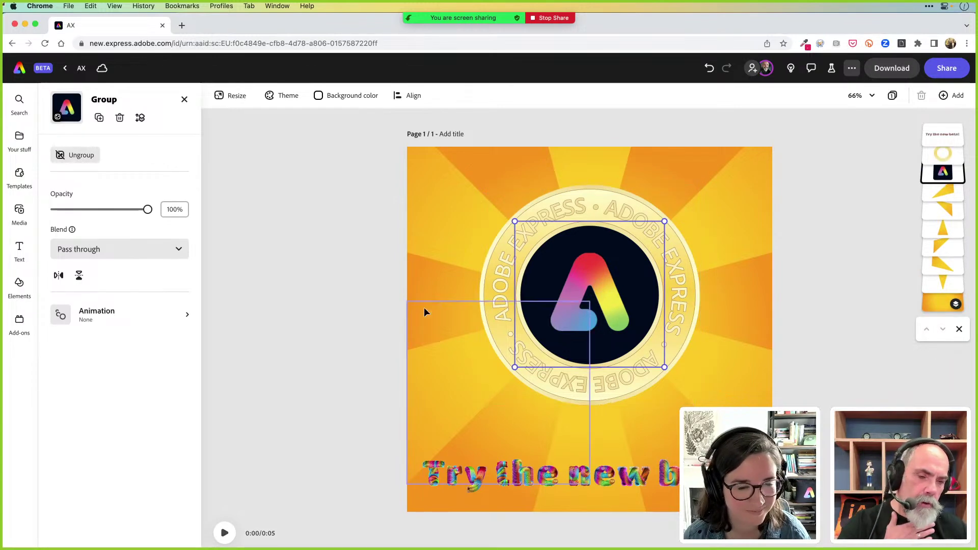
{"action": "left_click", "coordinate": [106, 312]}
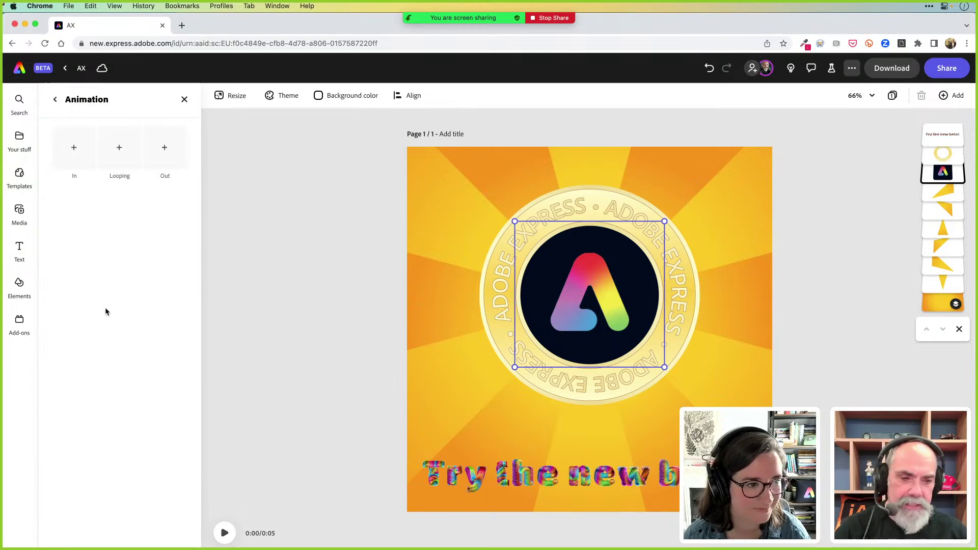
{"action": "left_click", "coordinate": [121, 147]}
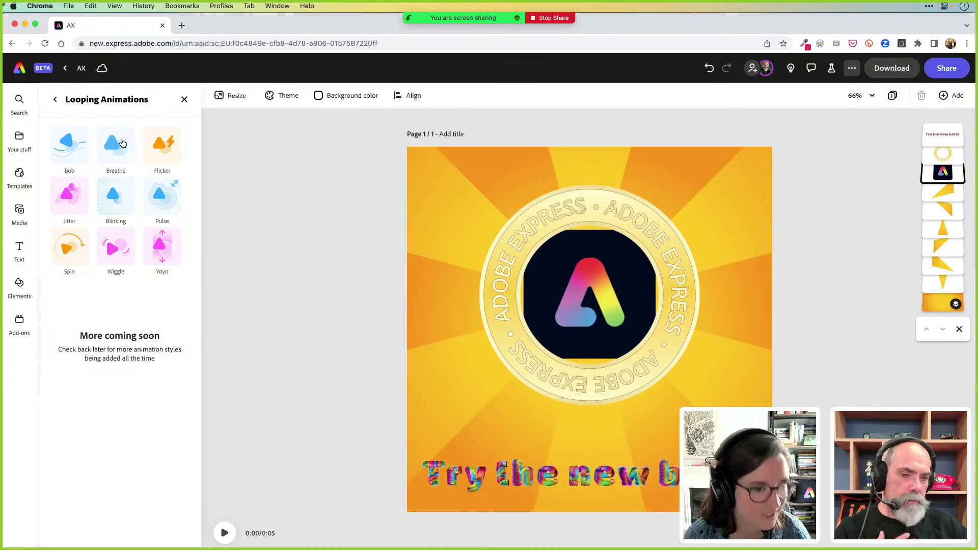
{"action": "left_click", "coordinate": [122, 143]}
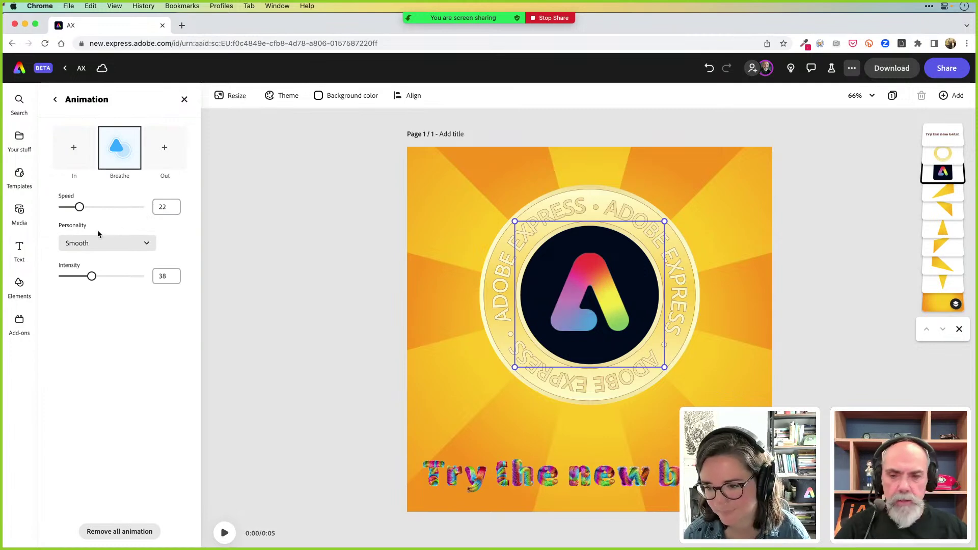
{"action": "left_click", "coordinate": [113, 242]}
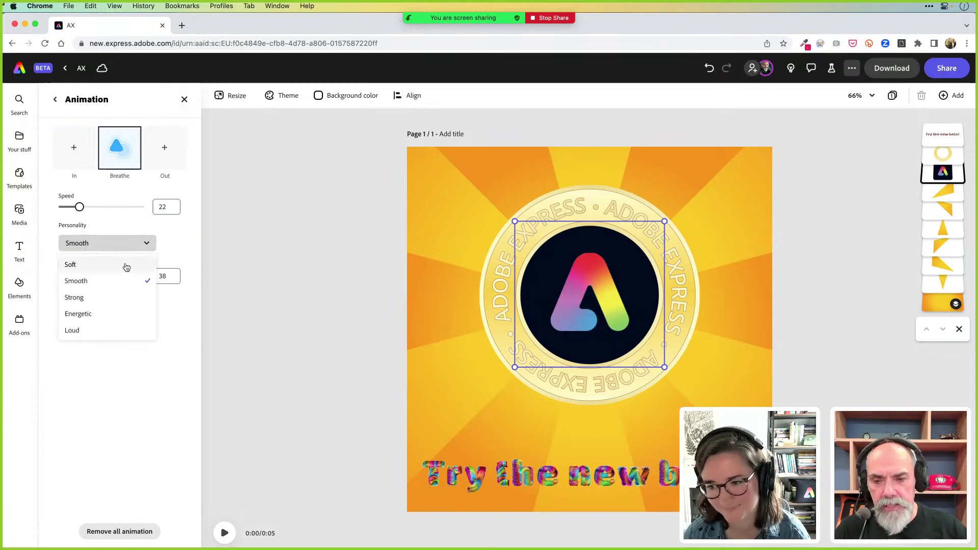
{"action": "left_click", "coordinate": [164, 232]}
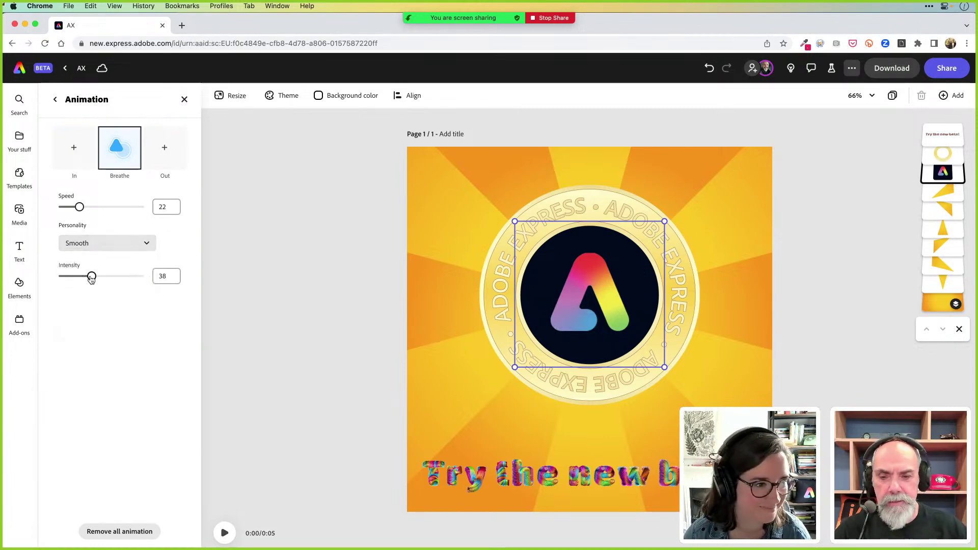
{"action": "left_click_drag", "start_coordinate": [92, 276], "coordinate": [74, 280]}
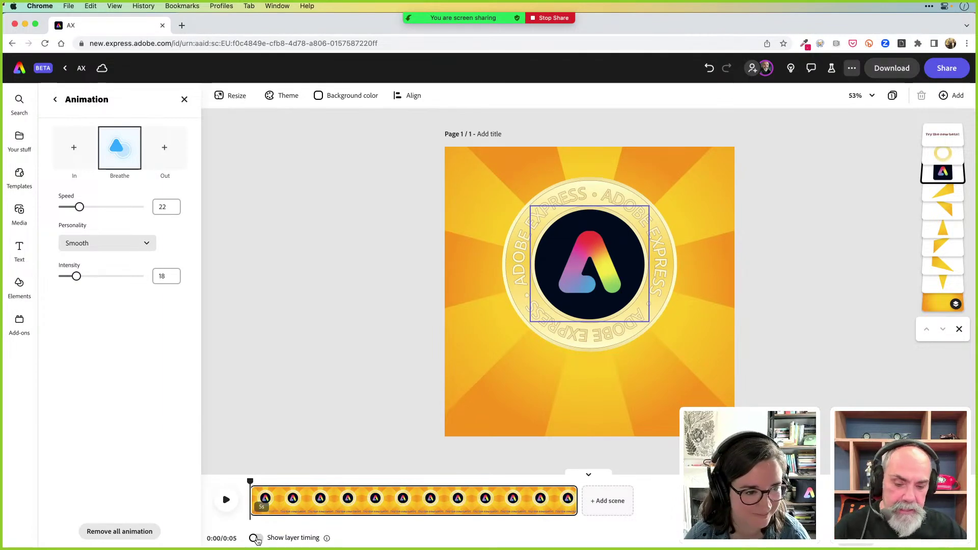
Show layer timing, trim the logo's start, add a Fade in entrance, and preview playback
{"action": "left_click", "coordinate": [256, 539]}
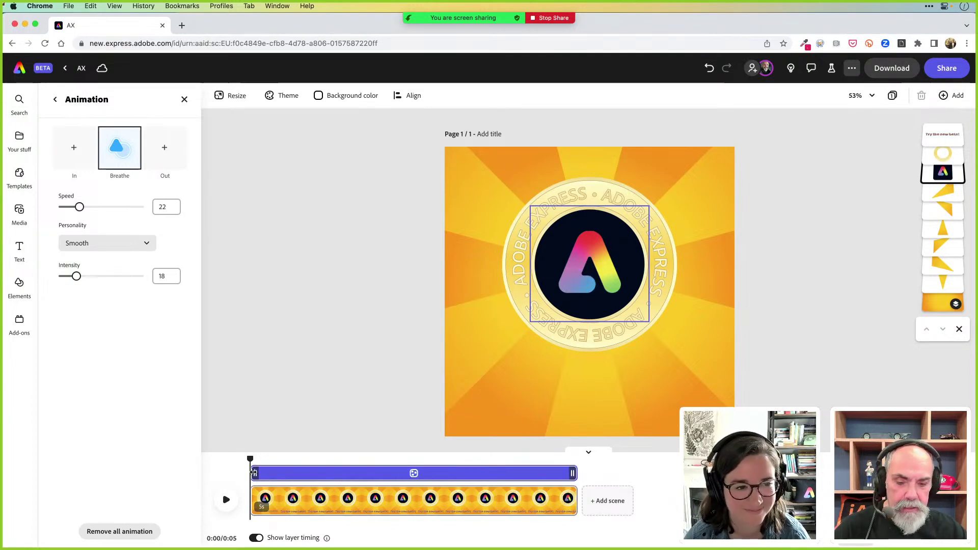
{"action": "left_click_drag", "start_coordinate": [253, 473], "coordinate": [282, 474]}
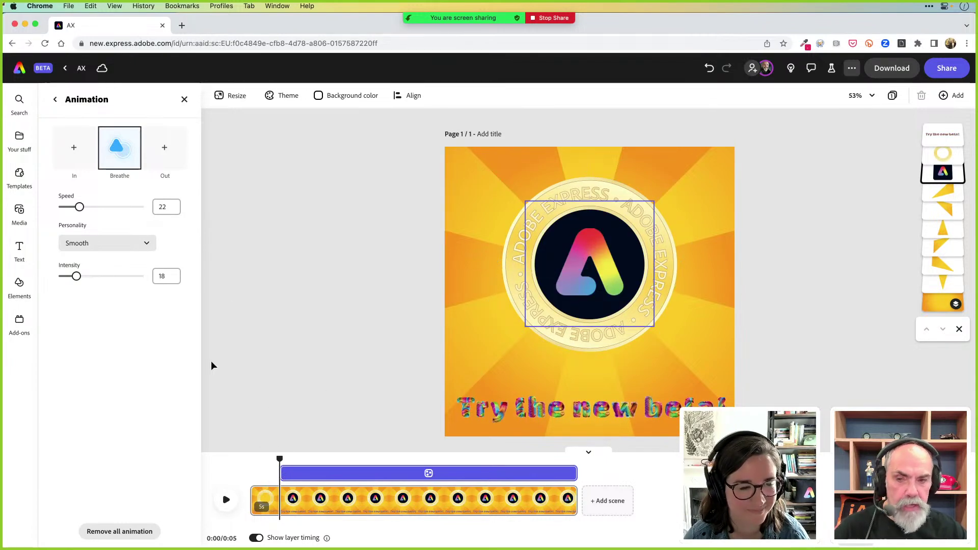
{"action": "left_click", "coordinate": [73, 148]}
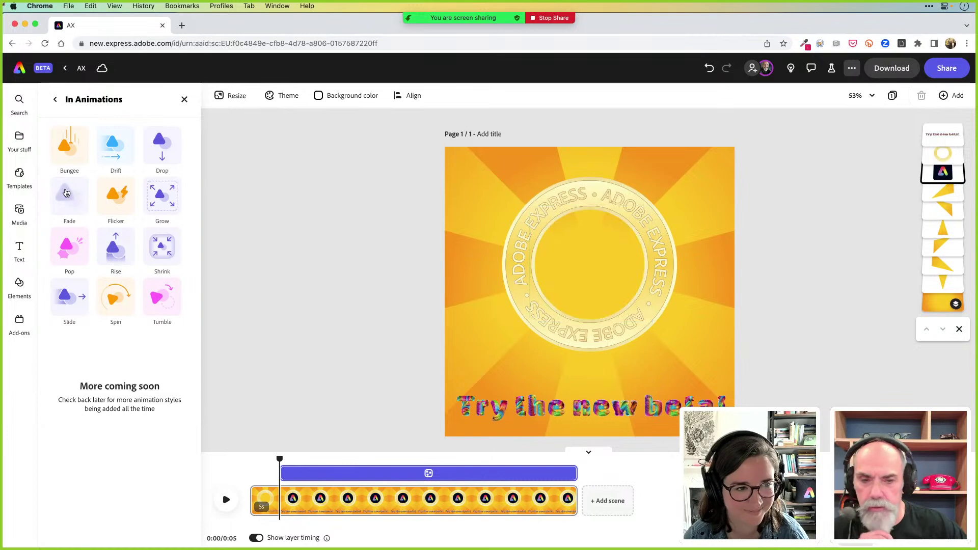
{"action": "left_click", "coordinate": [67, 195]}
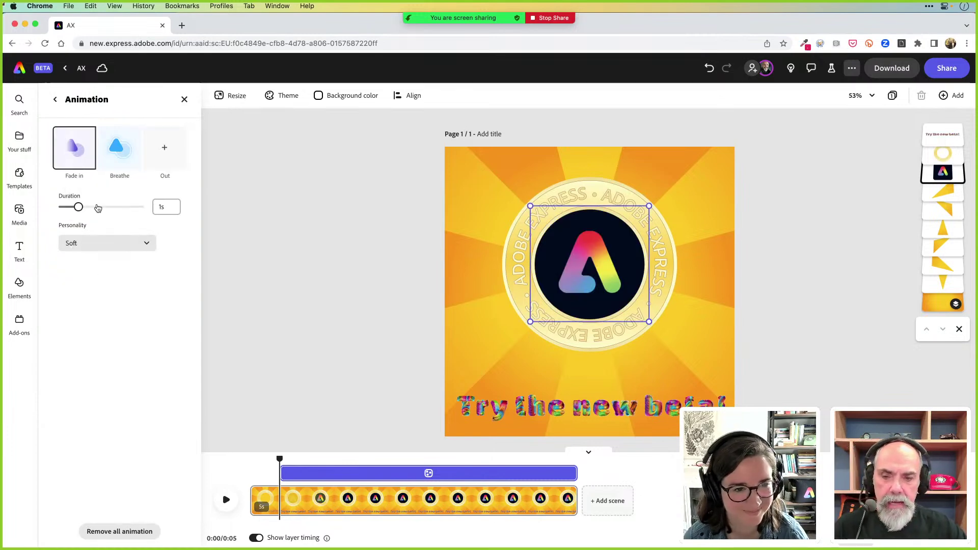
{"action": "mouse_move", "coordinate": [283, 471]}
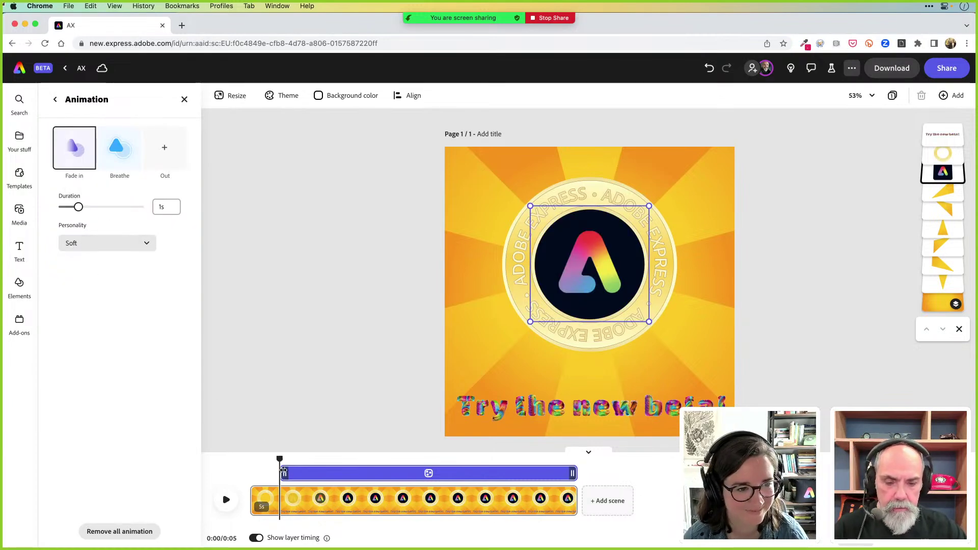
{"action": "left_click_drag", "start_coordinate": [288, 474], "coordinate": [249, 459]}
{"action": "left_click", "coordinate": [227, 502]}
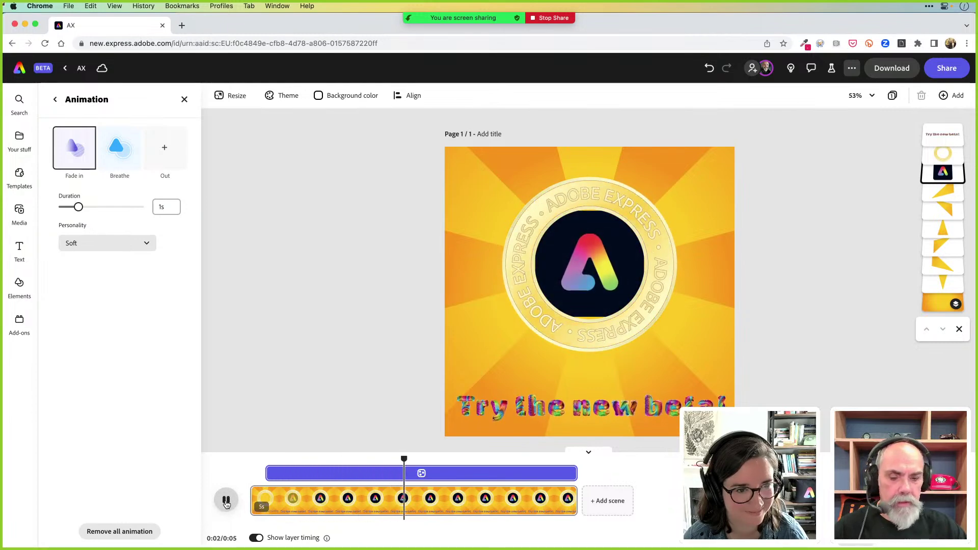
{"action": "left_click", "coordinate": [226, 502]}
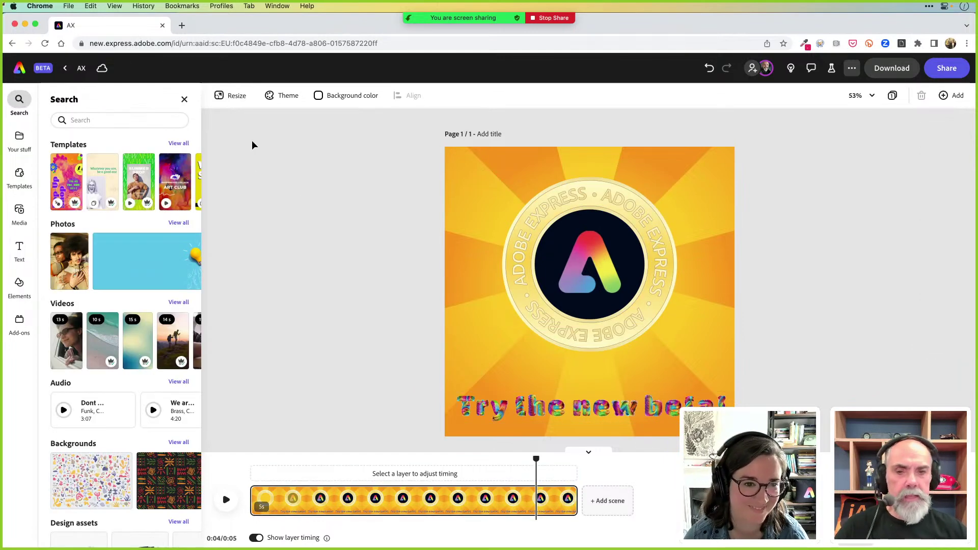
In the Resize panel, select Instagram story and YouTube thumbnail as target sizes
{"action": "left_click", "coordinate": [240, 98]}
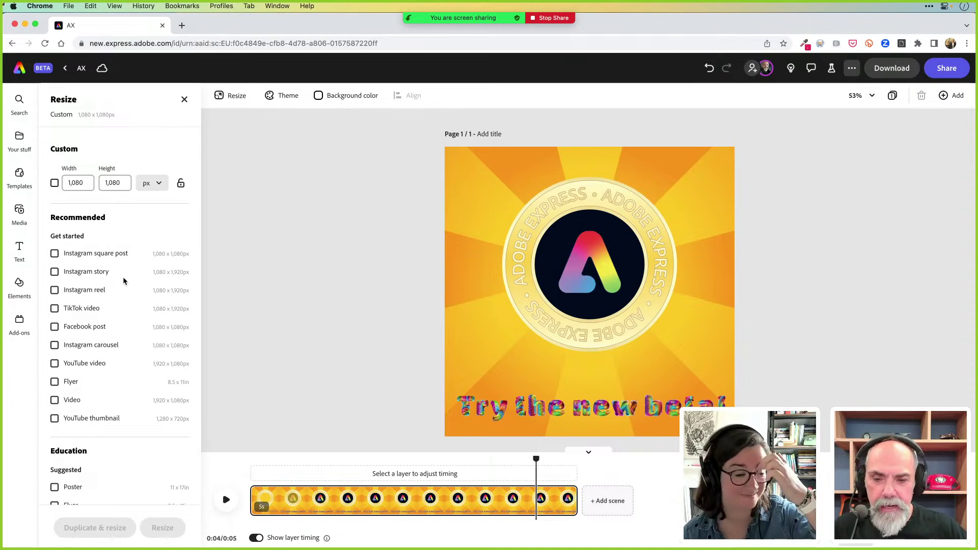
{"action": "left_click", "coordinate": [55, 273]}
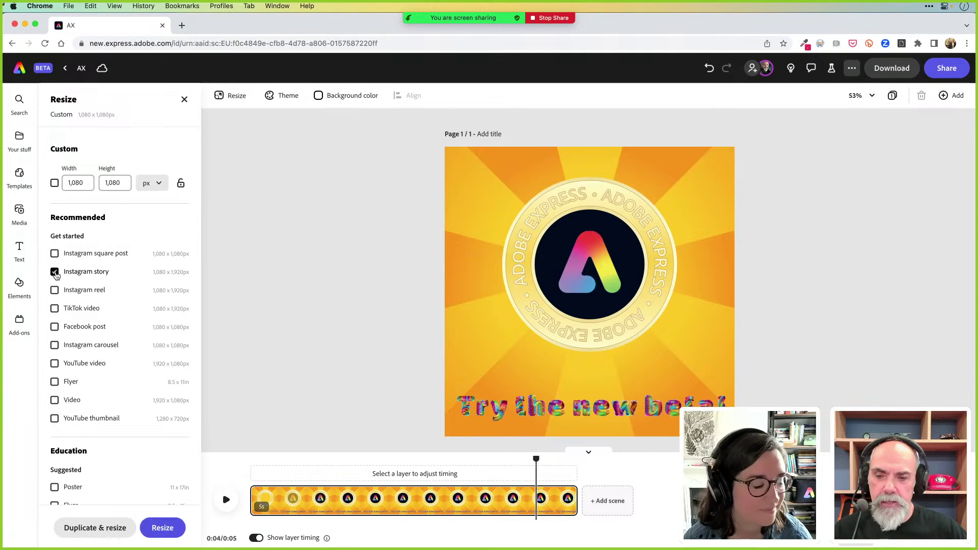
{"action": "scroll", "coordinate": [129, 287], "scroll_direction": "down", "scroll_amount": 3}
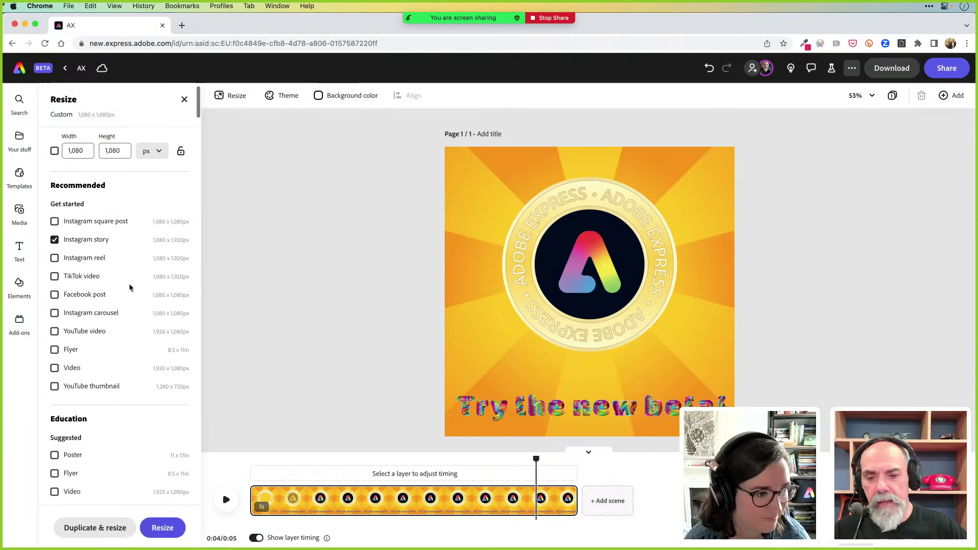
{"action": "scroll", "coordinate": [129, 287], "scroll_direction": "down", "scroll_amount": 2}
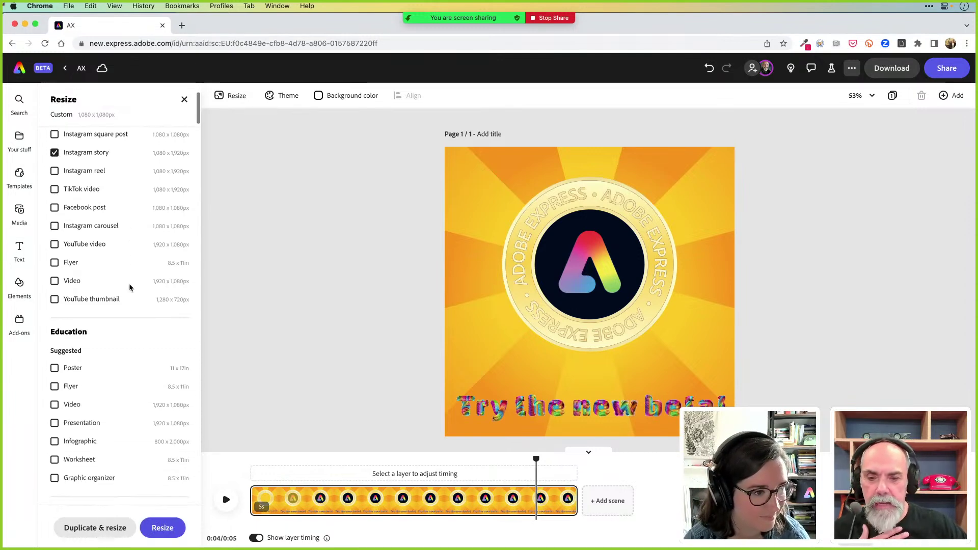
{"action": "scroll", "coordinate": [129, 287], "scroll_direction": "down", "scroll_amount": 2}
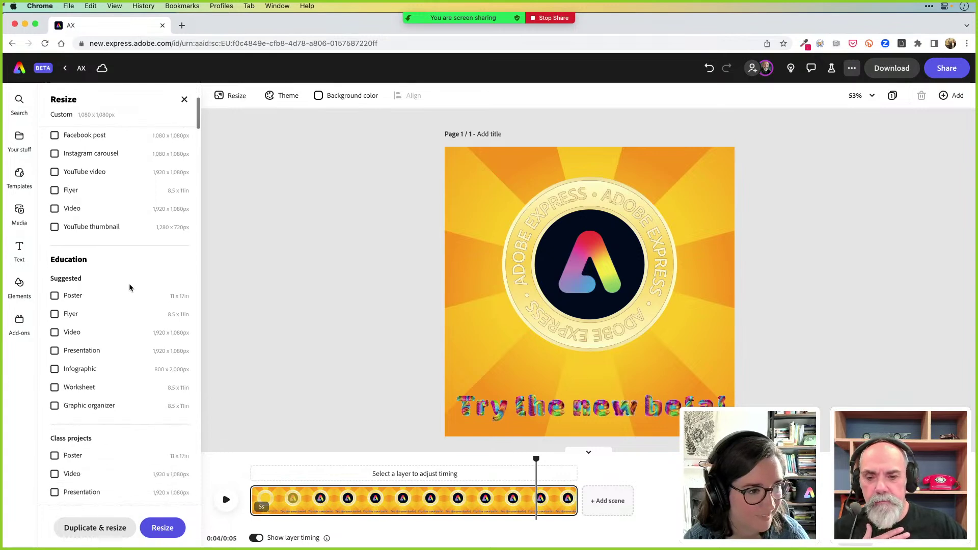
{"action": "scroll", "coordinate": [129, 287], "scroll_direction": "up", "scroll_amount": 1}
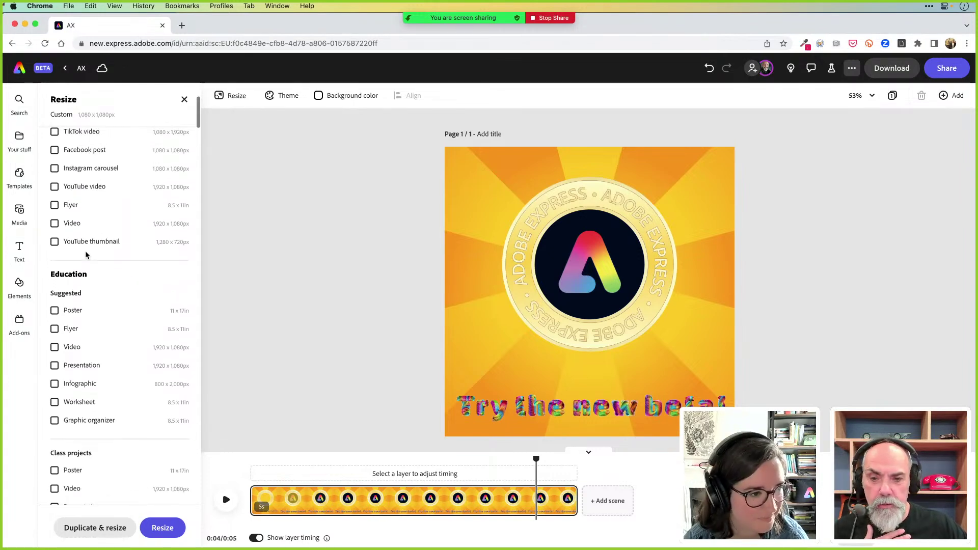
{"action": "left_click", "coordinate": [54, 243]}
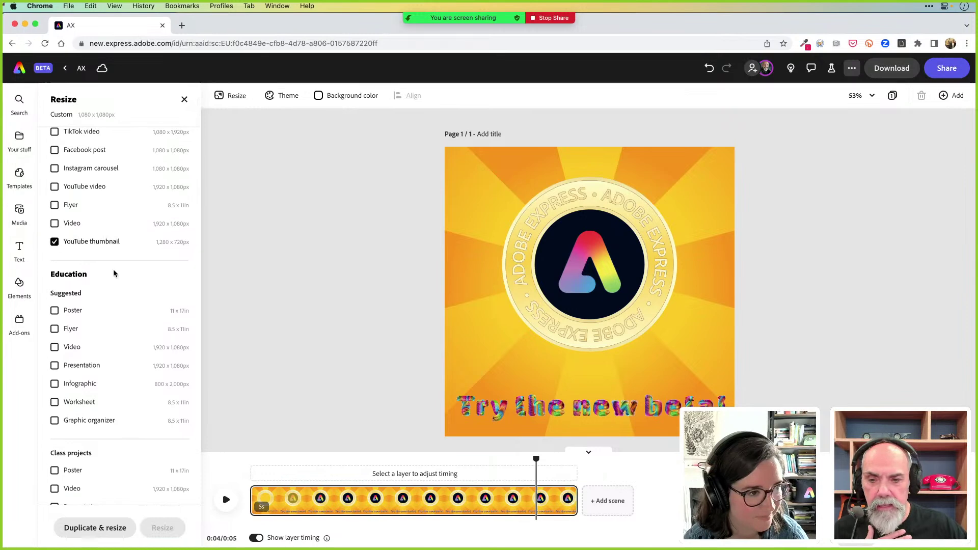
Find the Twitter section in the preset list and tick Twitter post (1,200 × 675 px)
{"action": "scroll", "coordinate": [137, 308], "scroll_direction": "down", "scroll_amount": 2}
{"action": "scroll", "coordinate": [137, 311], "scroll_direction": "down", "scroll_amount": 2}
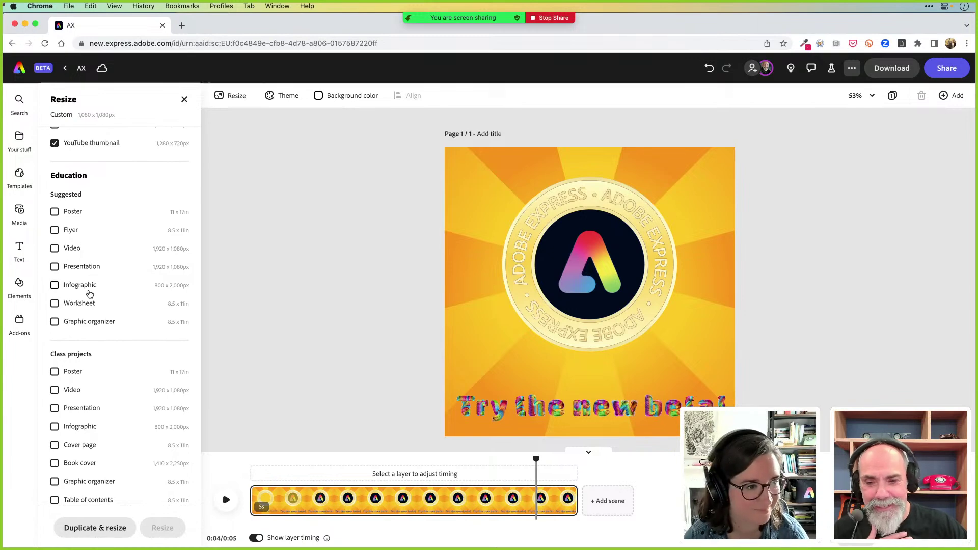
{"action": "scroll", "coordinate": [124, 324], "scroll_direction": "down", "scroll_amount": 1}
{"action": "scroll", "coordinate": [124, 324], "scroll_direction": "down", "scroll_amount": 5}
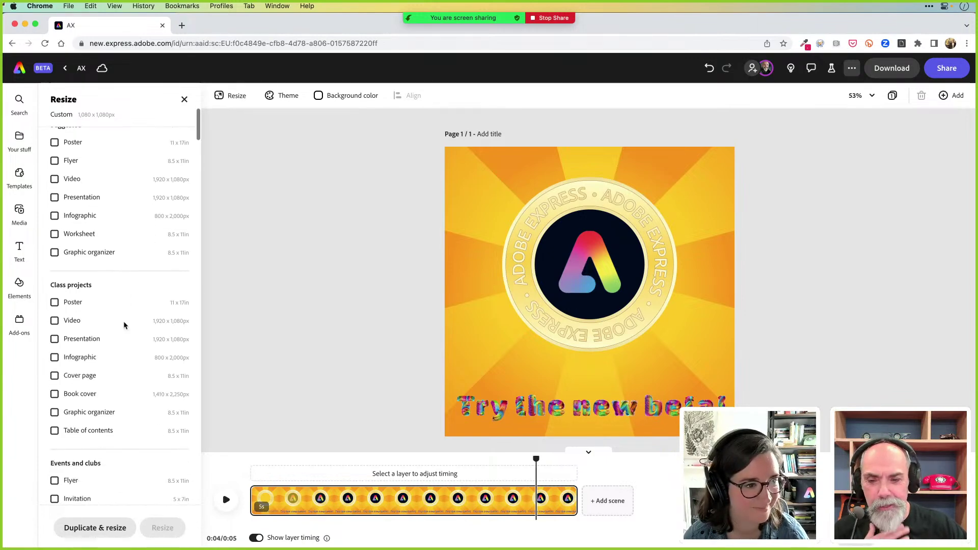
{"action": "scroll", "coordinate": [124, 324], "scroll_direction": "up", "scroll_amount": 1}
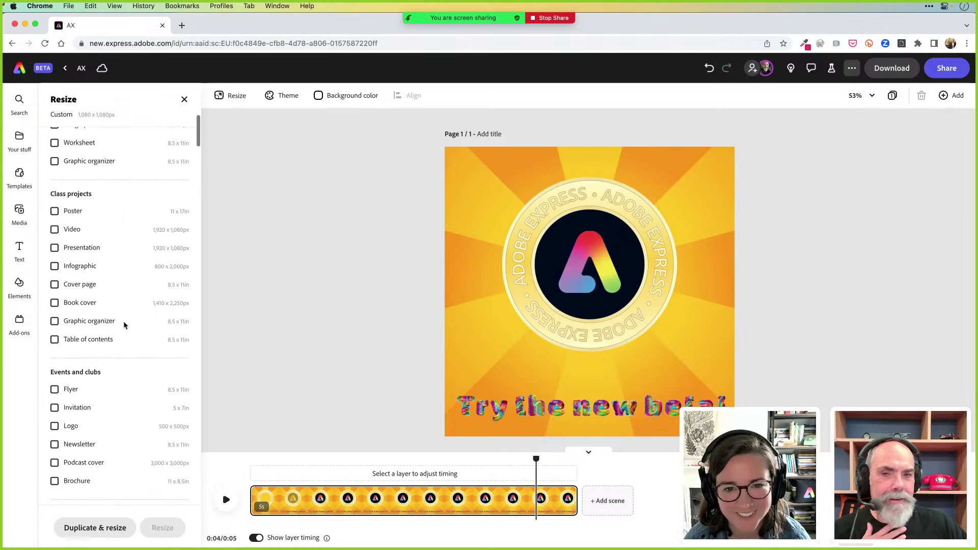
{"action": "scroll", "coordinate": [123, 324], "scroll_direction": "up", "scroll_amount": 4}
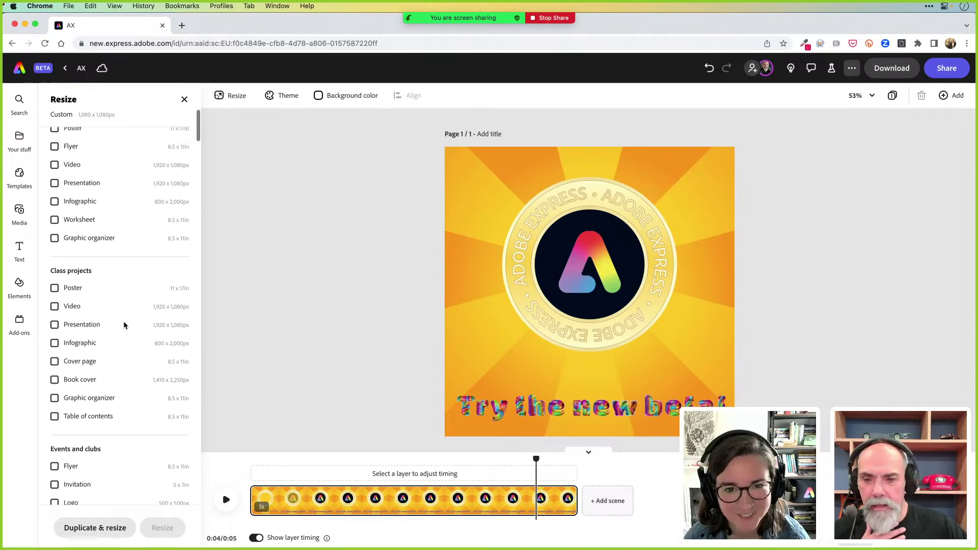
{"action": "scroll", "coordinate": [124, 325], "scroll_direction": "down", "scroll_amount": 11}
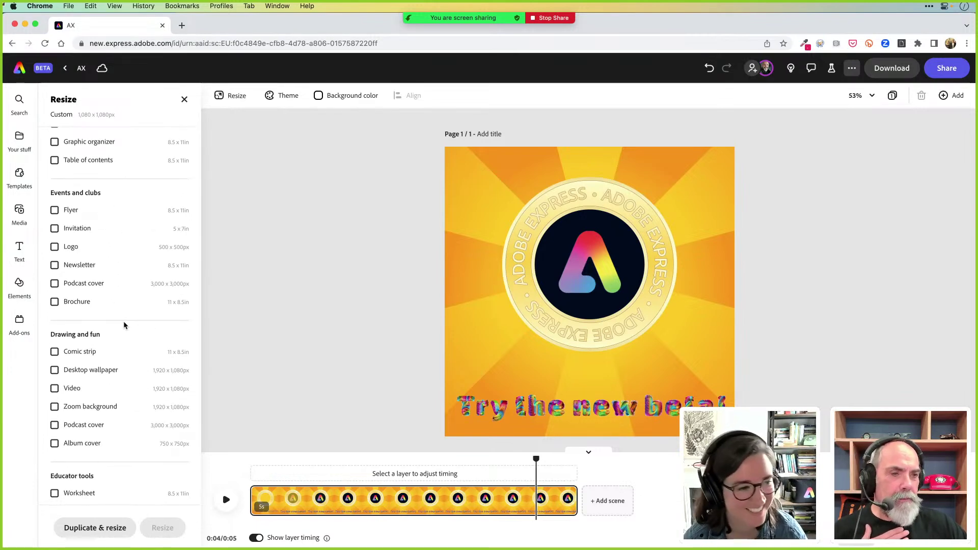
{"action": "scroll", "coordinate": [124, 322], "scroll_direction": "down", "scroll_amount": 2}
{"action": "scroll", "coordinate": [124, 325], "scroll_direction": "down", "scroll_amount": 4}
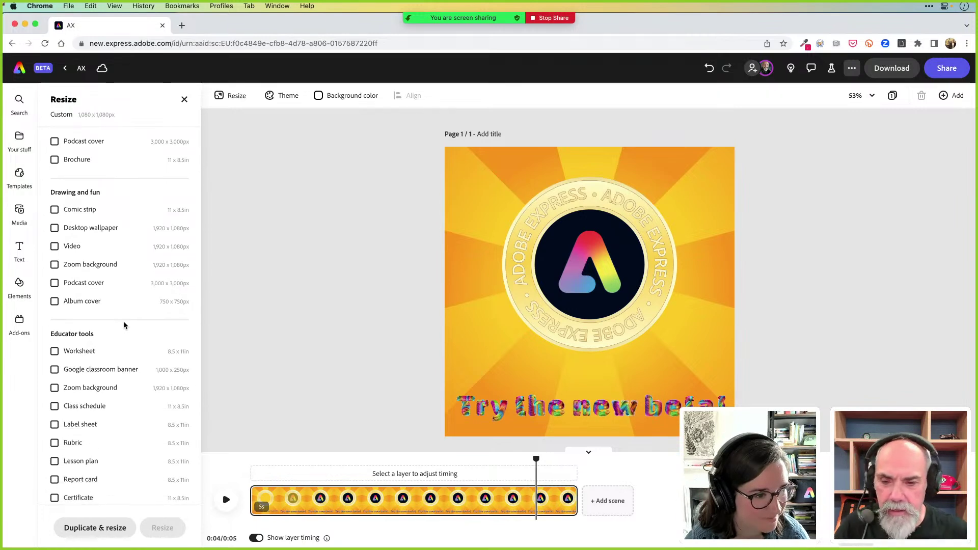
{"action": "scroll", "coordinate": [123, 325], "scroll_direction": "down", "scroll_amount": 2}
{"action": "scroll", "coordinate": [124, 326], "scroll_direction": "down", "scroll_amount": 9}
{"action": "scroll", "coordinate": [124, 325], "scroll_direction": "down", "scroll_amount": 11}
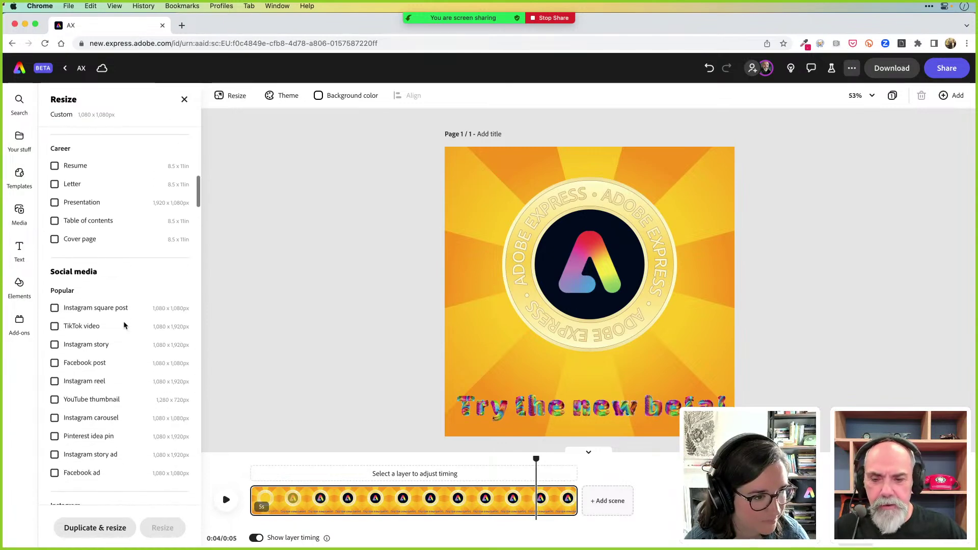
{"action": "scroll", "coordinate": [124, 324], "scroll_direction": "up", "scroll_amount": 5}
{"action": "scroll", "coordinate": [124, 324], "scroll_direction": "down", "scroll_amount": 11}
{"action": "scroll", "coordinate": [124, 321], "scroll_direction": "up", "scroll_amount": 1}
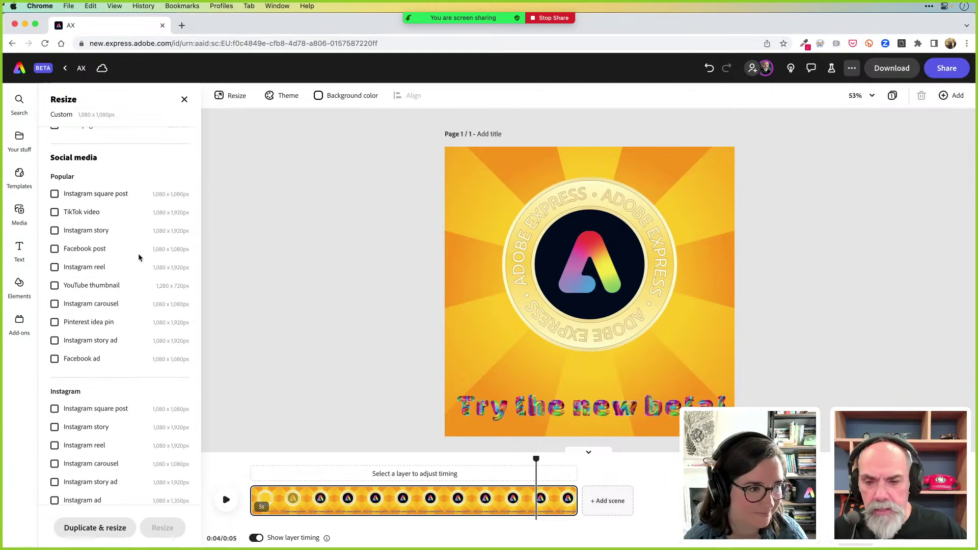
{"action": "scroll", "coordinate": [146, 274], "scroll_direction": "down", "scroll_amount": 2}
{"action": "scroll", "coordinate": [146, 274], "scroll_direction": "down", "scroll_amount": 5}
{"action": "scroll", "coordinate": [146, 274], "scroll_direction": "down", "scroll_amount": 9}
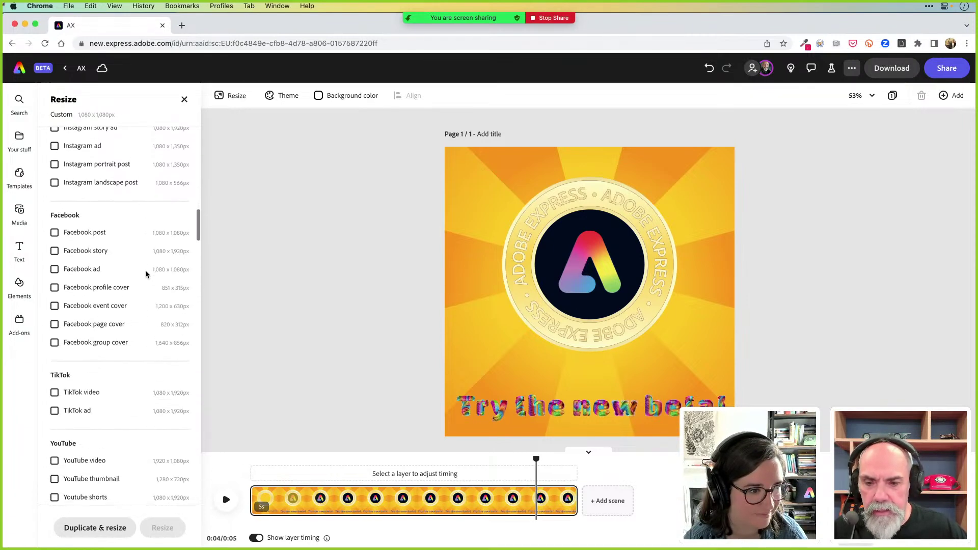
{"action": "scroll", "coordinate": [146, 274], "scroll_direction": "down", "scroll_amount": 6}
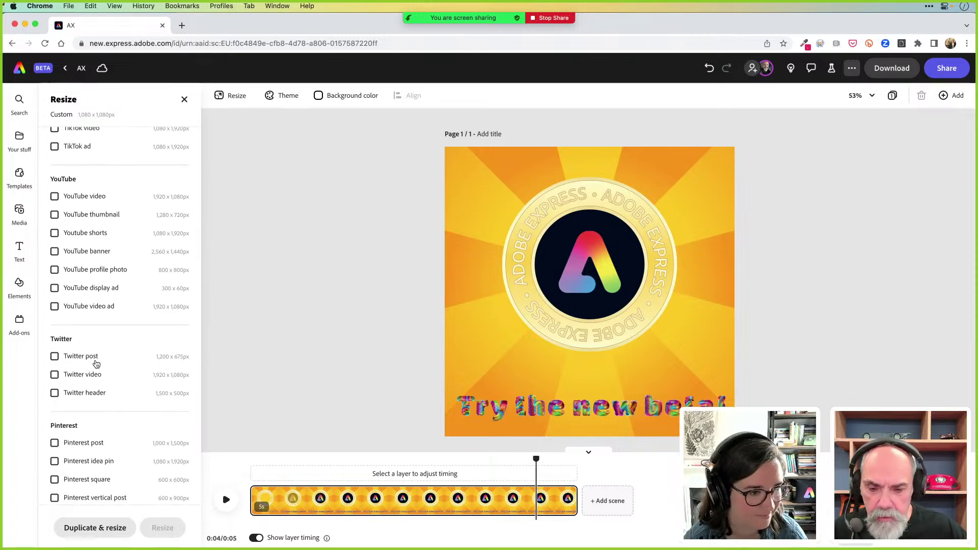
{"action": "left_click", "coordinate": [68, 358]}
{"action": "scroll", "coordinate": [141, 346], "scroll_direction": "down", "scroll_amount": 5}
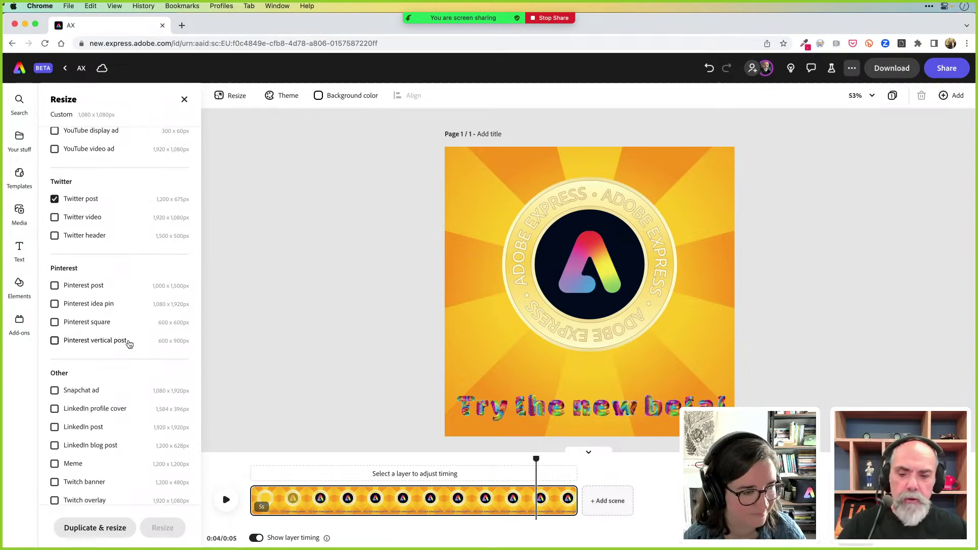
{"action": "scroll", "coordinate": [126, 375], "scroll_direction": "down", "scroll_amount": 6}
{"action": "scroll", "coordinate": [127, 375], "scroll_direction": "up", "scroll_amount": 8}
{"action": "scroll", "coordinate": [127, 375], "scroll_direction": "up", "scroll_amount": 10}
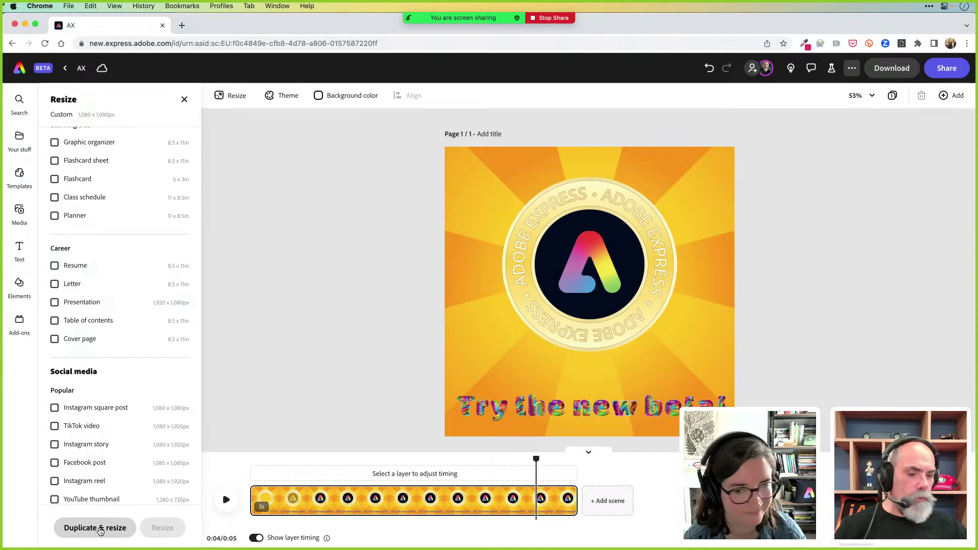
Duplicate and resize into all chosen sizes, then open the 1,080 × 1,920 Instagram story page
{"action": "left_click", "coordinate": [100, 528]}
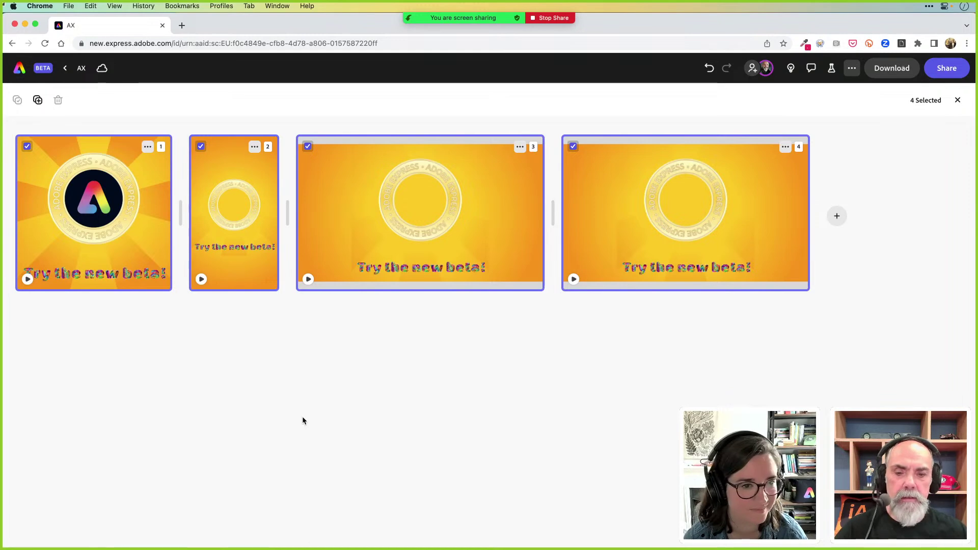
{"action": "double_click", "coordinate": [250, 262]}
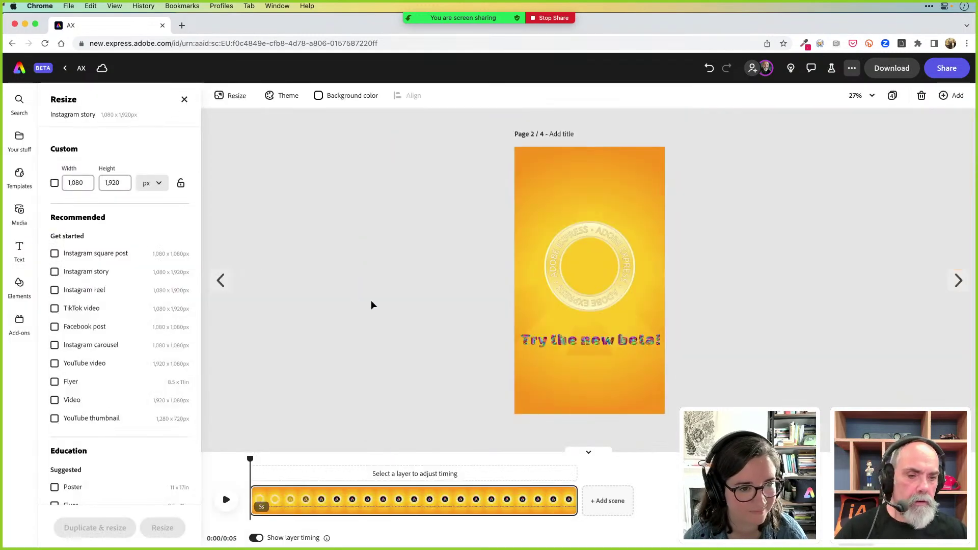
Step through pages 1 and 2 to the 1,280 × 720 YouTube thumbnail and select a ray
{"action": "left_click", "coordinate": [220, 281]}
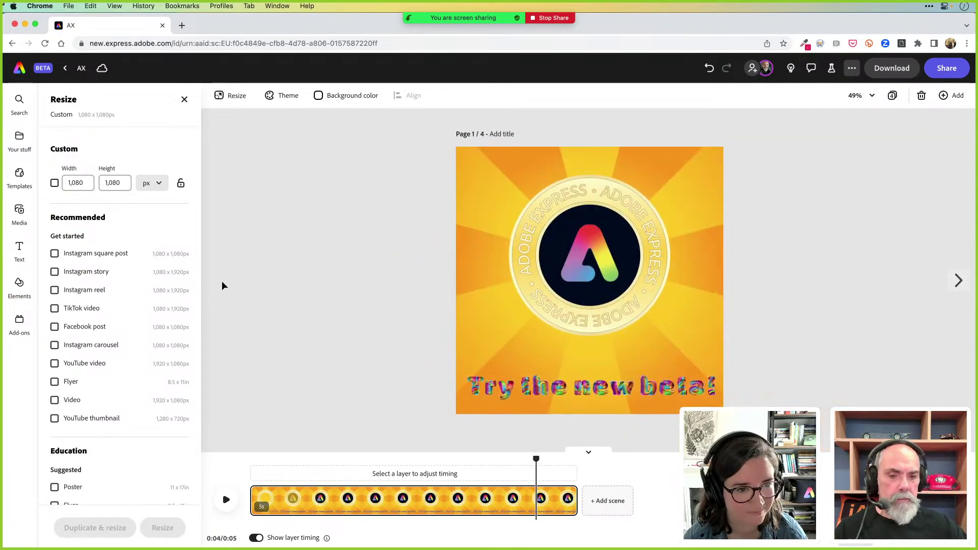
{"action": "left_click", "coordinate": [957, 281]}
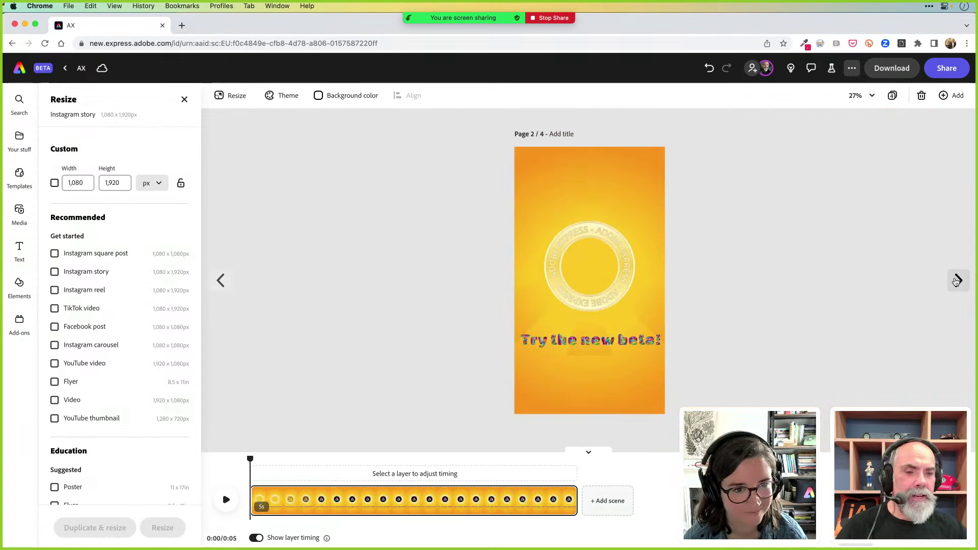
{"action": "left_click", "coordinate": [956, 280]}
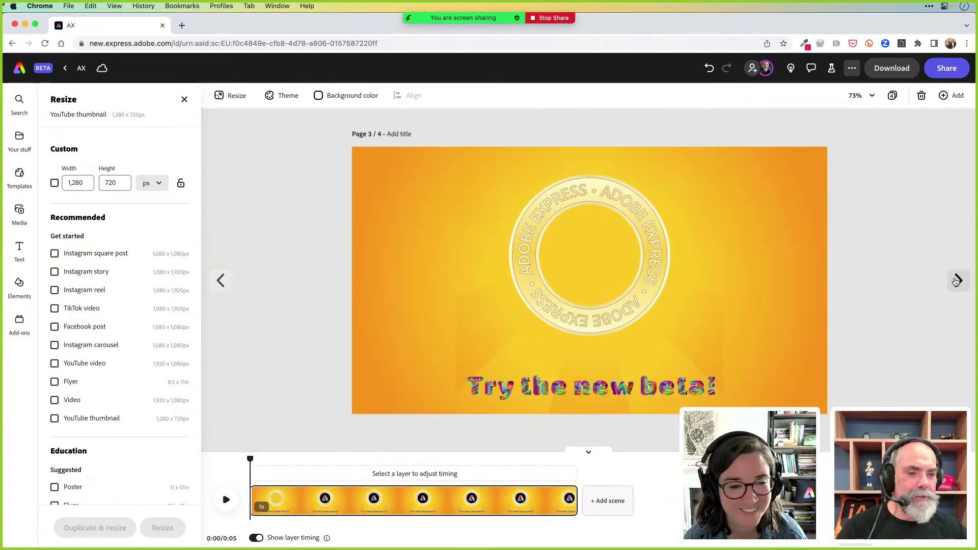
{"action": "left_click", "coordinate": [493, 325]}
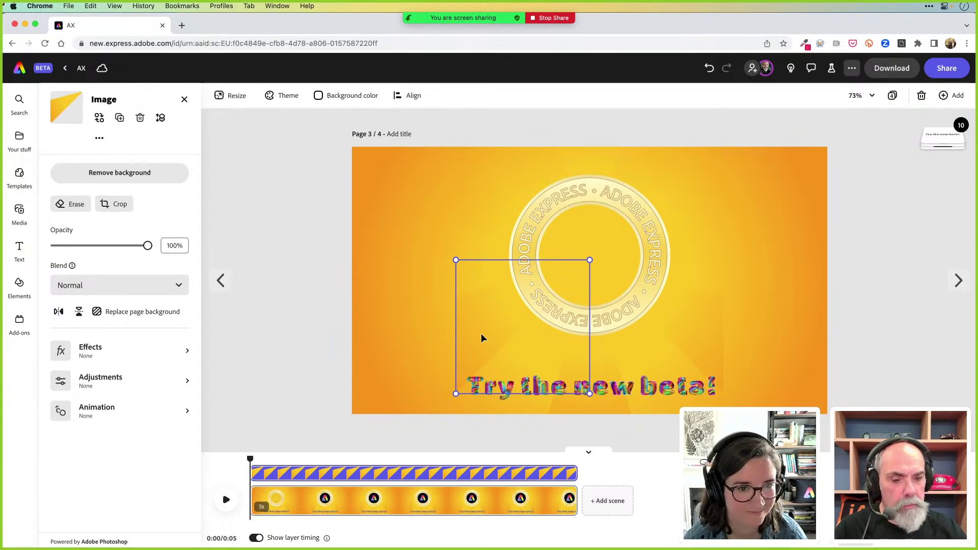
Delete the first sunburst ray images around the coin on the YouTube thumbnail
{"action": "key", "text": "Delete"}
{"action": "left_click", "coordinate": [579, 358]}
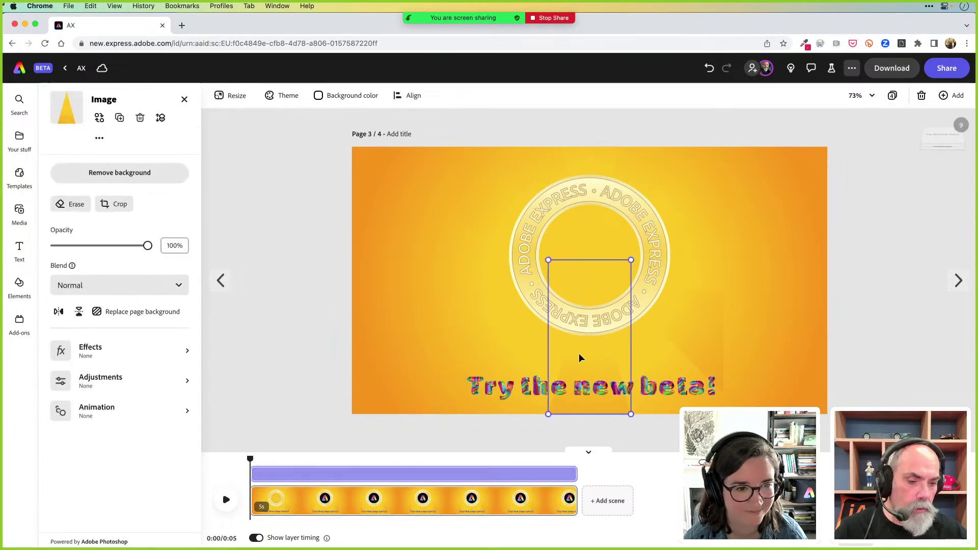
{"action": "left_click", "coordinate": [683, 334], "text": "shift"}
{"action": "key", "text": "Delete"}
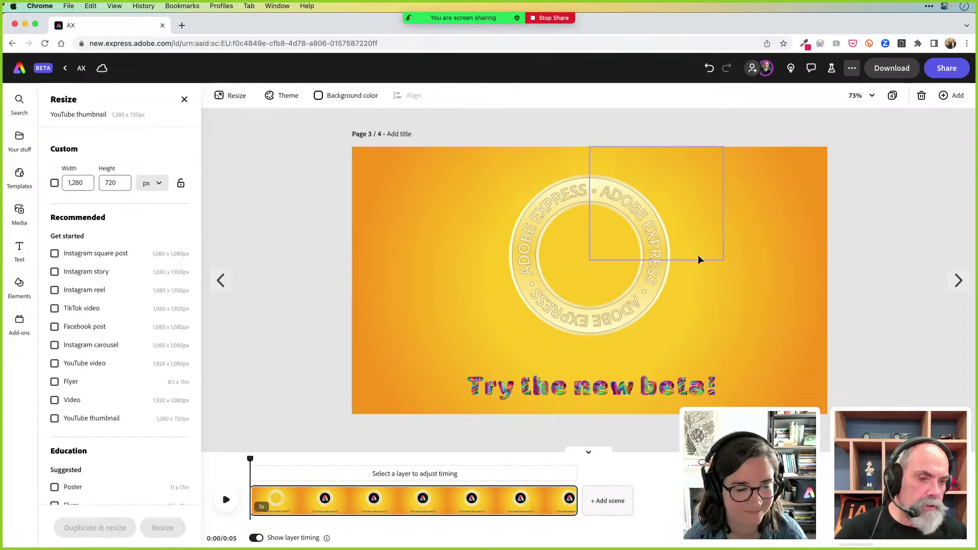
{"action": "left_click", "coordinate": [693, 231]}
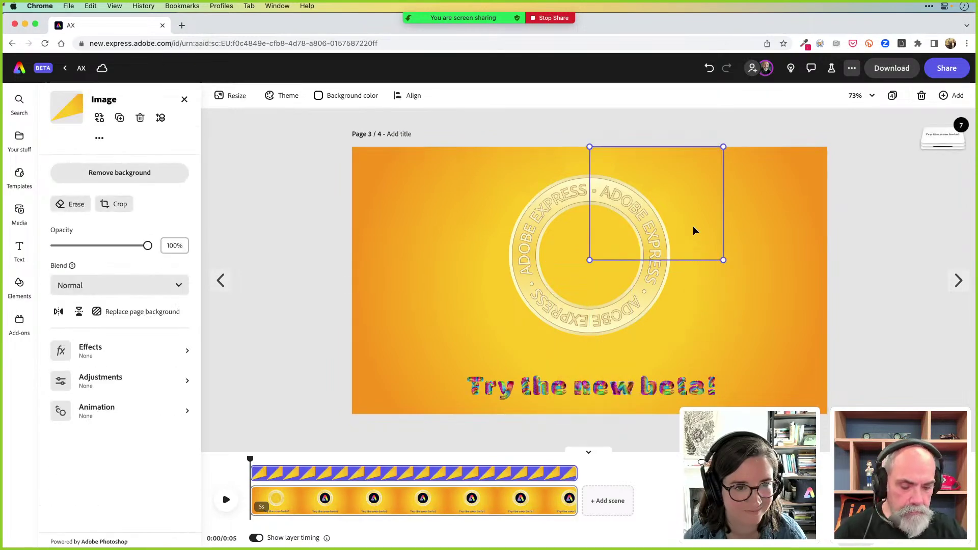
{"action": "key", "text": "Delete"}
Remove the leftover ray frame and triangle ray, then preview the plain orange-gradient page
{"action": "left_click", "coordinate": [626, 160]}
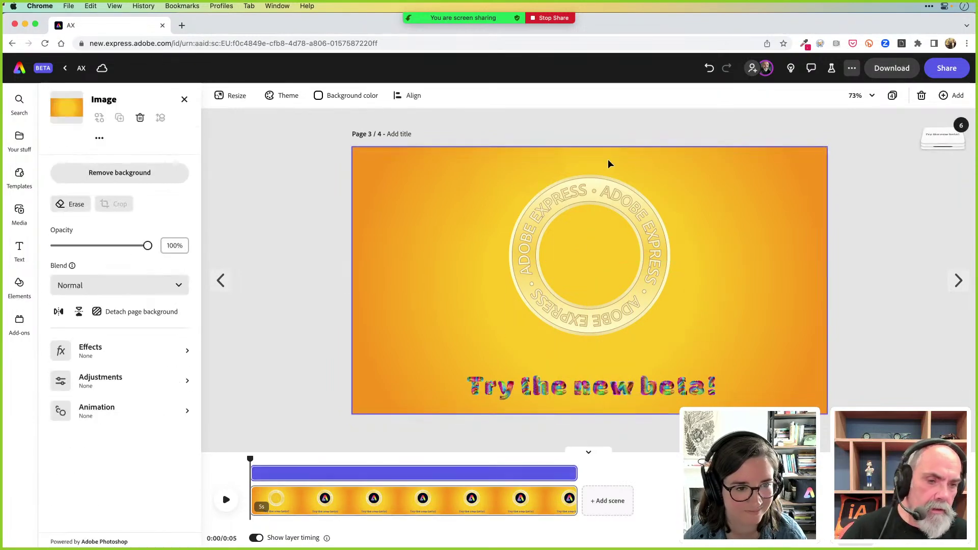
{"action": "left_click", "coordinate": [521, 174]}
{"action": "left_click", "coordinate": [489, 169]}
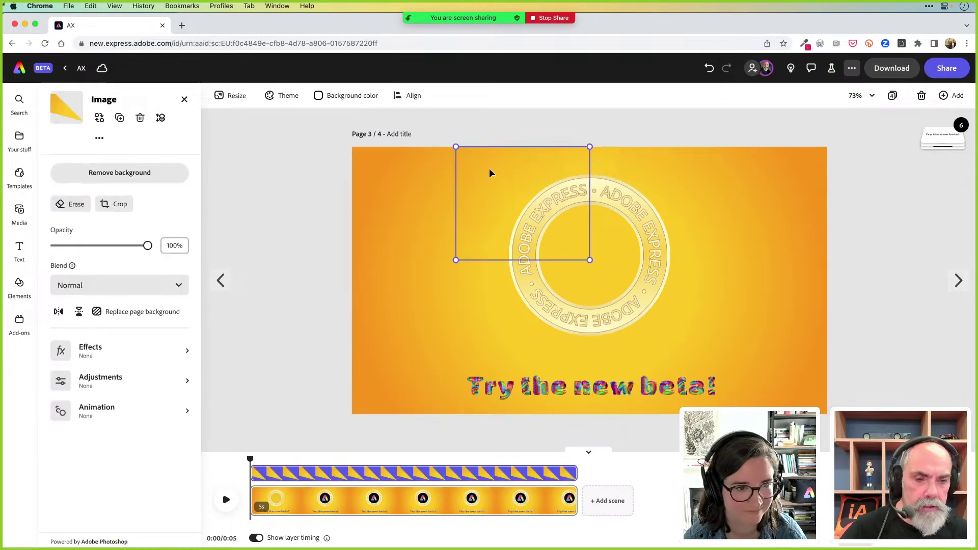
{"action": "key", "text": "Delete"}
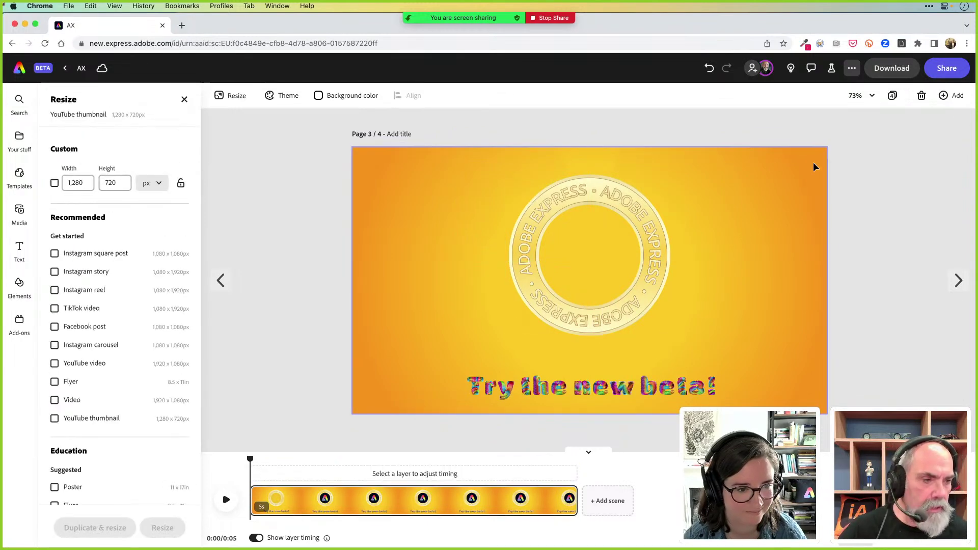
{"action": "left_click", "coordinate": [455, 204]}
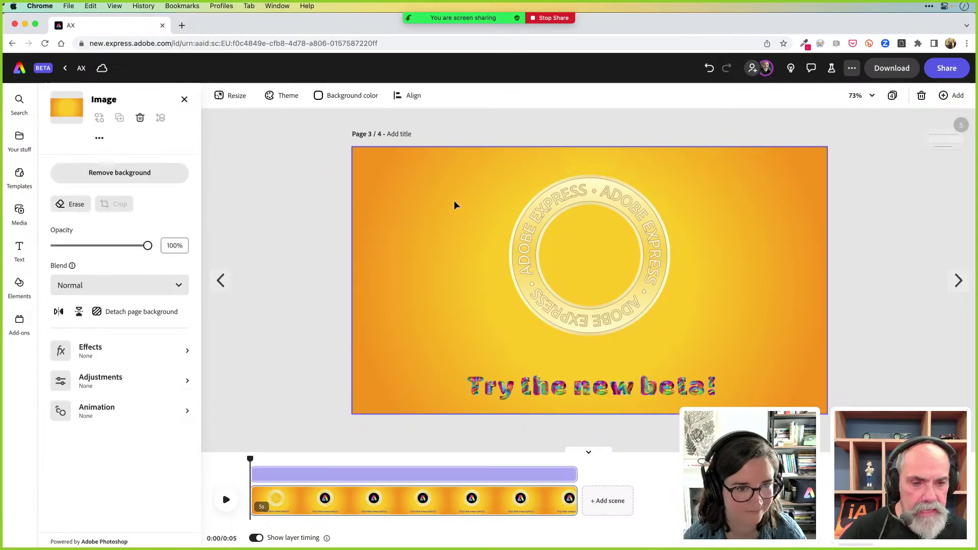
{"action": "mouse_move", "coordinate": [932, 136]}
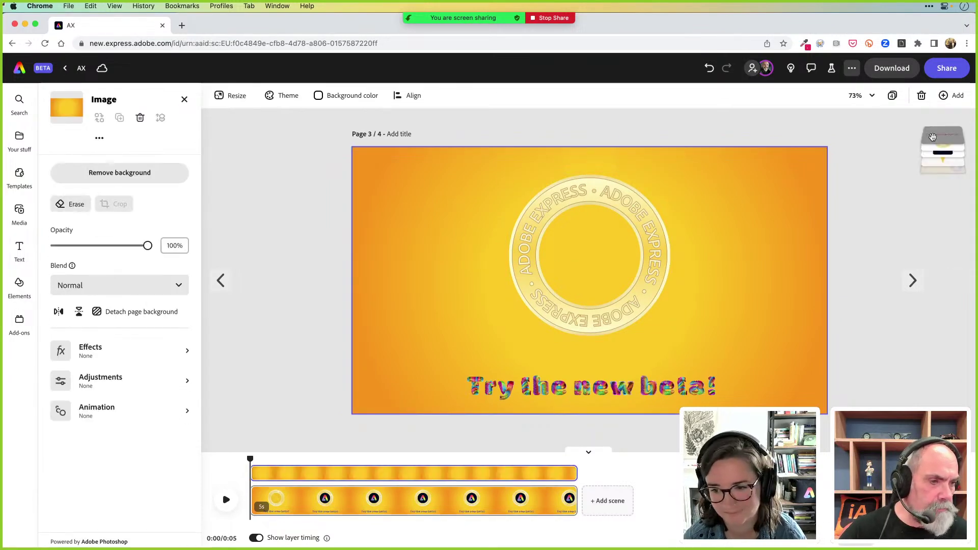
{"action": "left_click", "coordinate": [927, 193]}
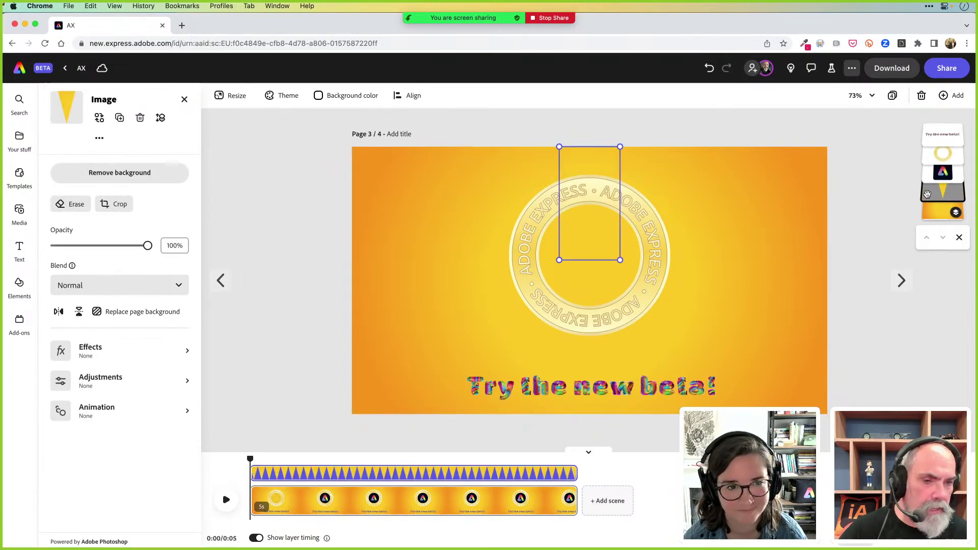
{"action": "key", "text": "Escape"}
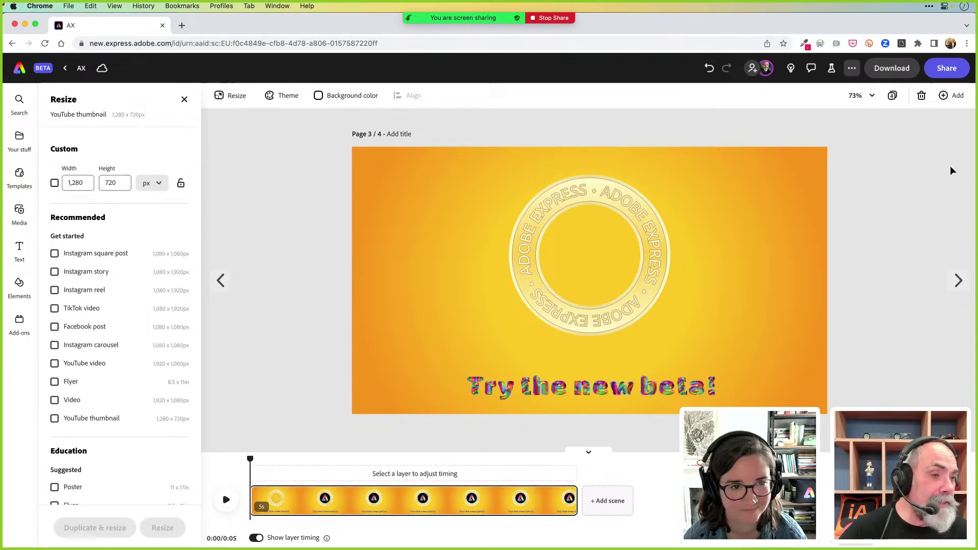
{"action": "left_click", "coordinate": [764, 184]}
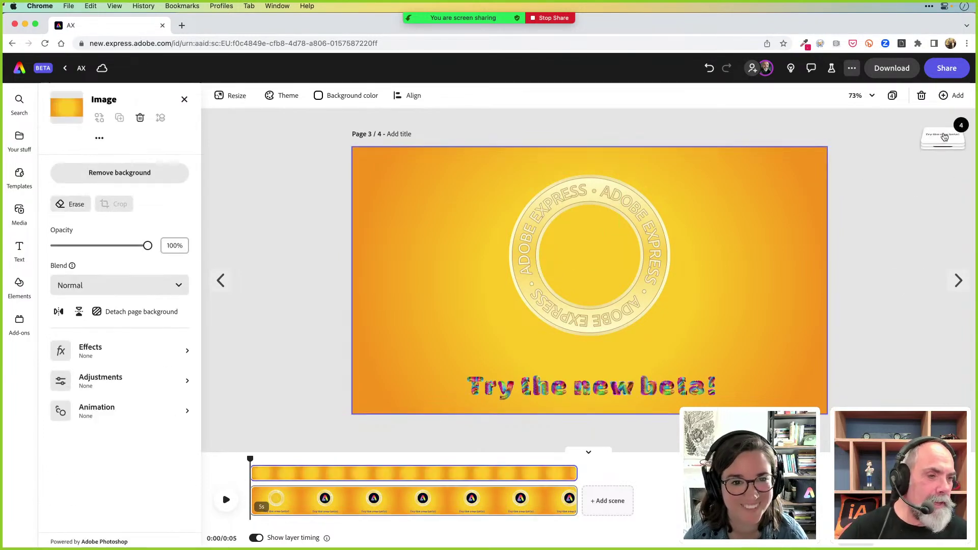
{"action": "mouse_move", "coordinate": [943, 133]}
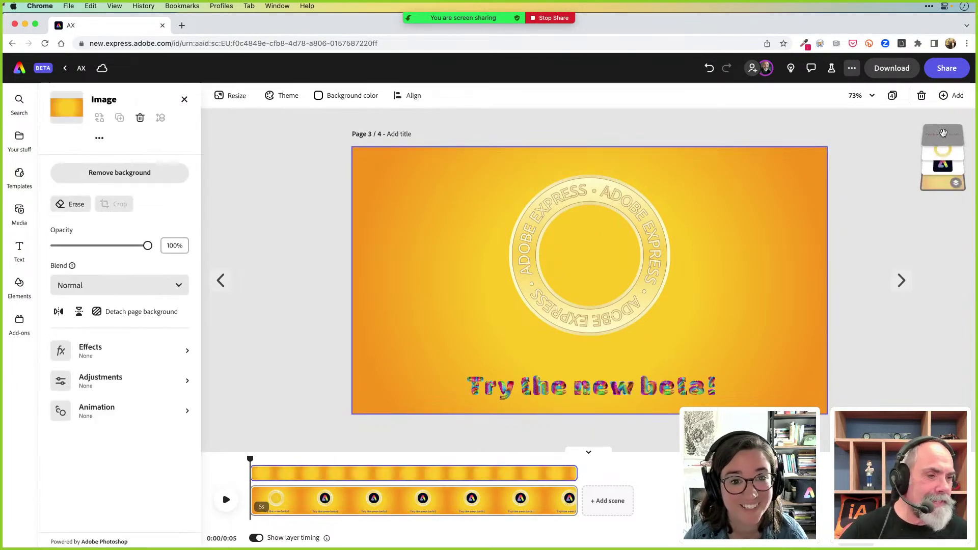
{"action": "left_click", "coordinate": [875, 166]}
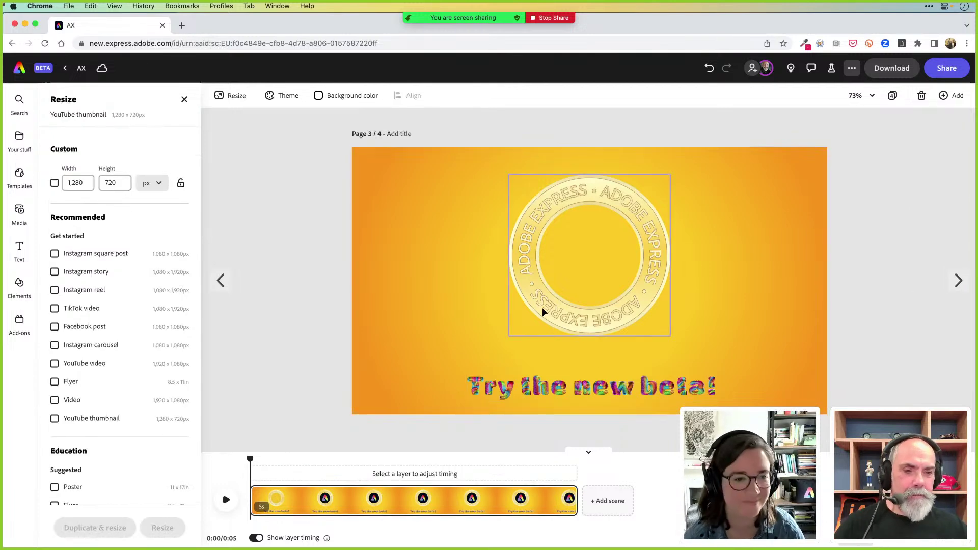
{"action": "left_click", "coordinate": [227, 501]}
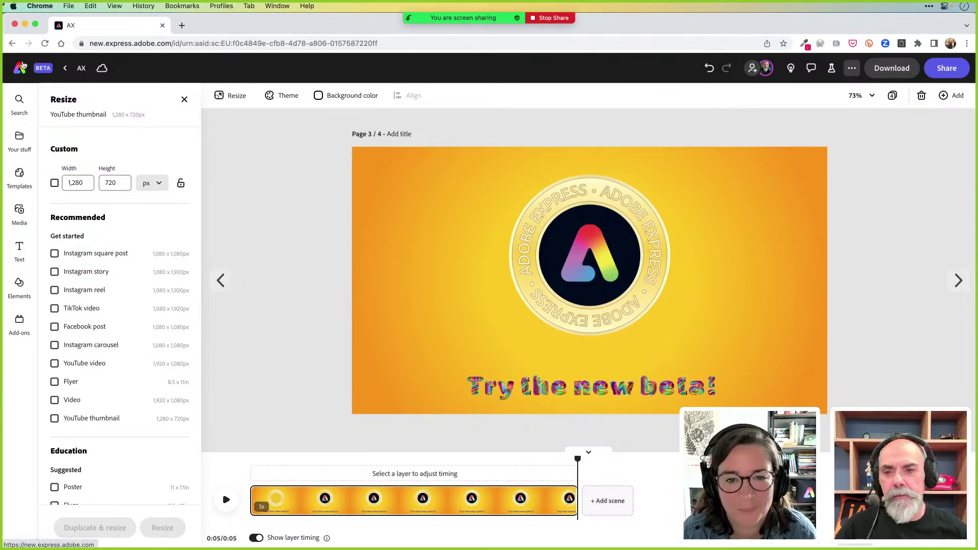
Return to the Adobe Express home page, then switch to Acrobat's Stallholder Application form
{"action": "left_click", "coordinate": [34, 76]}
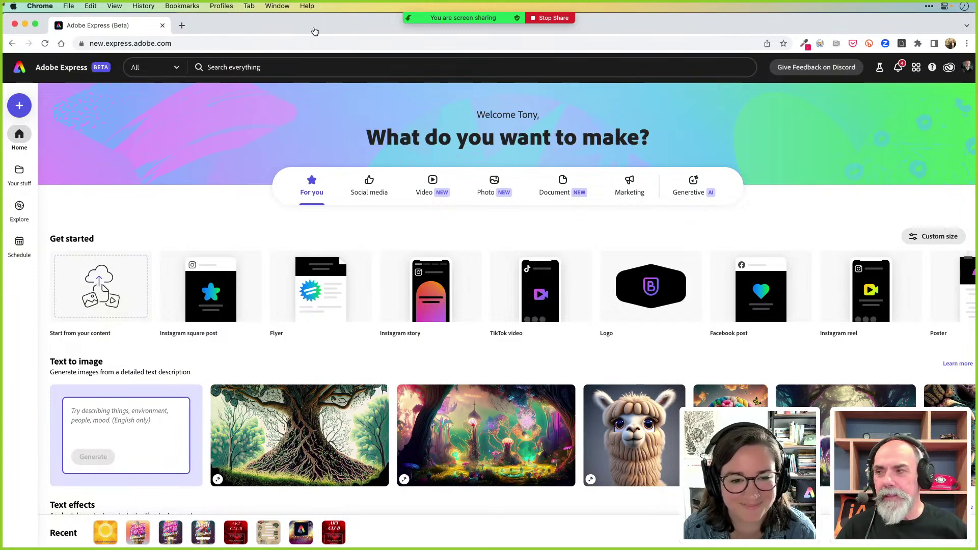
{"action": "key", "text": "super+Tab"}
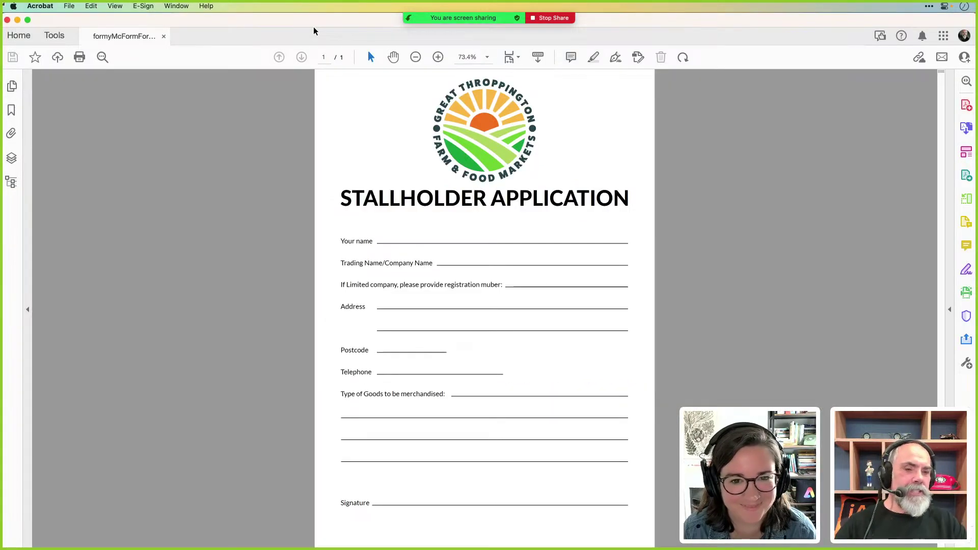
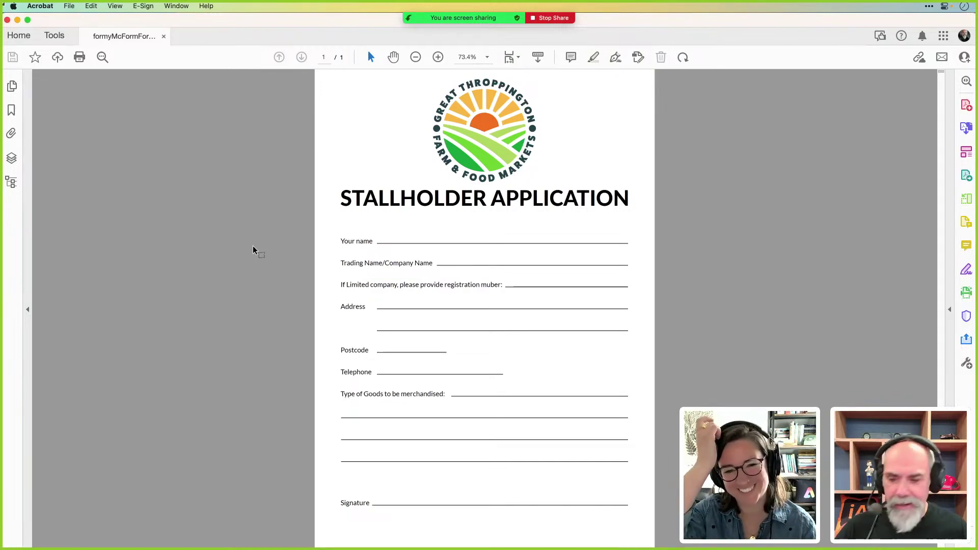
Switch from Acrobat's stallholder form to the Adobe Express home page in Chrome
{"action": "key", "text": "super+Tab"}
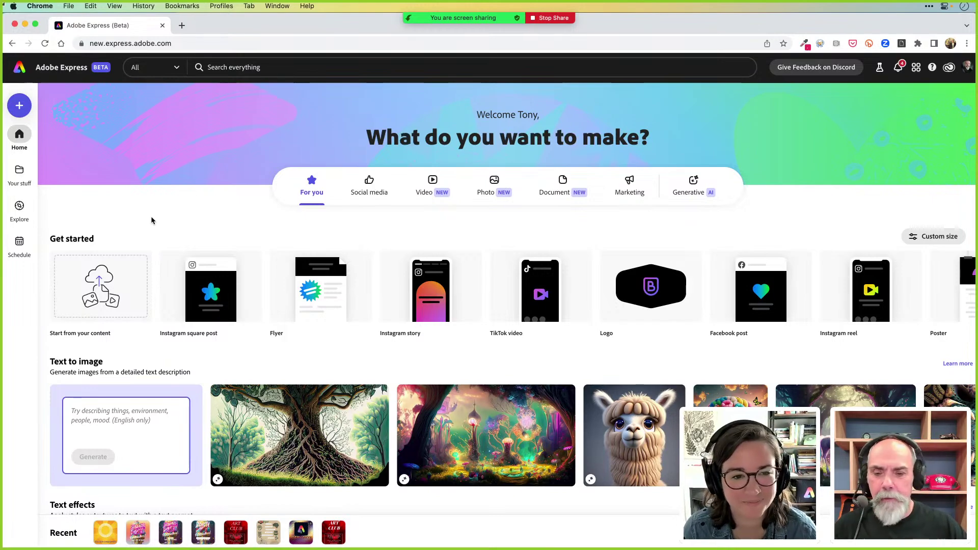
Import formyMcFormForm.pdf from your own content as an editable Adobe Express design
{"action": "left_click", "coordinate": [116, 290]}
{"action": "left_click", "coordinate": [444, 203]}
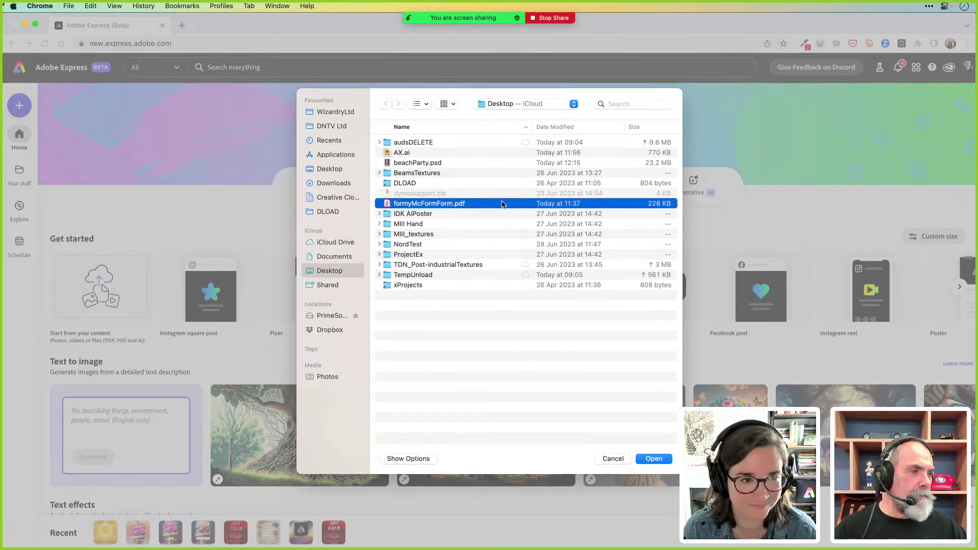
{"action": "left_click", "coordinate": [655, 458]}
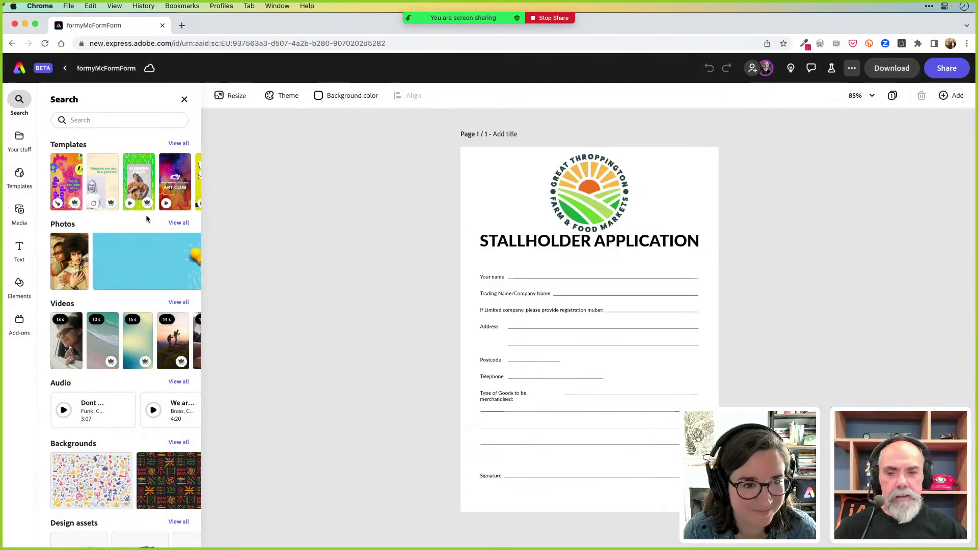
Add a text box containing the applicant's full name and shrink it to fit the form
{"action": "left_click", "coordinate": [19, 249]}
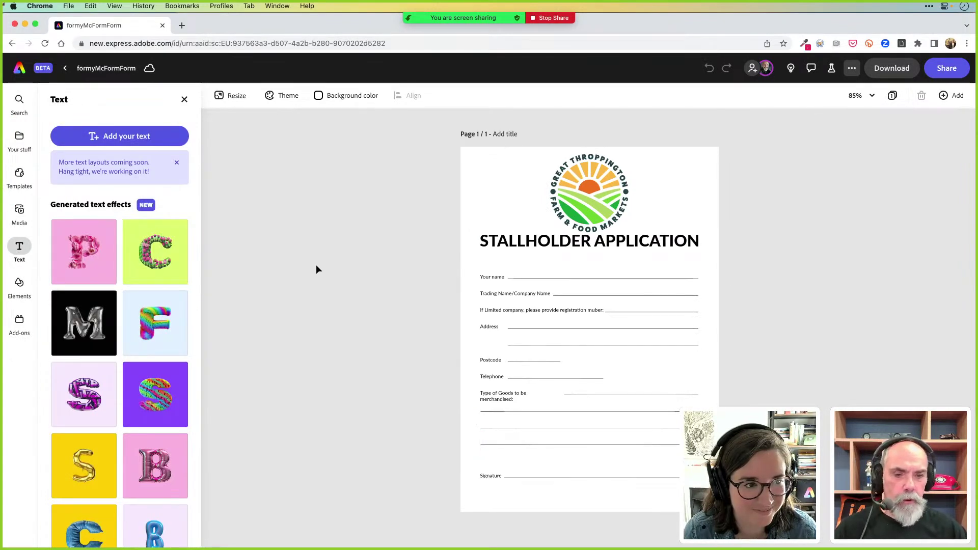
{"action": "left_click", "coordinate": [121, 143]}
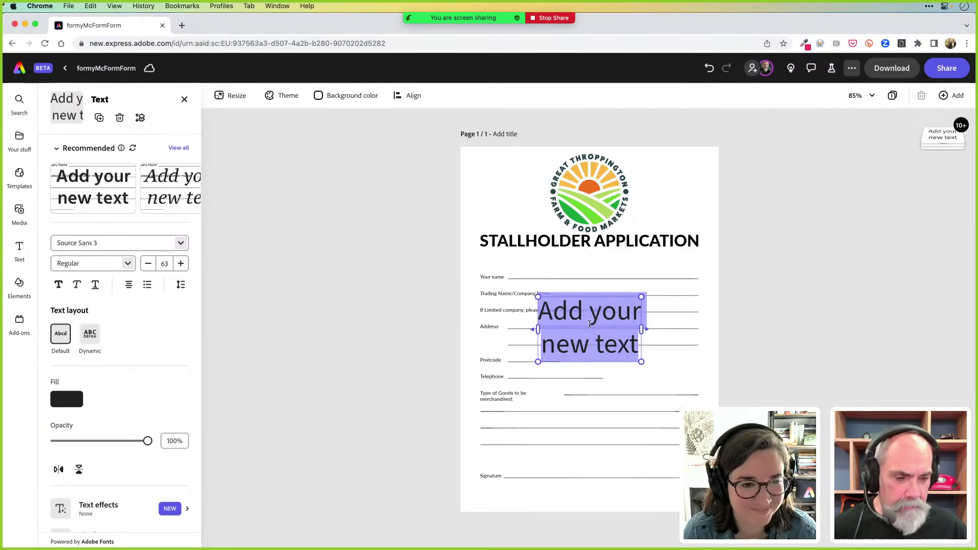
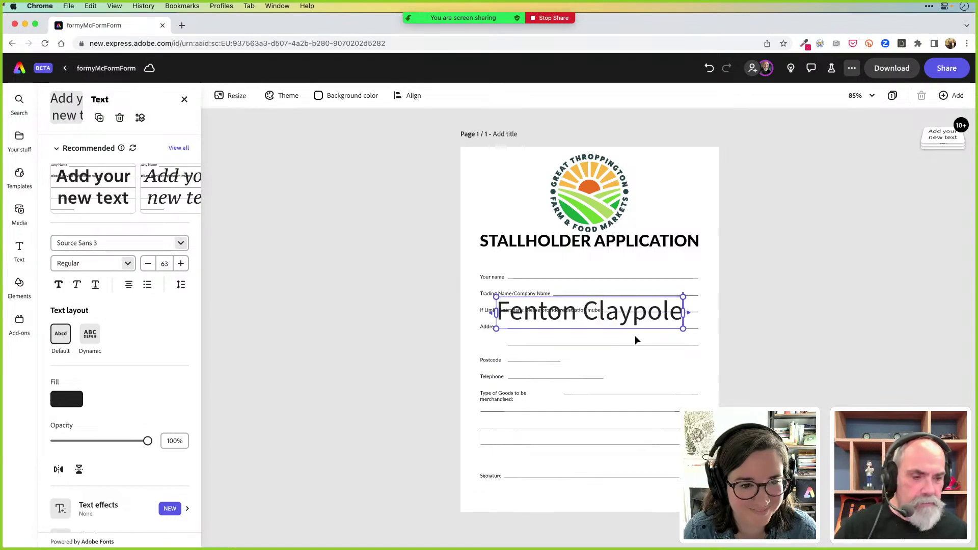
{"action": "left_click_drag", "start_coordinate": [683, 330], "coordinate": [586, 296]}
{"action": "scroll", "coordinate": [585, 306], "scroll_direction": "up", "scroll_amount": 5}
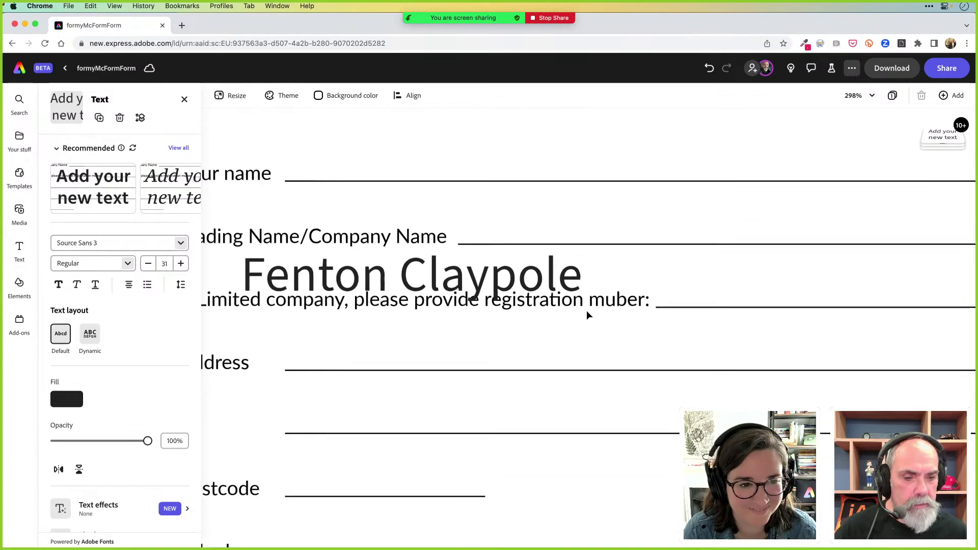
{"action": "scroll", "coordinate": [587, 315], "scroll_direction": "up", "scroll_amount": 3}
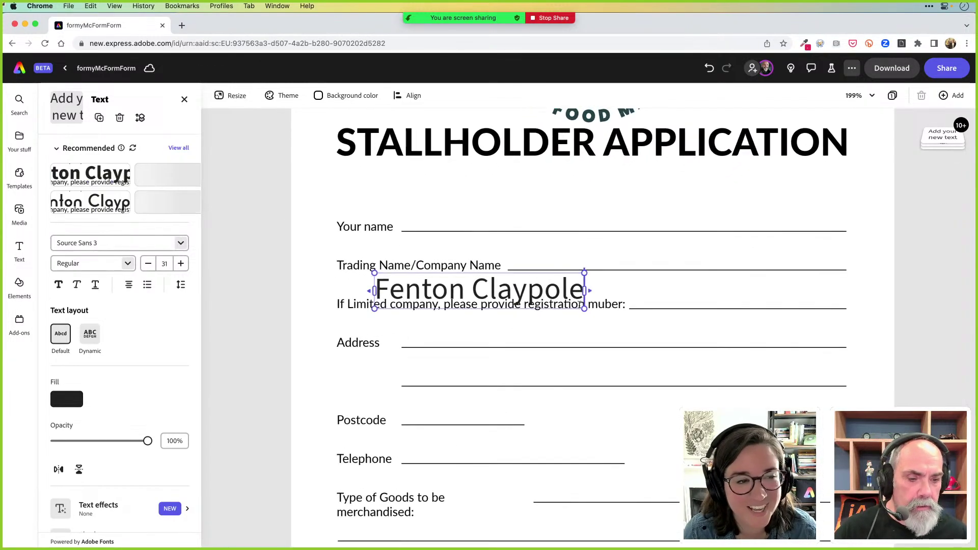
{"action": "left_click_drag", "start_coordinate": [584, 309], "coordinate": [517, 243]}
Position the name on the Your name line and duplicate it onto the Trading Name line
{"action": "left_click_drag", "start_coordinate": [518, 221], "coordinate": [523, 232]}
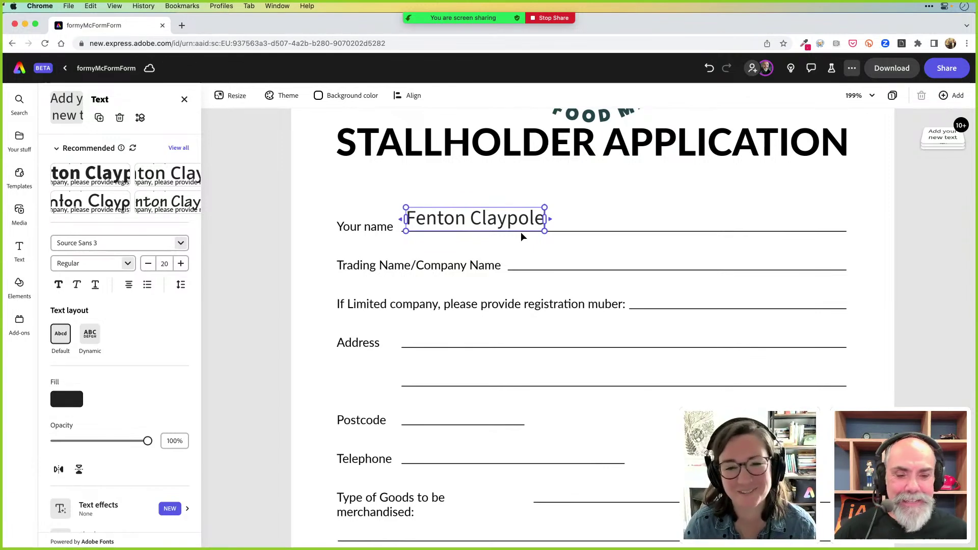
{"action": "mouse_move", "coordinate": [517, 233]}
{"action": "left_mouse_down"}
{"action": "mouse_move", "coordinate": [591, 272]}
{"action": "mouse_move", "coordinate": [525, 231]}
{"action": "left_mouse_up"}
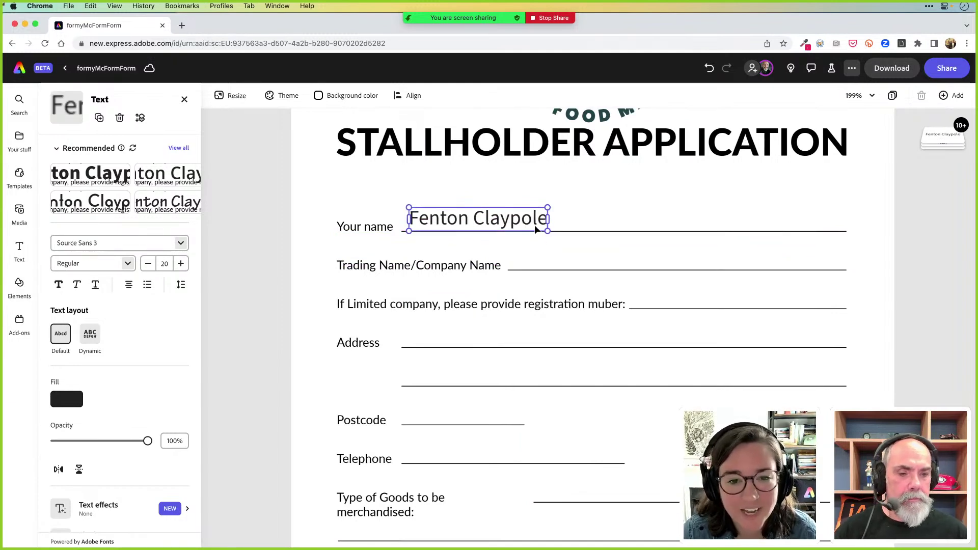
{"action": "left_click_drag", "start_coordinate": [528, 231], "coordinate": [631, 271]}
Replace the copied text with the garden produce business name, fixing the typo, and shift it right
{"action": "left_click", "coordinate": [593, 259]}
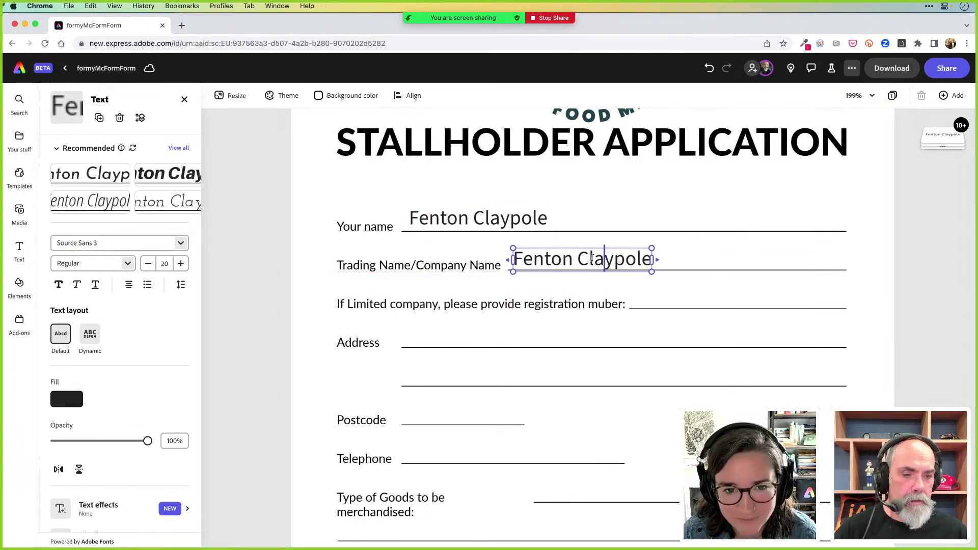
{"action": "triple_click", "coordinate": [592, 258]}
{"action": "key", "text": "BackSpace"}
{"action": "type", "text": "Claypole"}
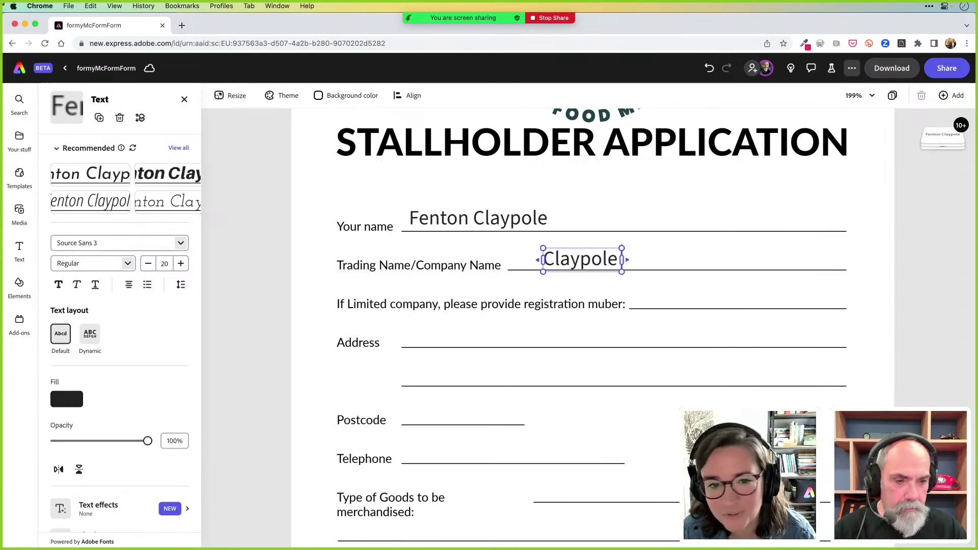
{"action": "type", "text": " Gar"}
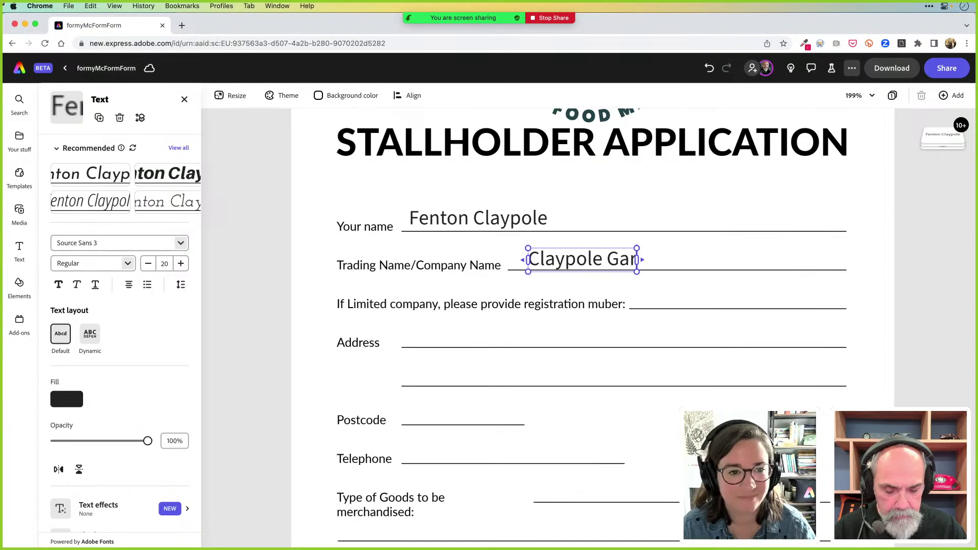
{"action": "type", "text": "den Prodiu"}
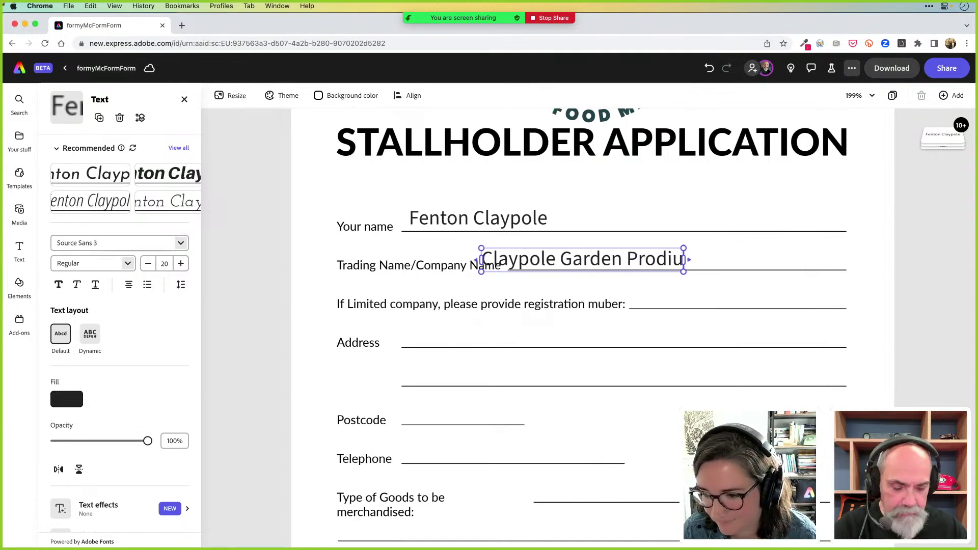
{"action": "key", "text": "BackSpace"}
{"action": "key", "text": "BackSpace"}
{"action": "type", "text": "uce"}
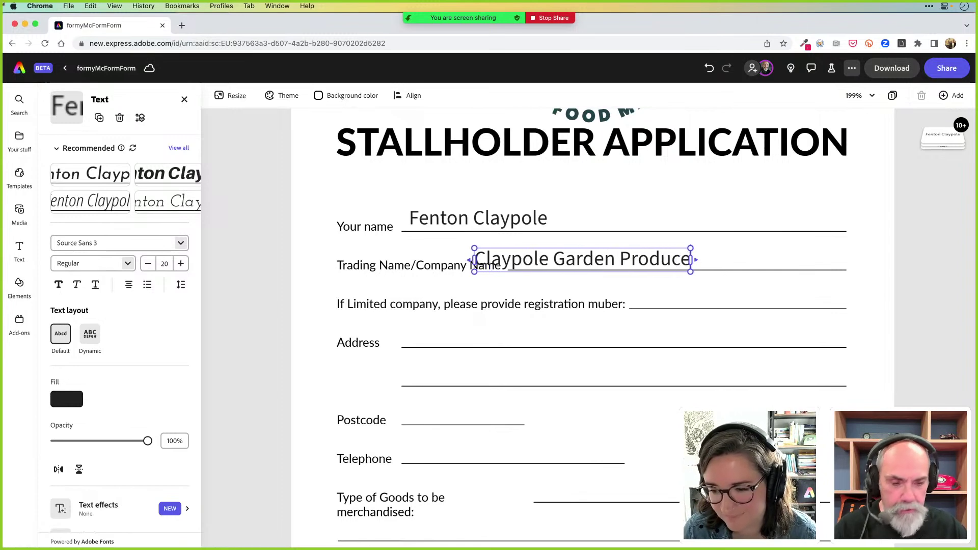
{"action": "left_click_drag", "start_coordinate": [644, 270], "coordinate": [678, 274]}
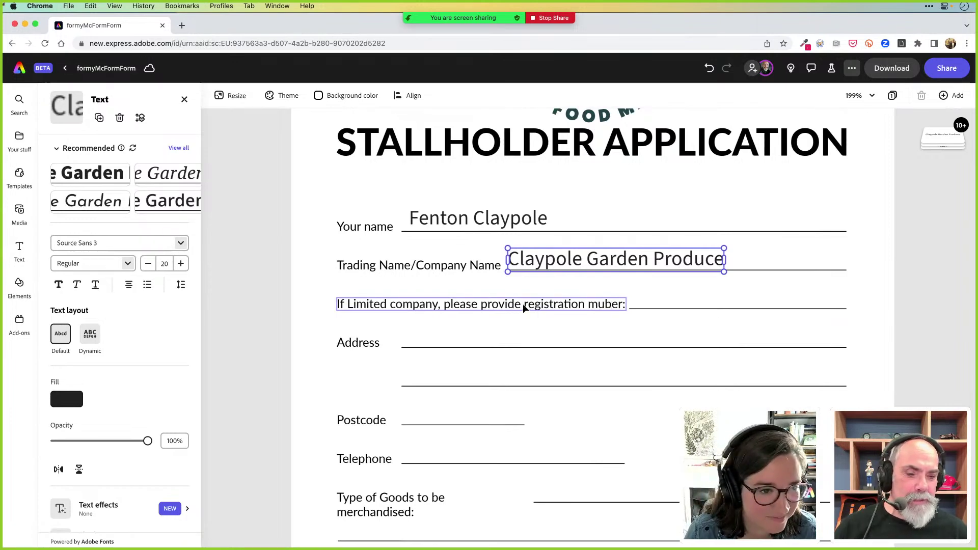
Correct 'muber' to 'number' in the registration label and widen the box to one line
{"action": "left_click", "coordinate": [889, 304]}
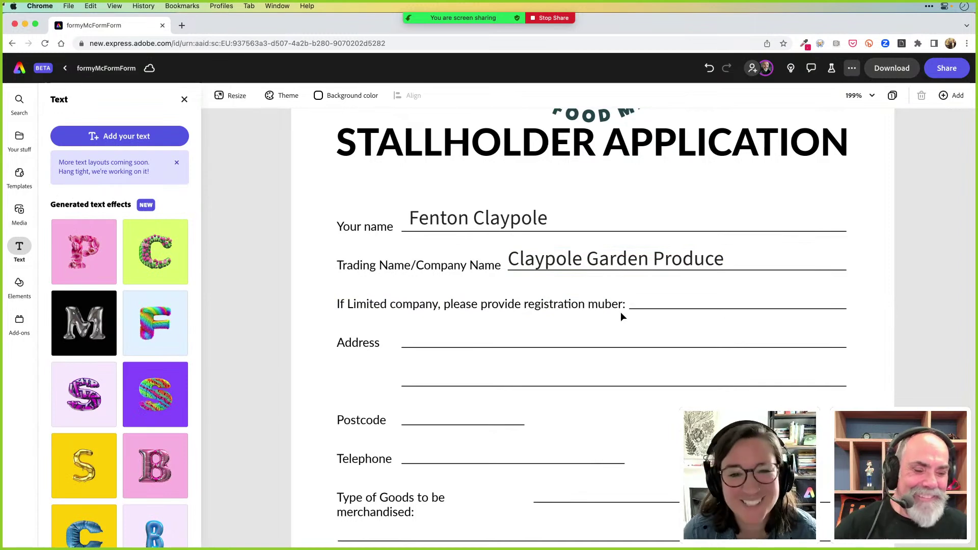
{"action": "left_click", "coordinate": [596, 305]}
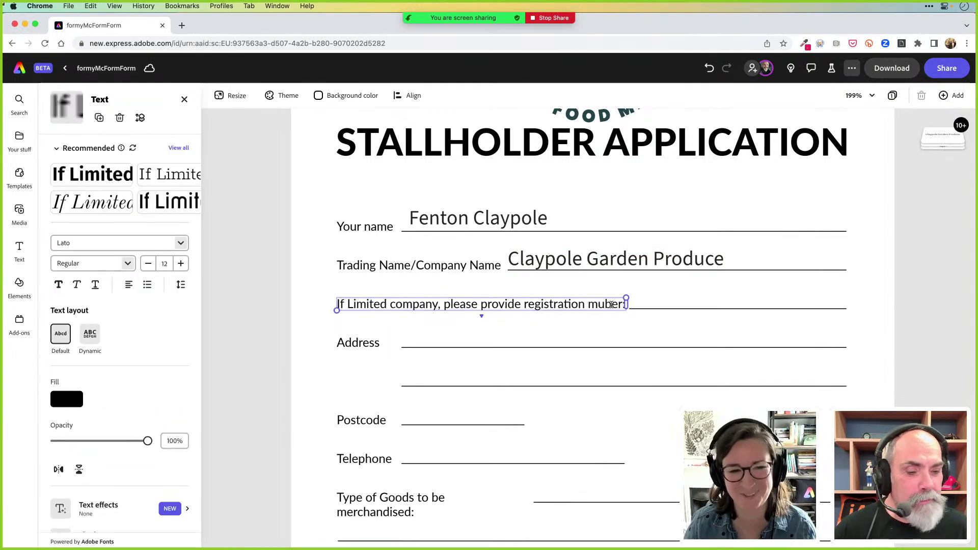
{"action": "left_click_drag", "start_coordinate": [604, 305], "coordinate": [588, 306]}
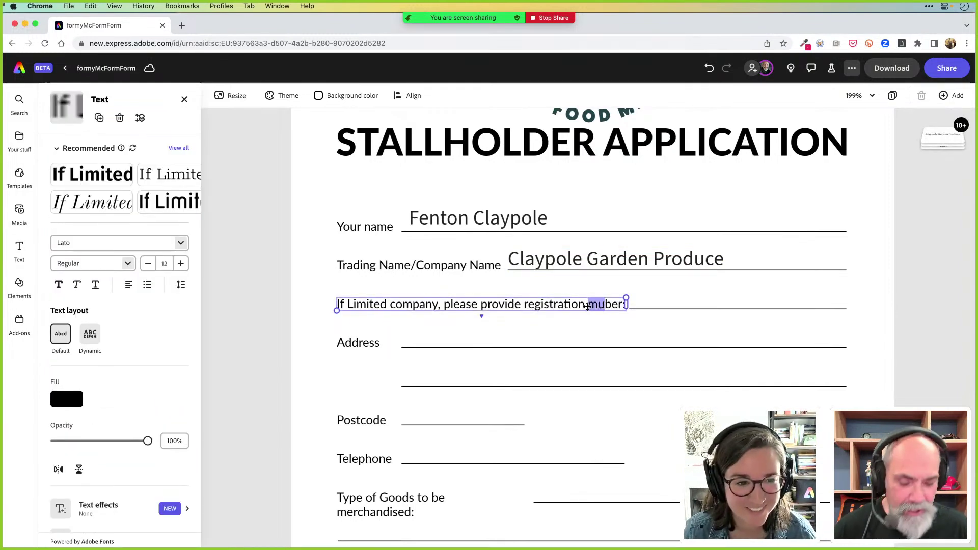
{"action": "type", "text": "n"}
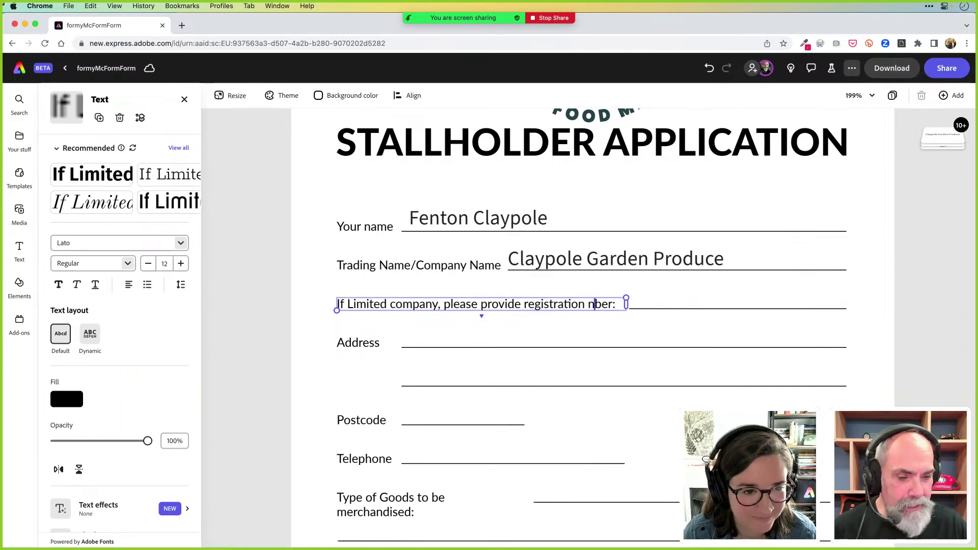
{"action": "type", "text": "um"}
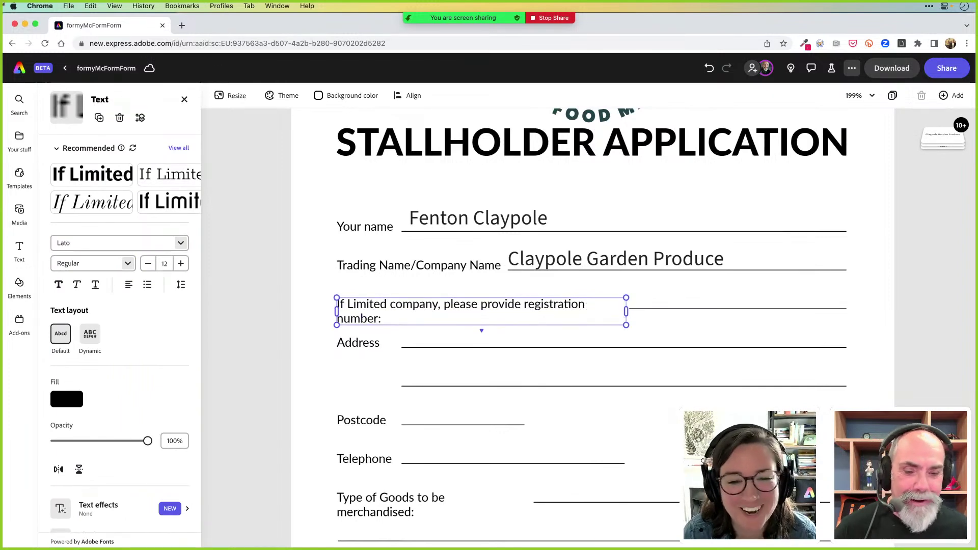
{"action": "mouse_move", "coordinate": [626, 311]}
{"action": "left_mouse_down"}
{"action": "mouse_move", "coordinate": [638, 312]}
{"action": "mouse_move", "coordinate": [616, 306]}
{"action": "mouse_move", "coordinate": [628, 308]}
{"action": "left_mouse_up"}
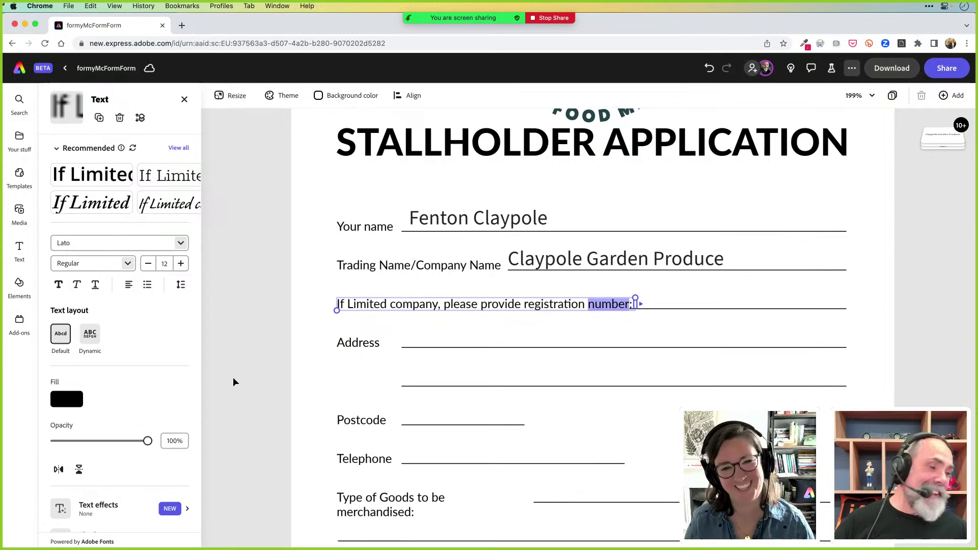
Colour the word 'number' in the registration label with the magenta brand colour
{"action": "left_click", "coordinate": [72, 402]}
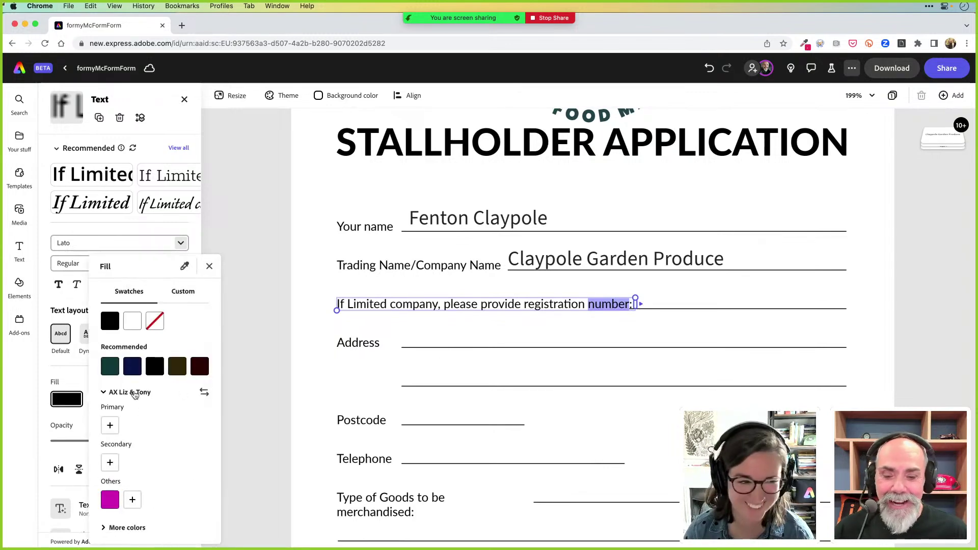
{"action": "left_click", "coordinate": [111, 501]}
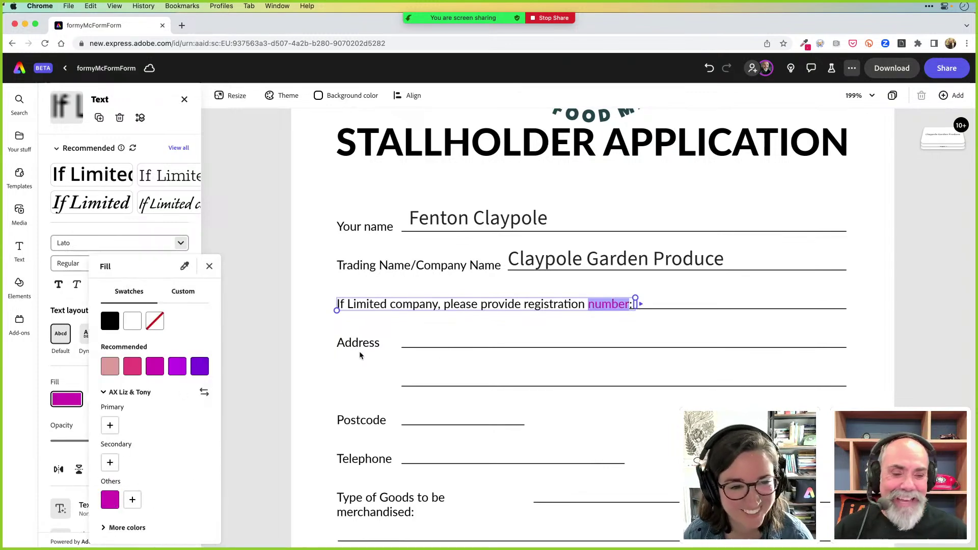
{"action": "left_click", "coordinate": [869, 322]}
{"action": "left_click", "coordinate": [879, 313]}
{"action": "left_click", "coordinate": [881, 303]}
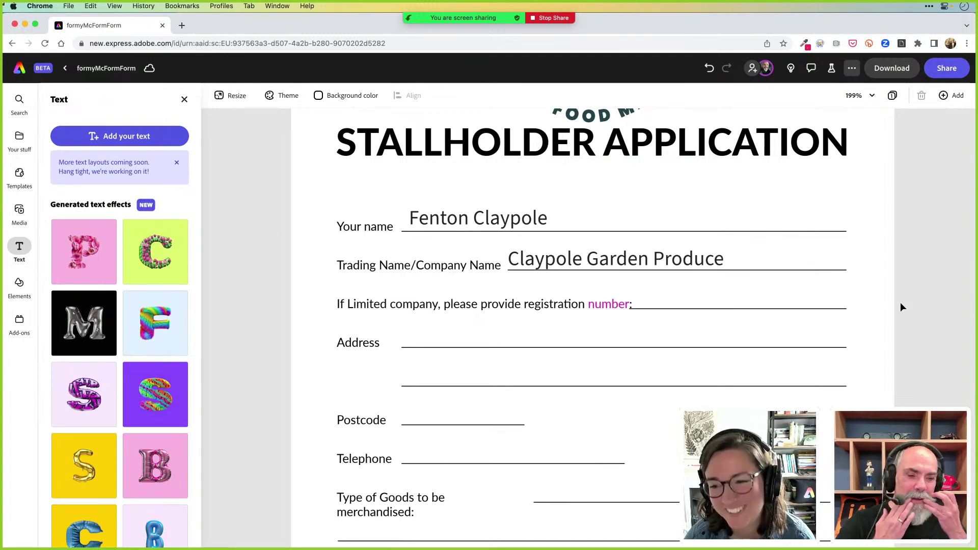
Duplicate the business name text onto the registration number line and review its alignment options
{"action": "left_click", "coordinate": [746, 308]}
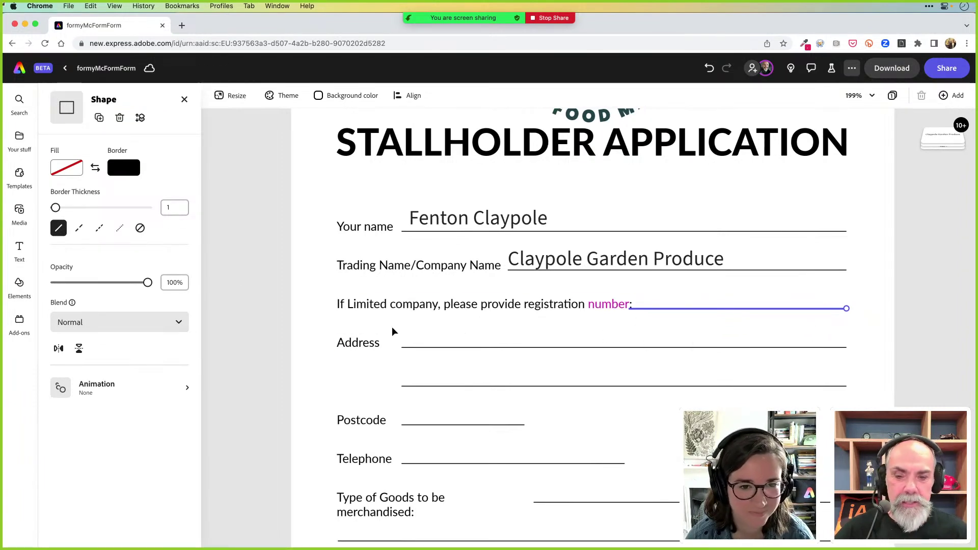
{"action": "left_click", "coordinate": [894, 346]}
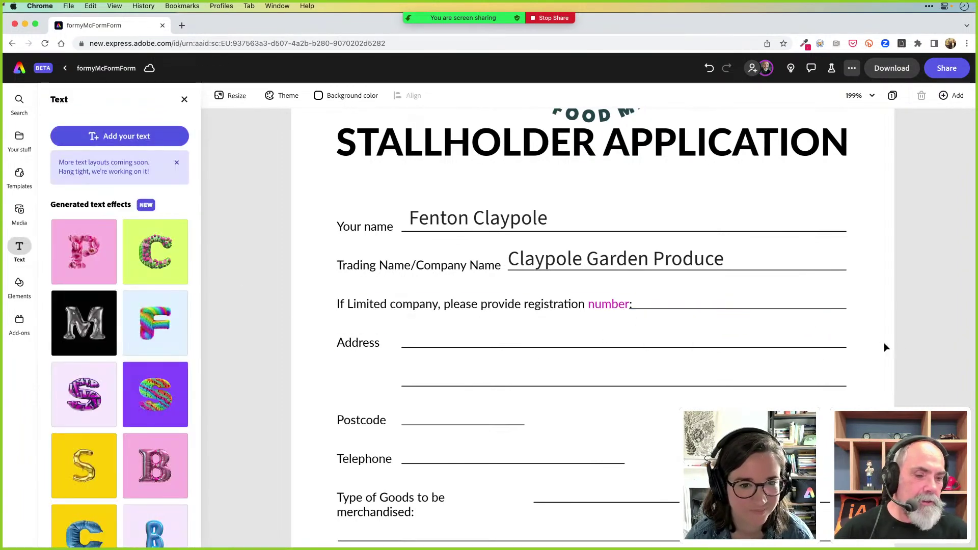
{"action": "left_click", "coordinate": [662, 264]}
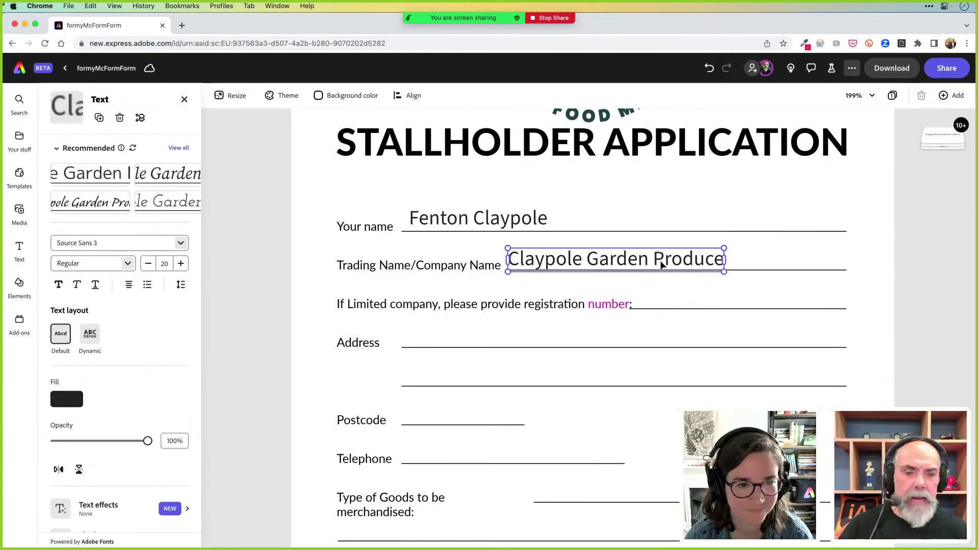
{"action": "left_click_drag", "start_coordinate": [661, 264], "coordinate": [789, 301]}
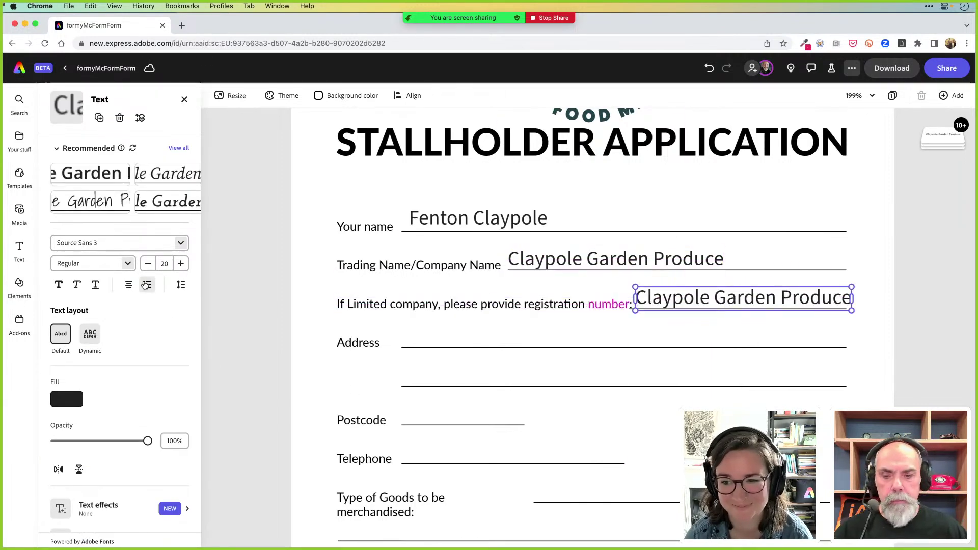
{"action": "left_click", "coordinate": [132, 287]}
{"action": "left_click", "coordinate": [129, 308]}
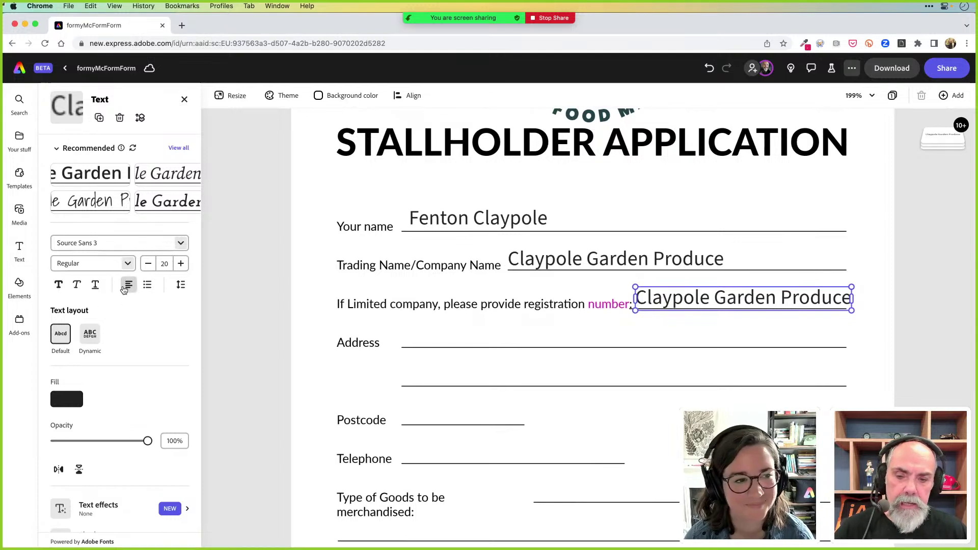
{"action": "left_click", "coordinate": [124, 289]}
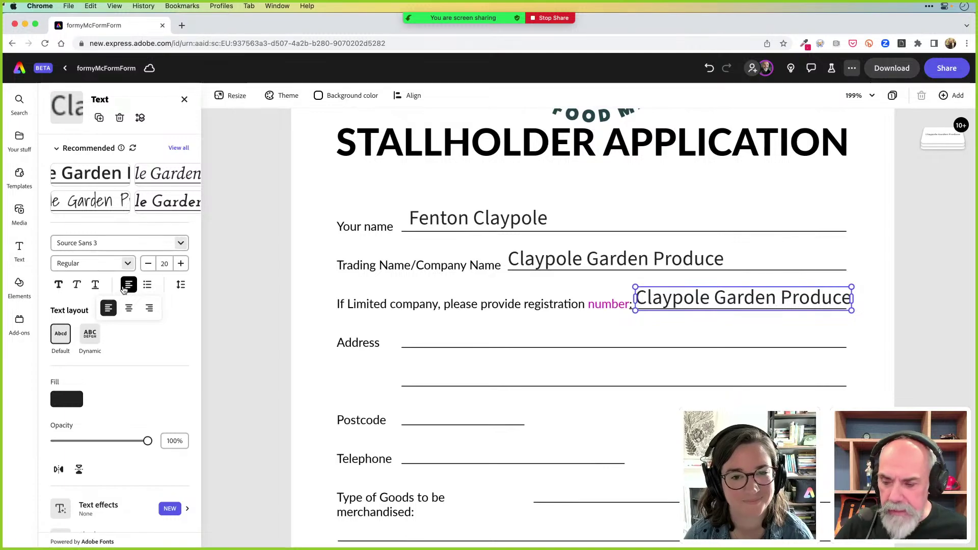
In Illustrator, create a new document and place an ALIGNMENT text object on the artboard
{"action": "key", "text": "super+Tab"}
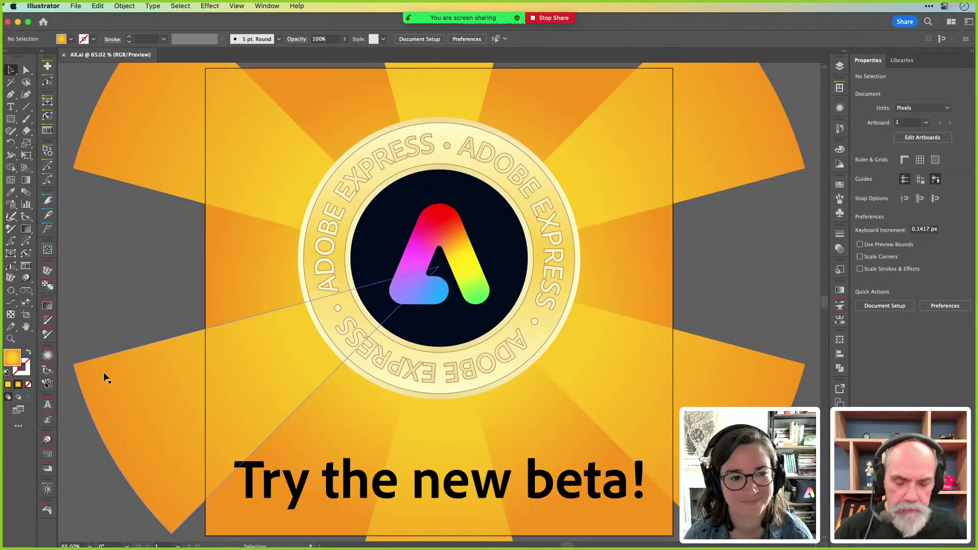
{"action": "key", "text": "super+alt+n"}
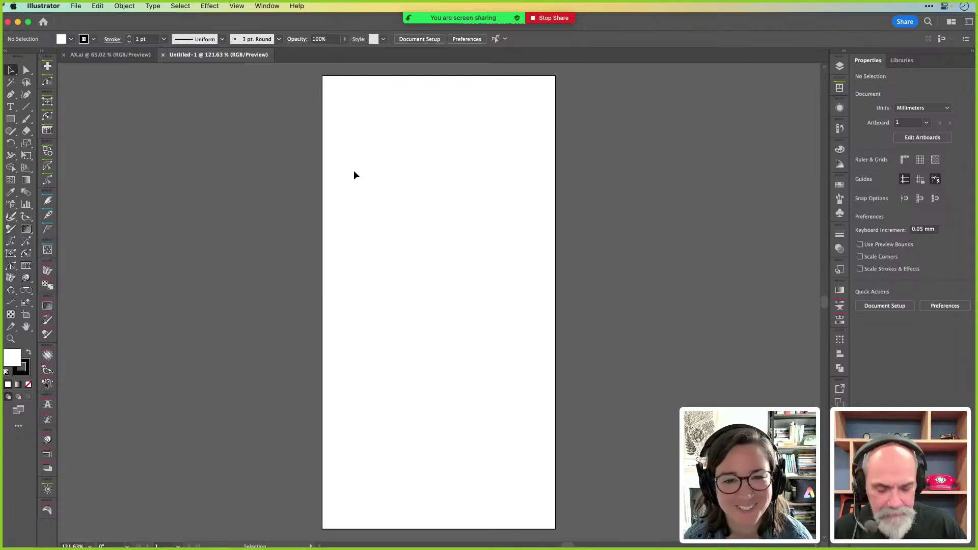
{"action": "key", "text": "t"}
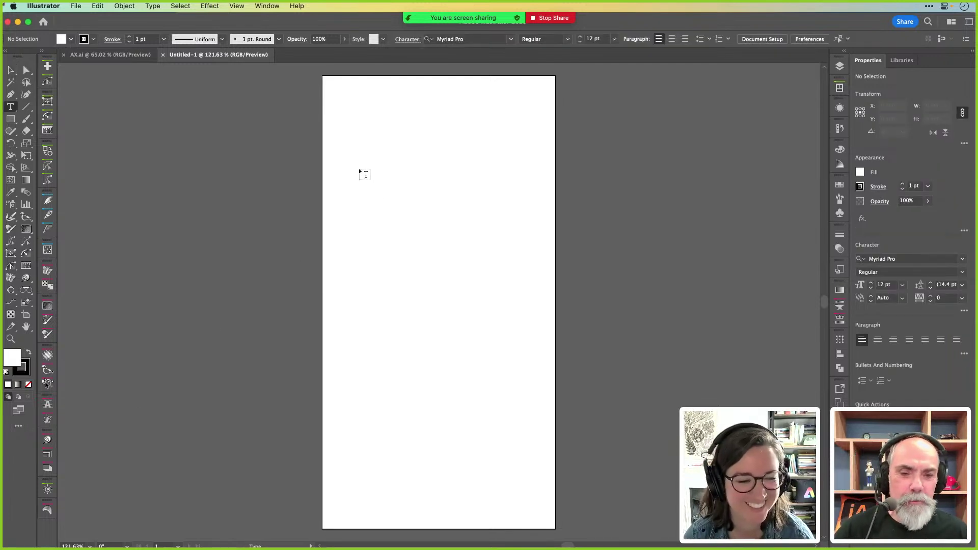
{"action": "left_click", "coordinate": [423, 174]}
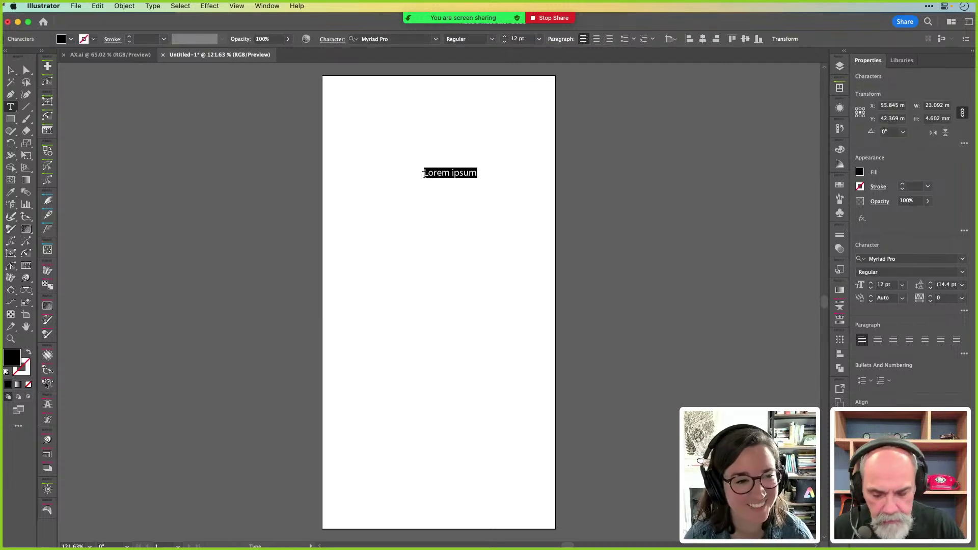
{"action": "type", "text": "ALIGNMENT"}
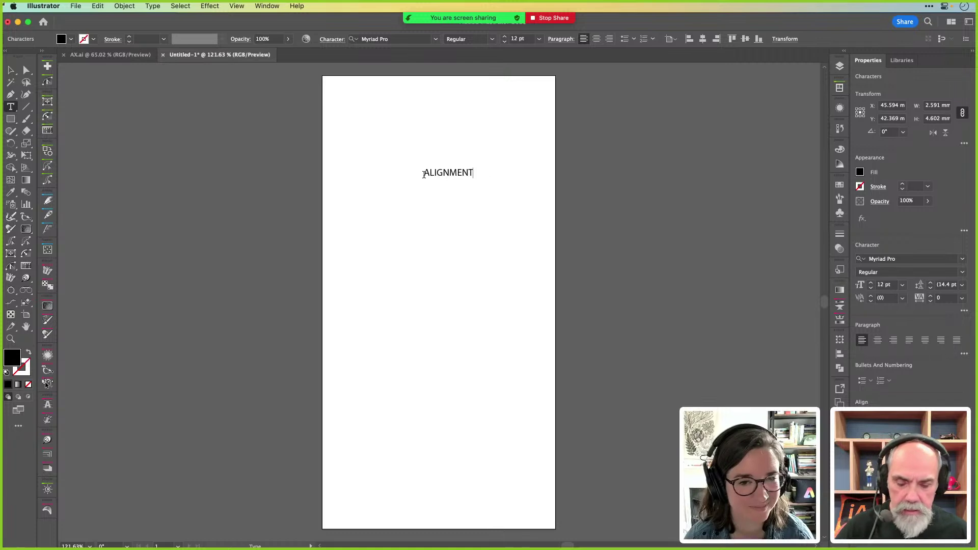
{"action": "key", "text": "Escape"}
{"action": "left_click_drag", "start_coordinate": [475, 181], "coordinate": [756, 265]}
{"action": "left_click_drag", "start_coordinate": [646, 184], "coordinate": [537, 246]}
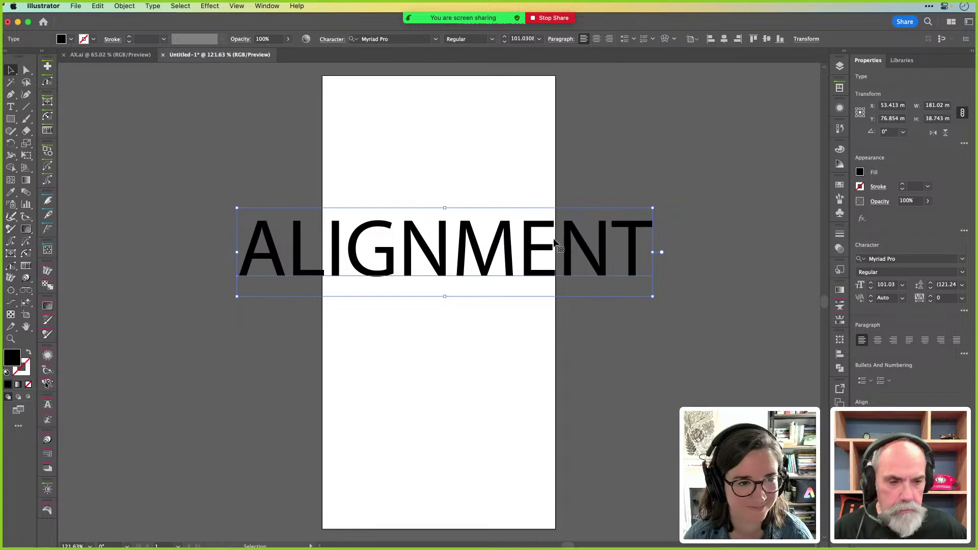
{"action": "left_click", "coordinate": [626, 153]}
Resize the artboard into a wide landscape shape with the Artboard tool
{"action": "key", "text": "shift+o"}
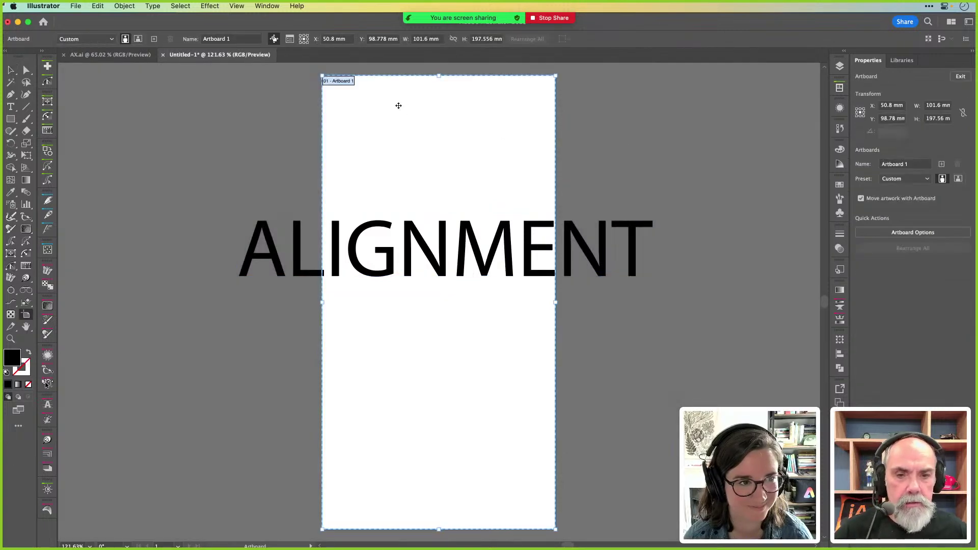
{"action": "left_click_drag", "start_coordinate": [322, 76], "coordinate": [199, 182]}
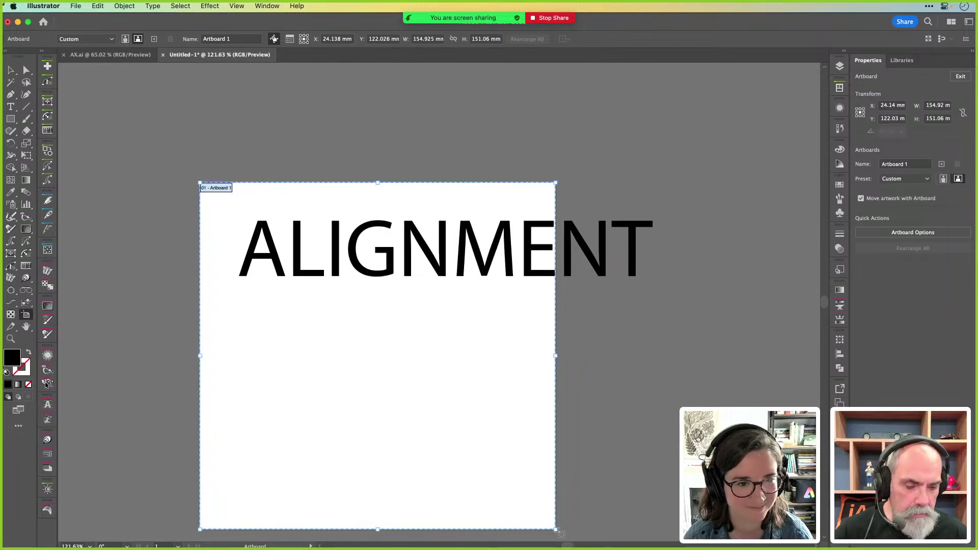
{"action": "left_click_drag", "start_coordinate": [555, 530], "coordinate": [805, 381]}
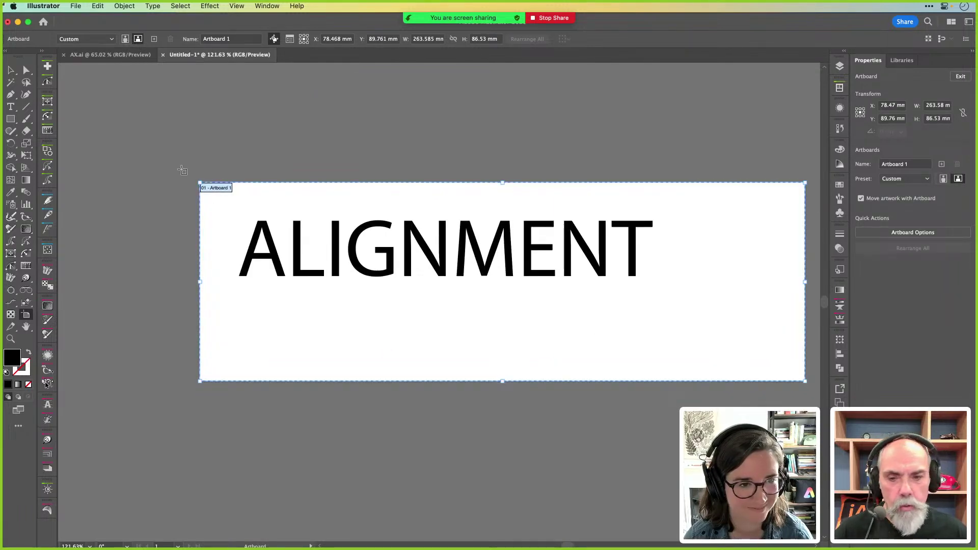
{"action": "left_click_drag", "start_coordinate": [191, 180], "coordinate": [76, 181]}
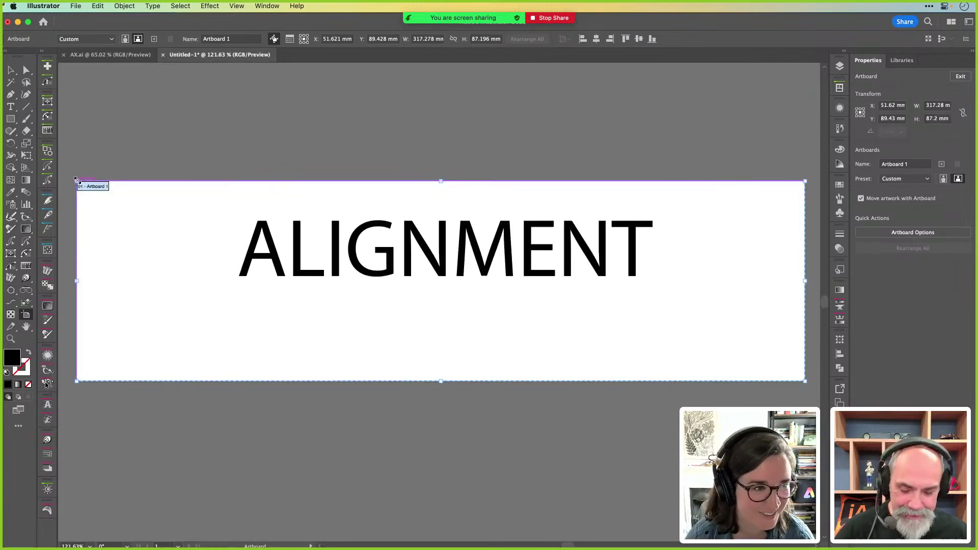
{"action": "key", "text": "v"}
Enlarge the ALIGNMENT text, try right and centre alignment, leave it centred, and return to Express
{"action": "left_click_drag", "start_coordinate": [356, 265], "coordinate": [227, 294]}
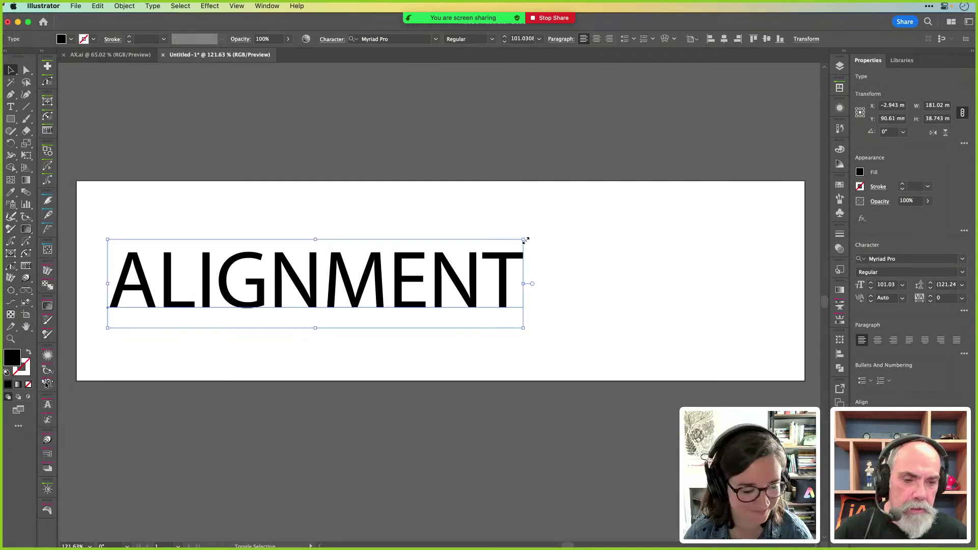
{"action": "left_click_drag", "start_coordinate": [525, 240], "coordinate": [626, 218]}
{"action": "left_click_drag", "start_coordinate": [528, 273], "coordinate": [599, 272]}
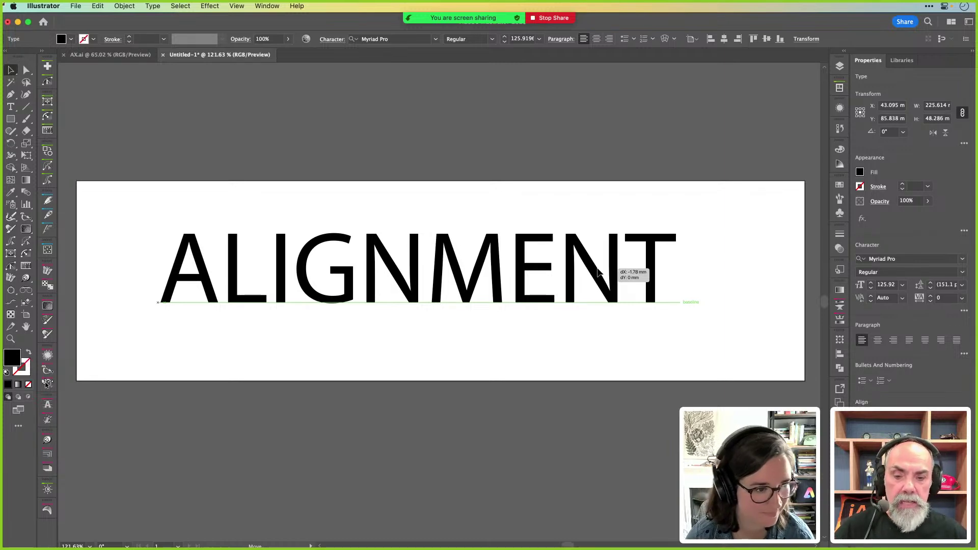
{"action": "left_click_drag", "start_coordinate": [599, 272], "coordinate": [599, 273]}
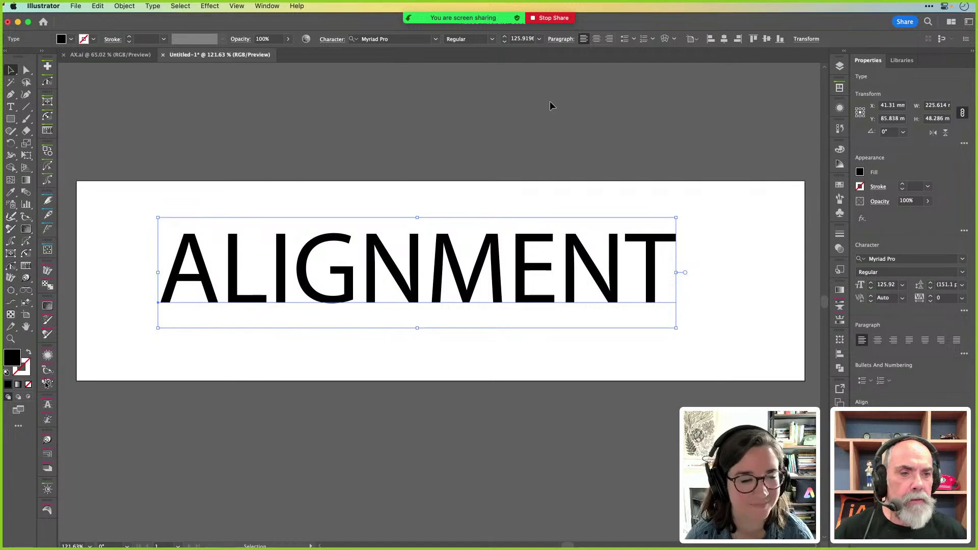
{"action": "left_click", "coordinate": [596, 38]}
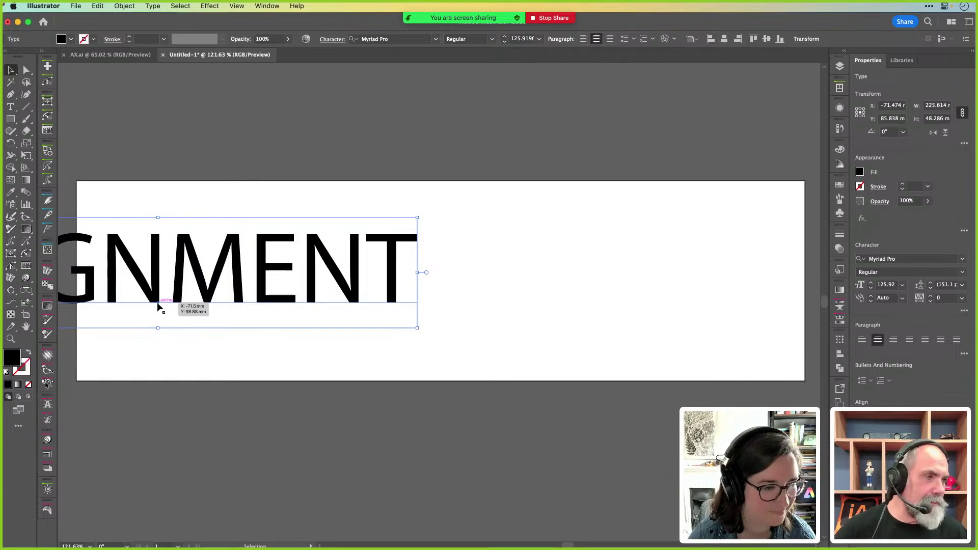
{"action": "left_click", "coordinate": [609, 39]}
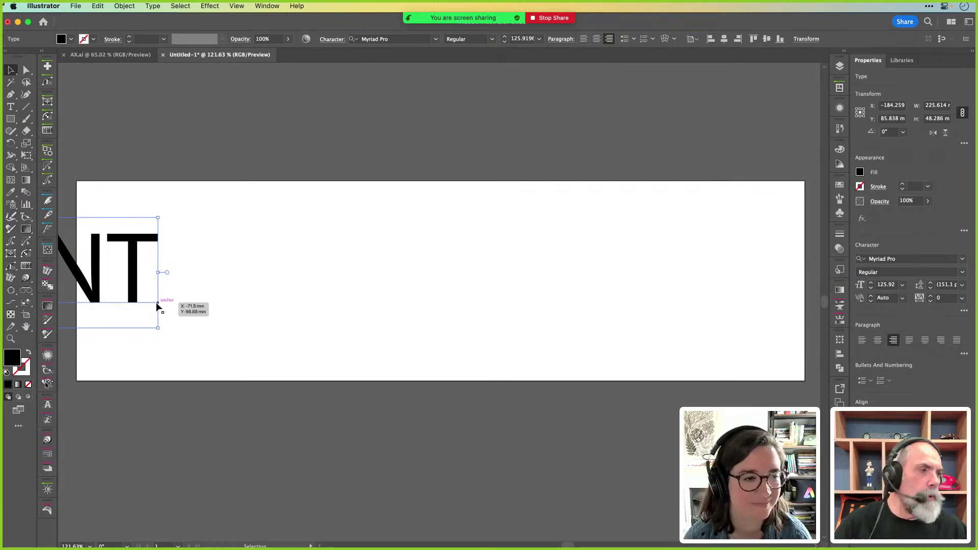
{"action": "left_click", "coordinate": [596, 39]}
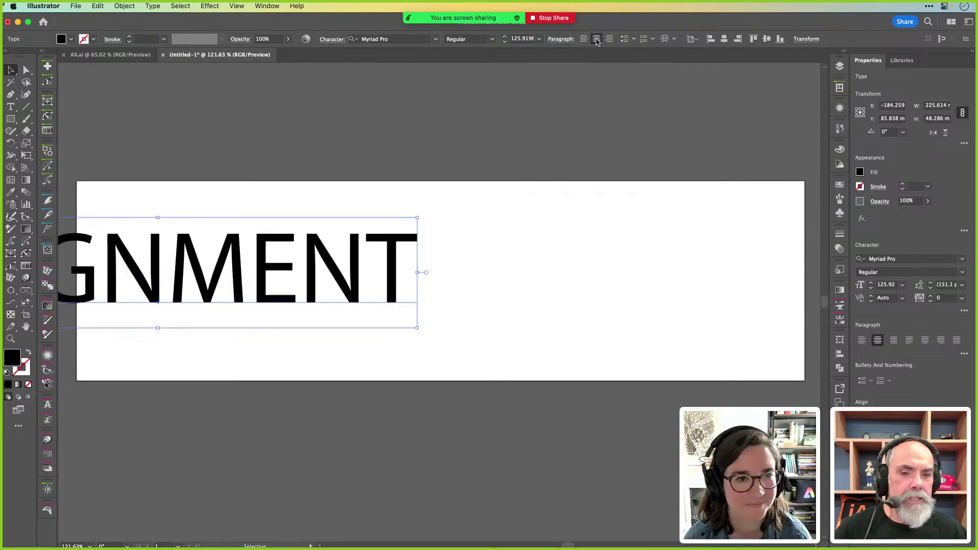
{"action": "left_click_drag", "start_coordinate": [338, 286], "coordinate": [592, 289]}
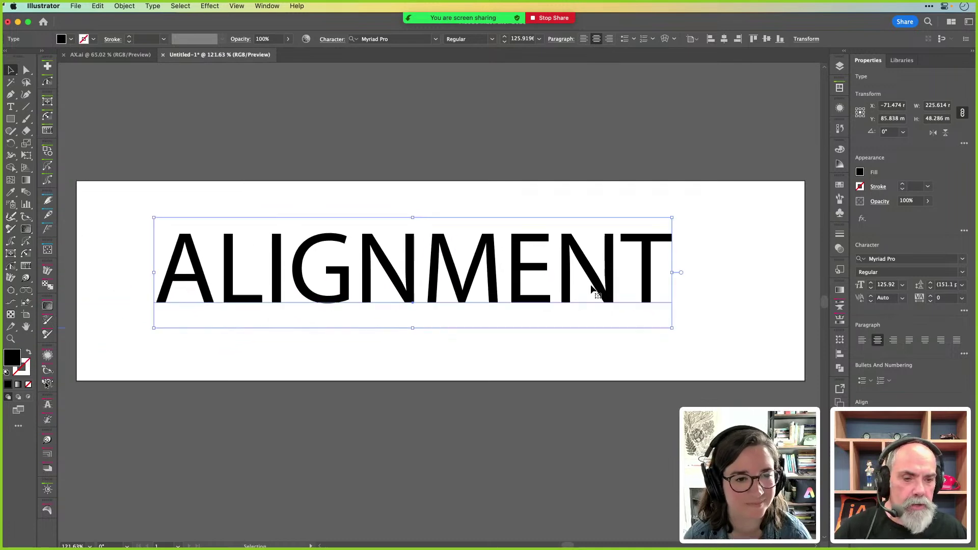
{"action": "left_click", "coordinate": [587, 211]}
{"action": "key", "text": "super+Tab"}
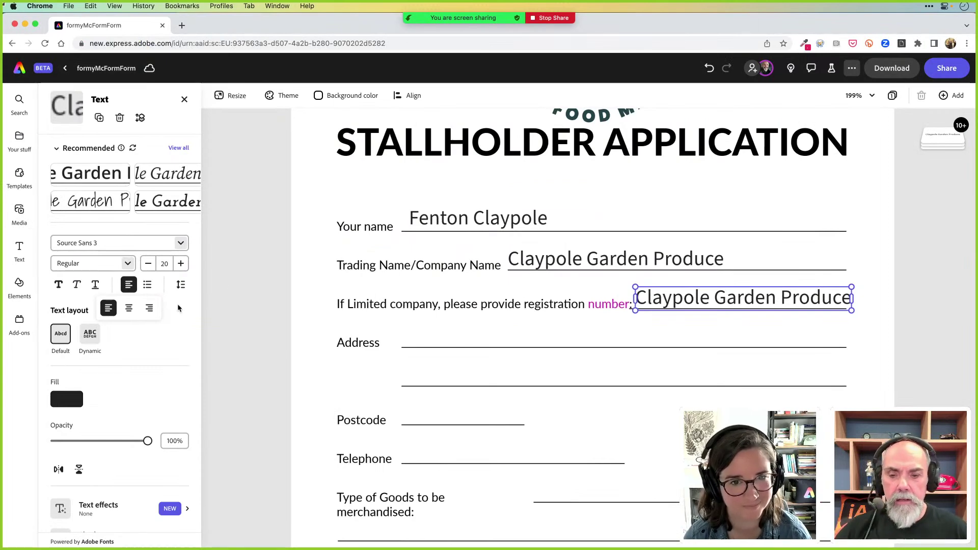
Left-align the registration line text box and replace its contents with the company registration number
{"action": "left_click", "coordinate": [150, 309]}
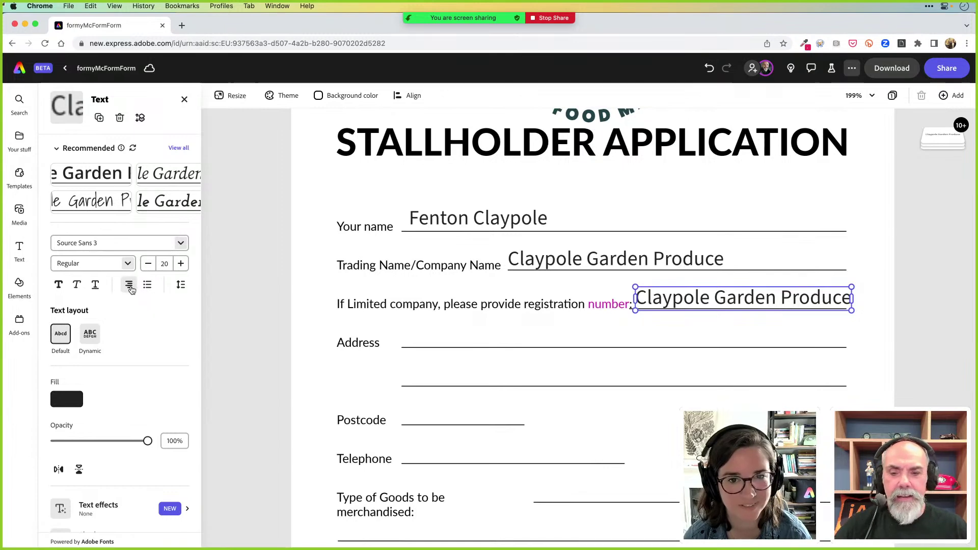
{"action": "left_click", "coordinate": [131, 289]}
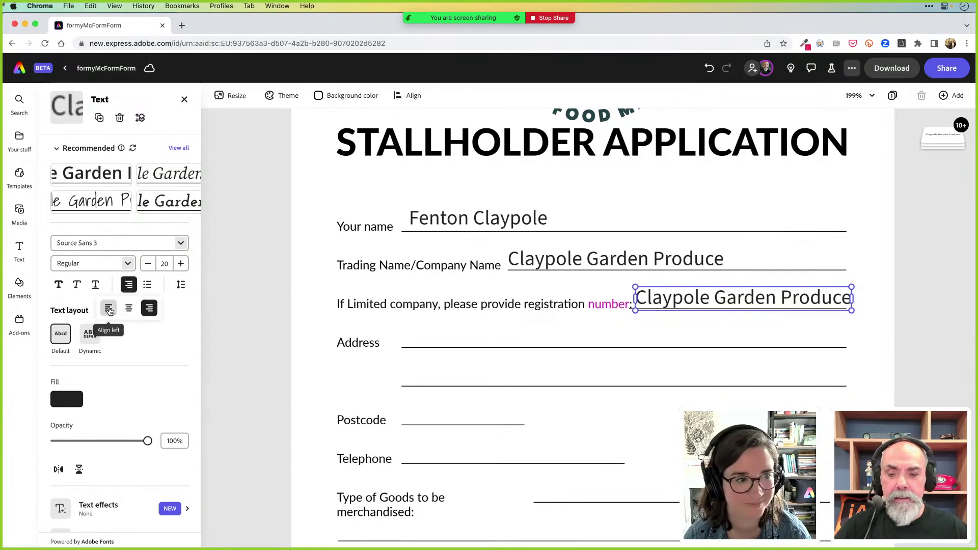
{"action": "left_click", "coordinate": [110, 309]}
{"action": "left_click", "coordinate": [728, 297]}
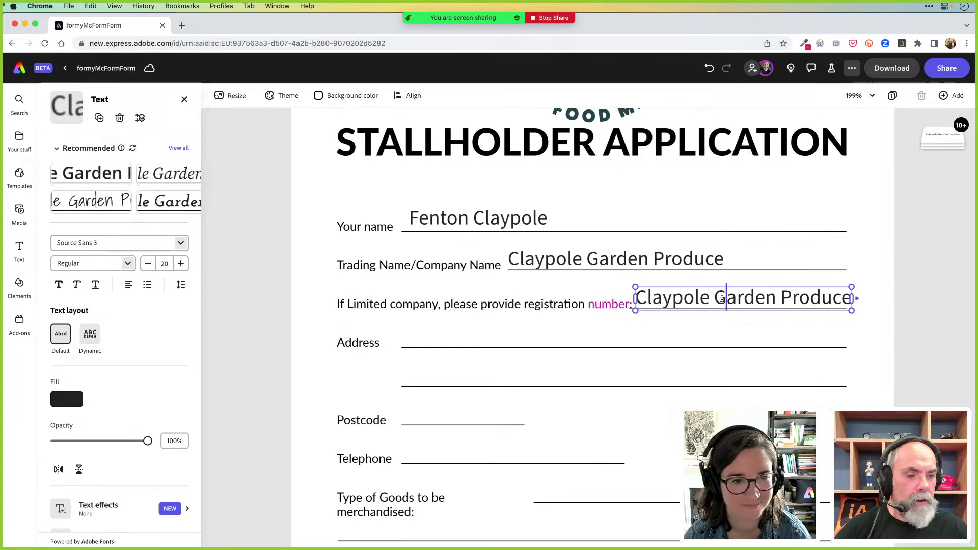
{"action": "key", "text": "super+a"}
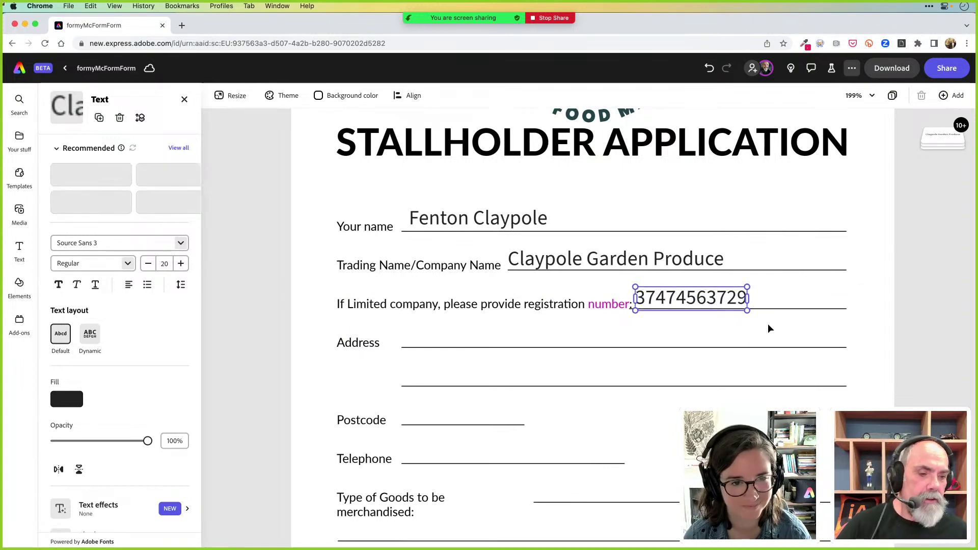
{"action": "key", "text": "Escape"}
Duplicate the registration number onto the Address line, then open and close the Share menu
{"action": "left_click", "coordinate": [751, 327]}
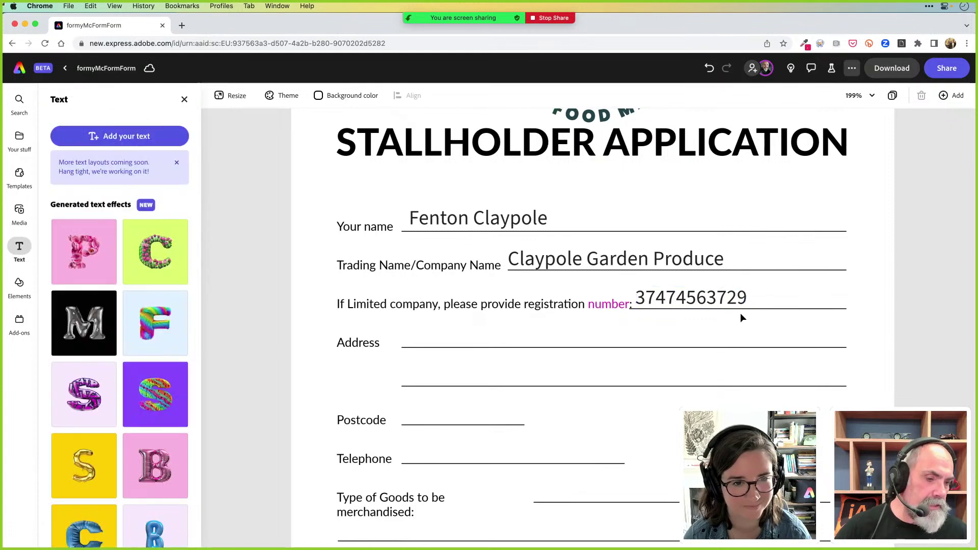
{"action": "left_click", "coordinate": [727, 297]}
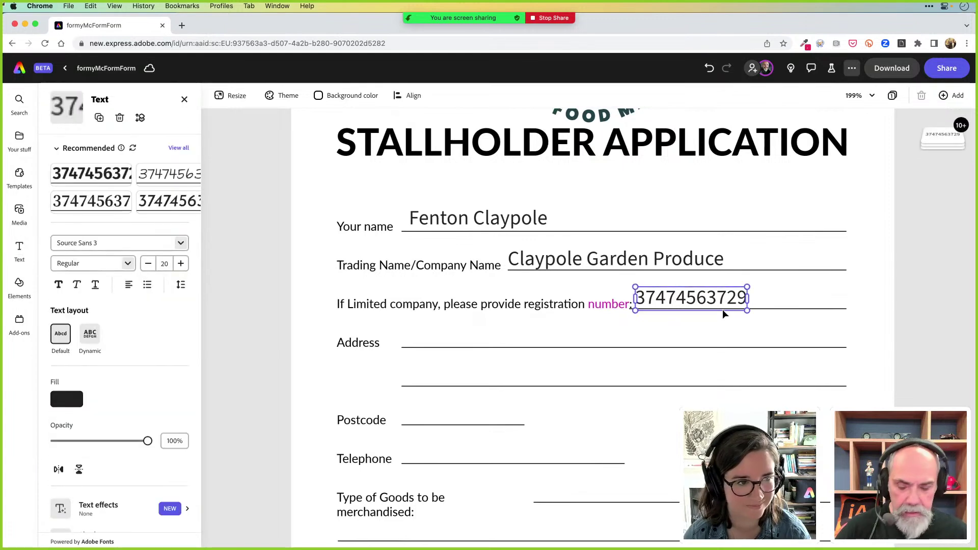
{"action": "left_click_drag", "start_coordinate": [722, 311], "coordinate": [483, 346]}
{"action": "left_click", "coordinate": [552, 337]}
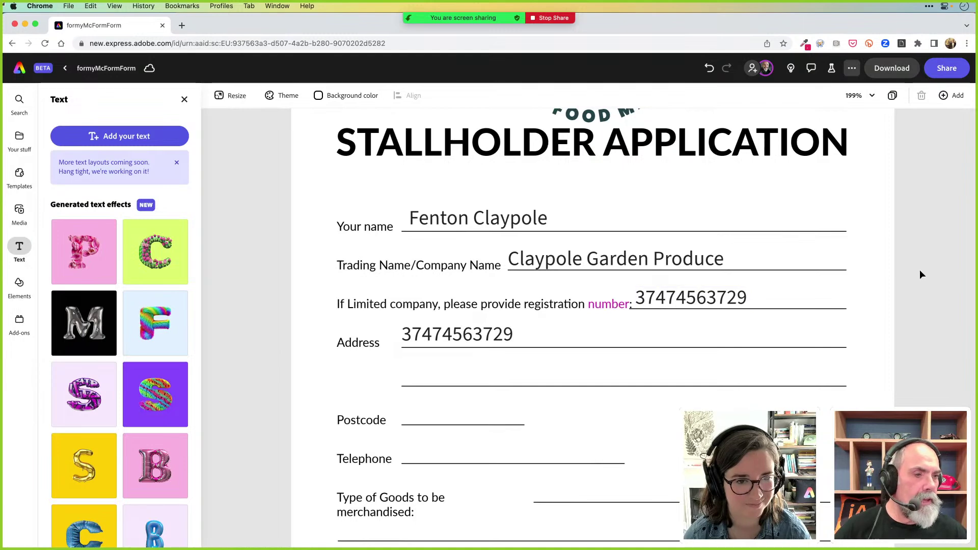
{"action": "left_click", "coordinate": [949, 72]}
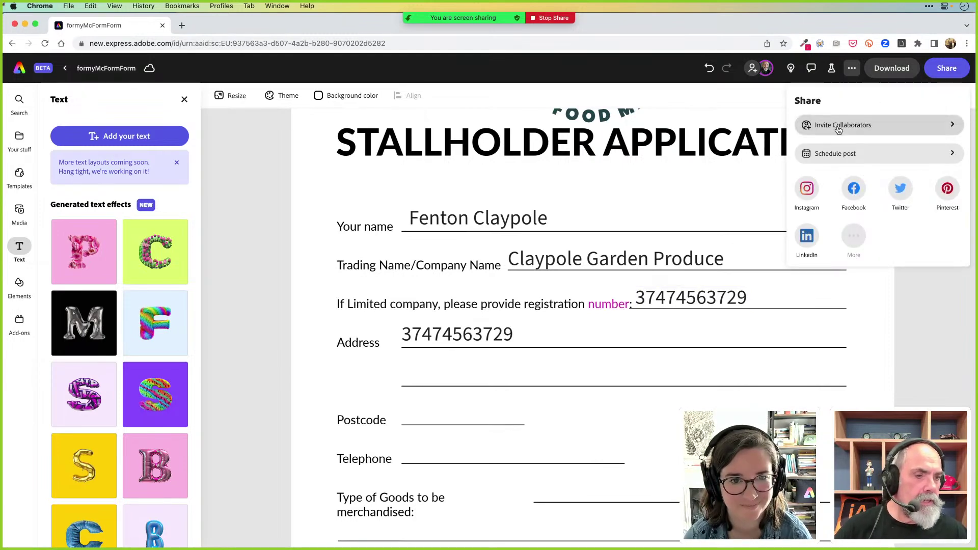
{"action": "left_click", "coordinate": [934, 351]}
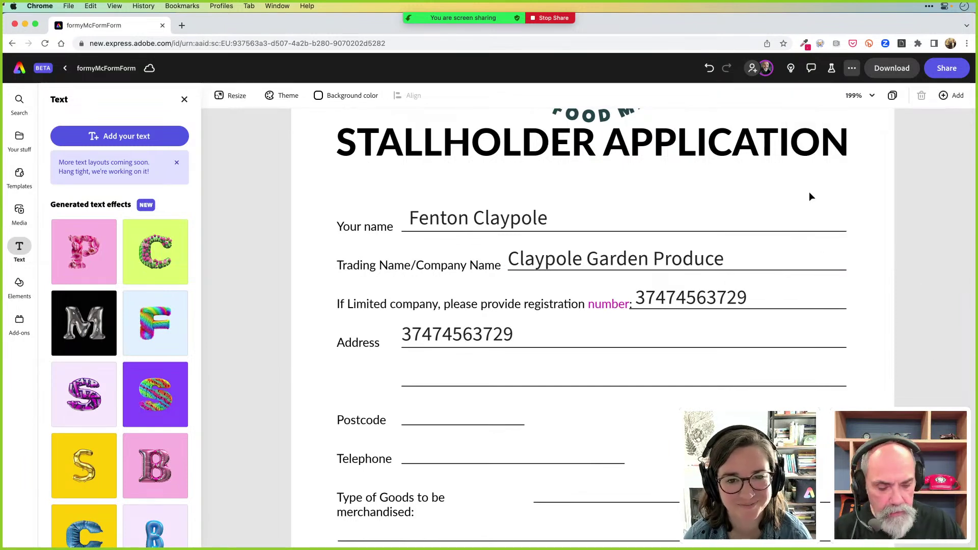
Zoom the canvas from 199% to 85% so the entire page, logo included, is visible
{"action": "key", "text": "super+0"}
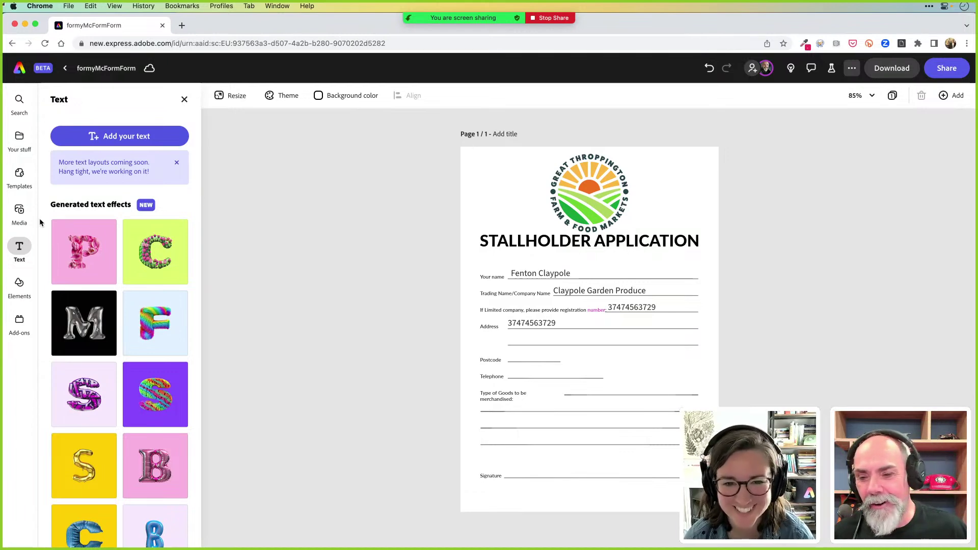
Add a text box reading '8/10' in the handwritten Shadows Into Light style
{"action": "left_click", "coordinate": [121, 135]}
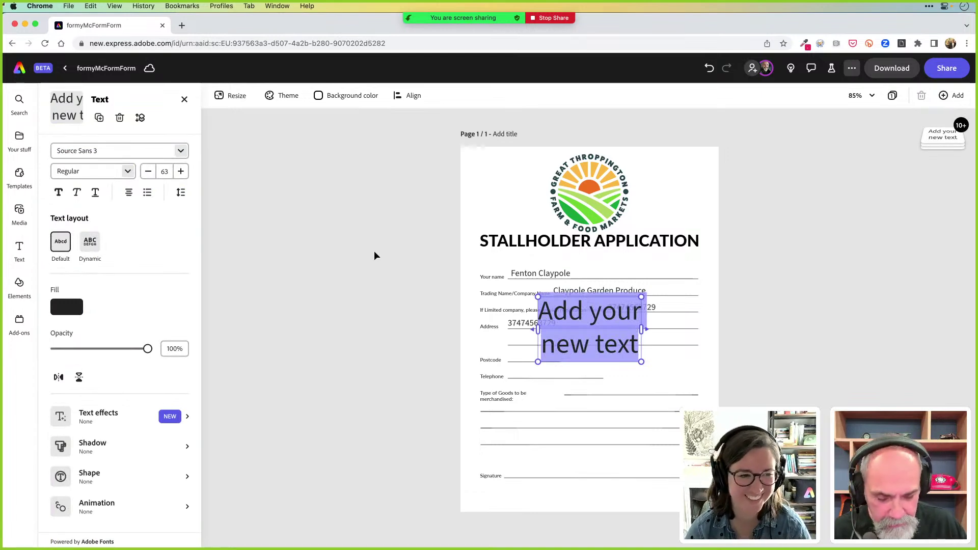
{"action": "type", "text": "8/10"}
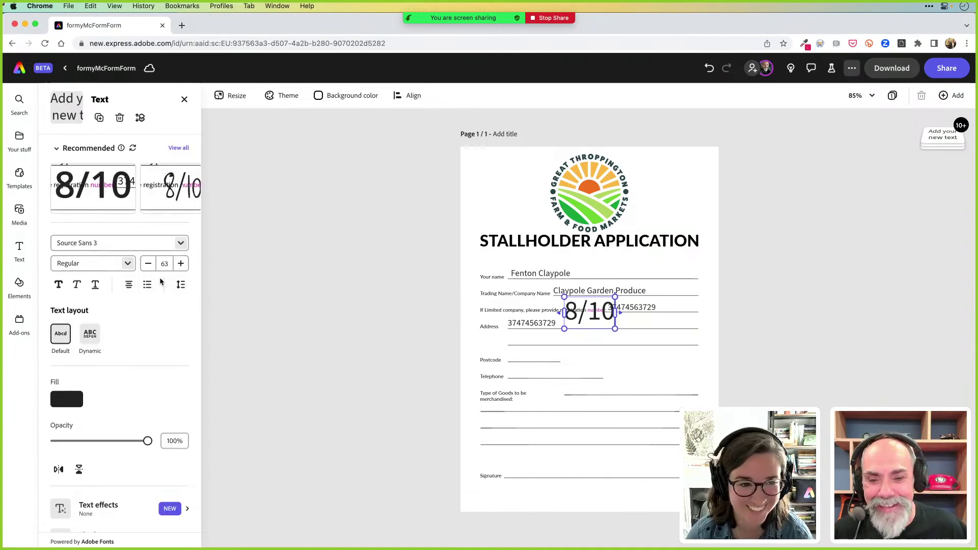
{"action": "left_click", "coordinate": [181, 243]}
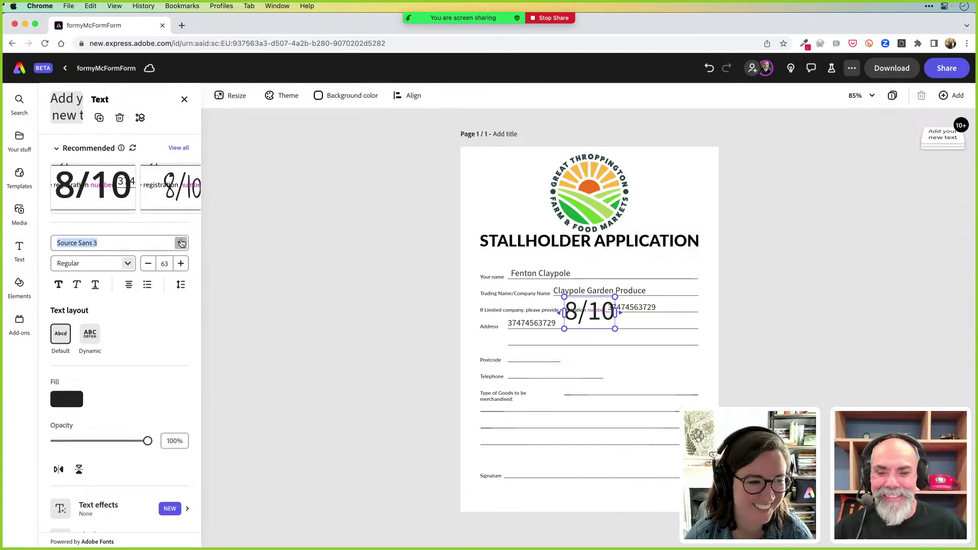
{"action": "right_click", "coordinate": [181, 179]}
{"action": "key", "text": "Escape"}
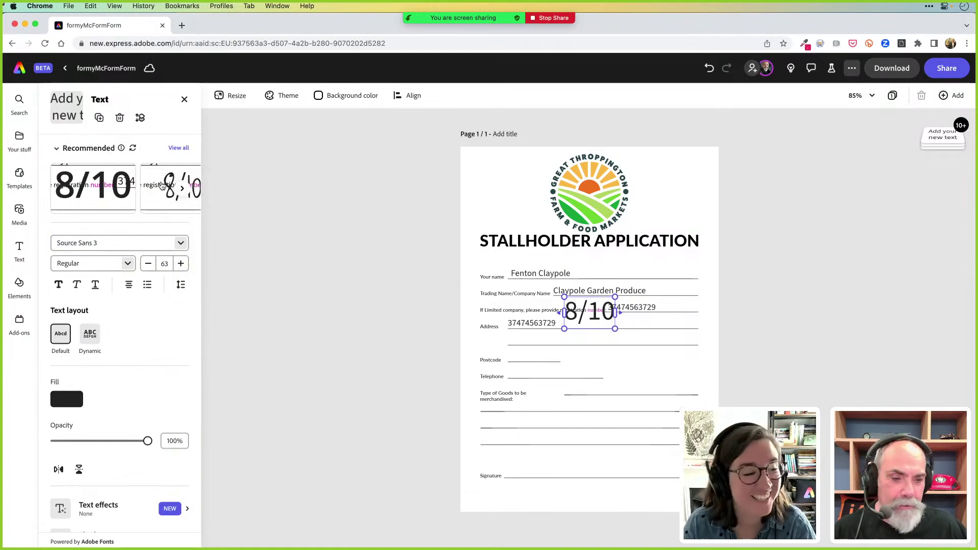
{"action": "left_click", "coordinate": [162, 186]}
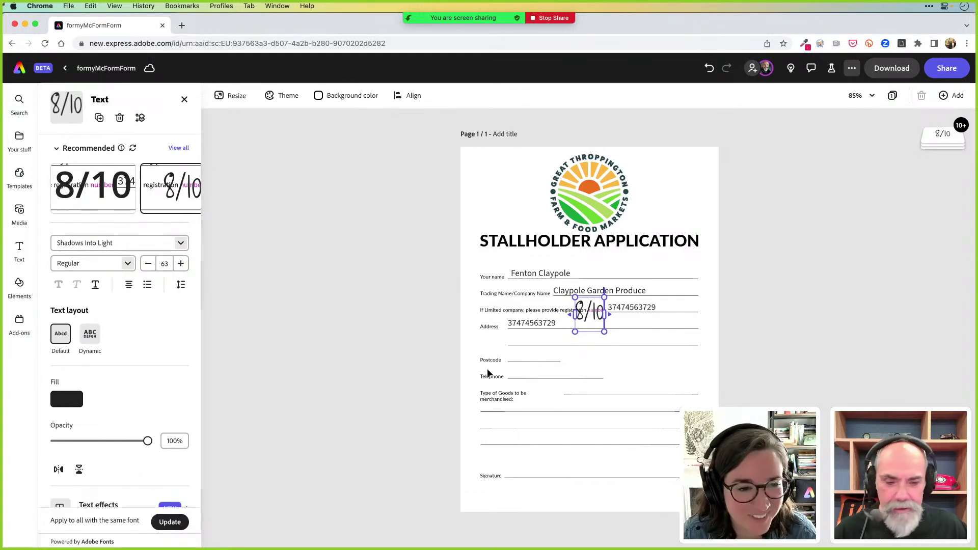
Colour the 8/10 text magenta and move it to the top right beside the logo
{"action": "double_click", "coordinate": [584, 310]}
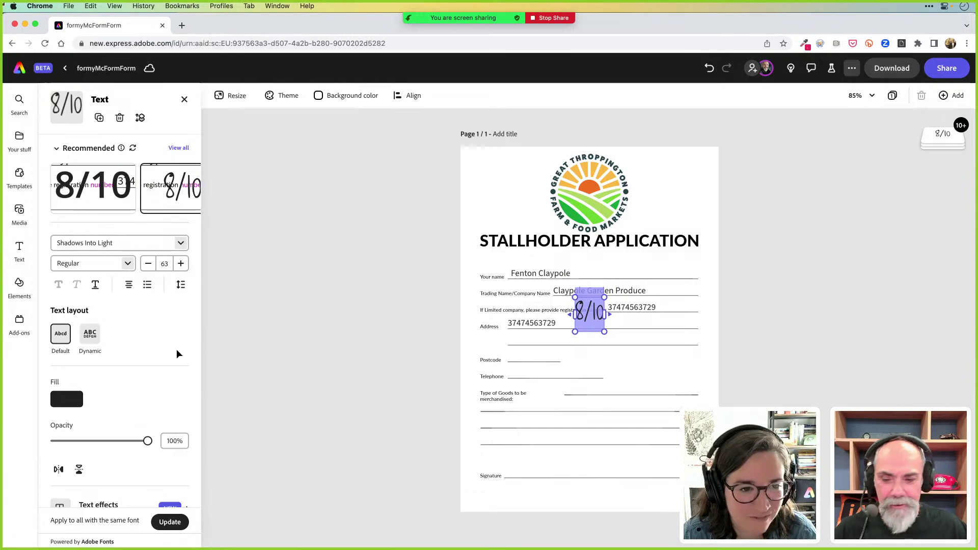
{"action": "left_click", "coordinate": [67, 399]}
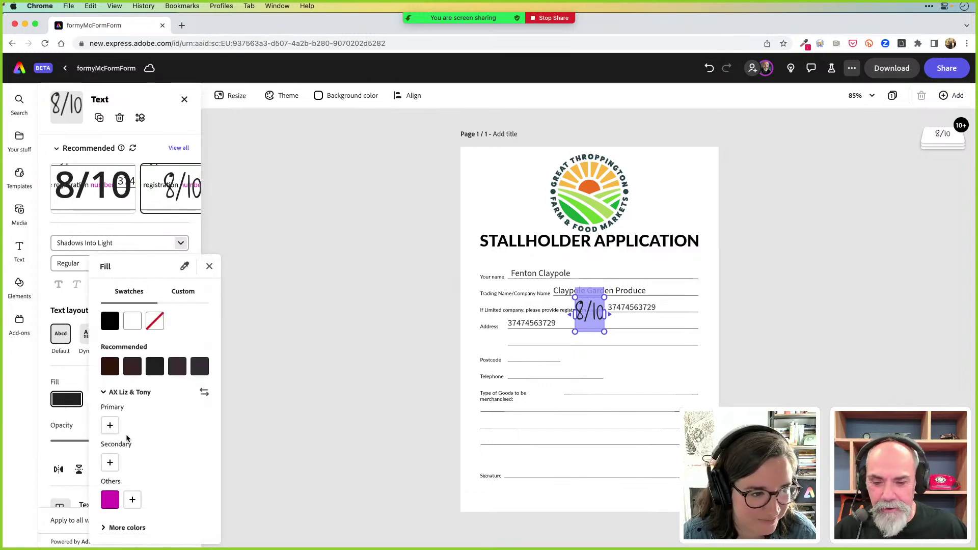
{"action": "left_click", "coordinate": [115, 499]}
{"action": "left_click", "coordinate": [297, 366]}
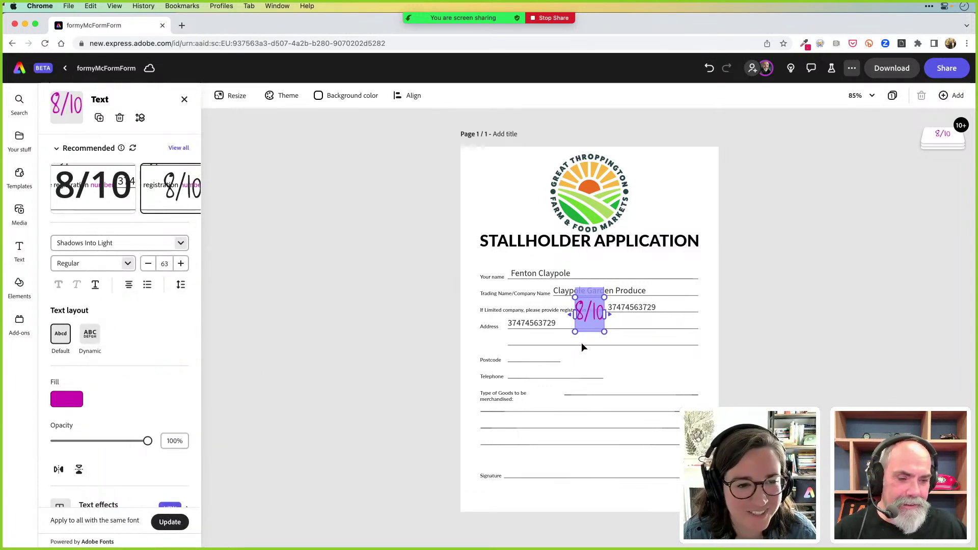
{"action": "left_click_drag", "start_coordinate": [584, 320], "coordinate": [681, 175]}
{"action": "left_click", "coordinate": [759, 196]}
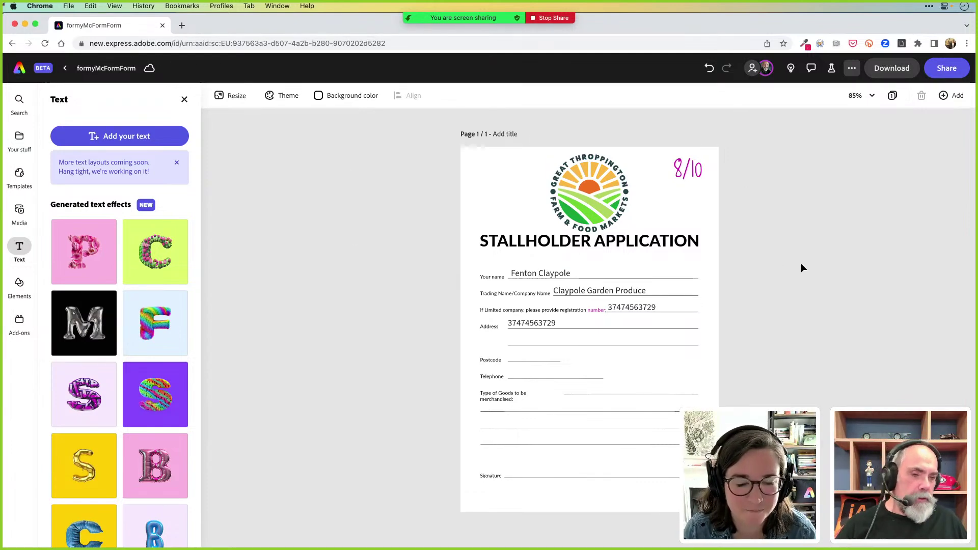
Deselect the STALLHOLDER APPLICATION title and go back to the Adobe Express home page
{"action": "left_click", "coordinate": [662, 245]}
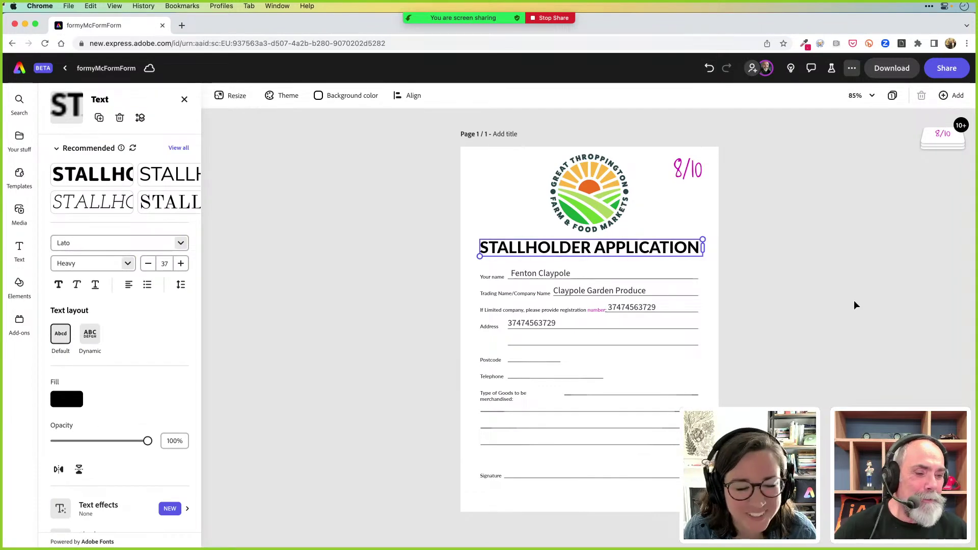
{"action": "left_click", "coordinate": [872, 310]}
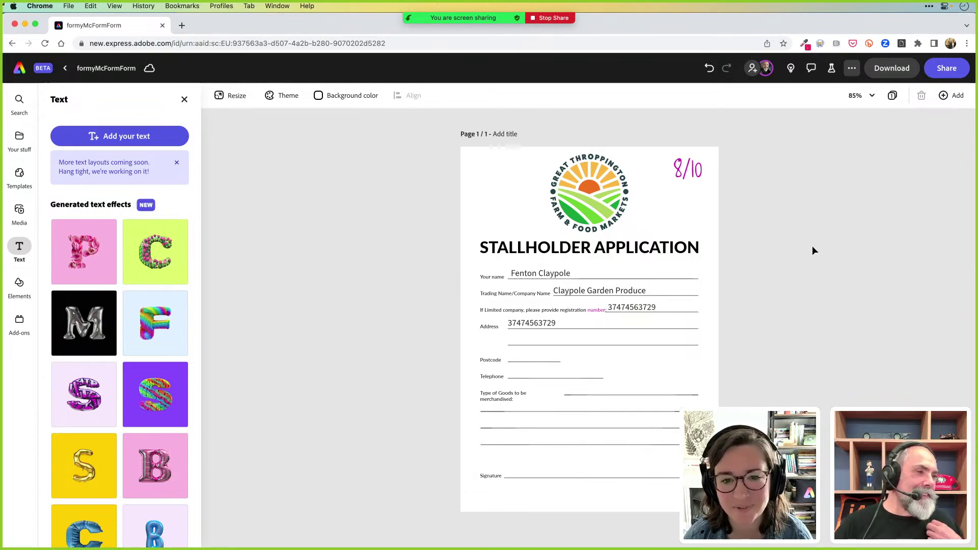
{"action": "left_click", "coordinate": [37, 70]}
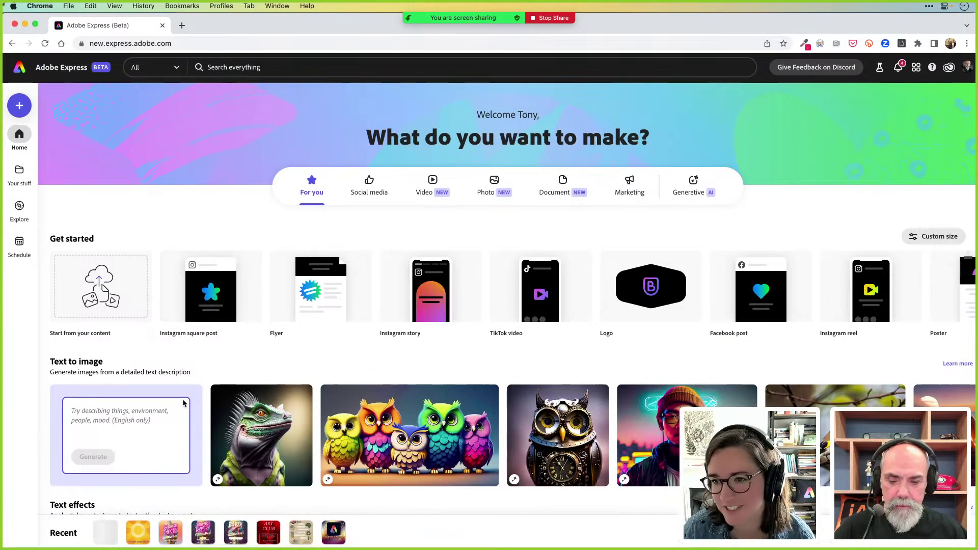
{"action": "left_click", "coordinate": [171, 534]}
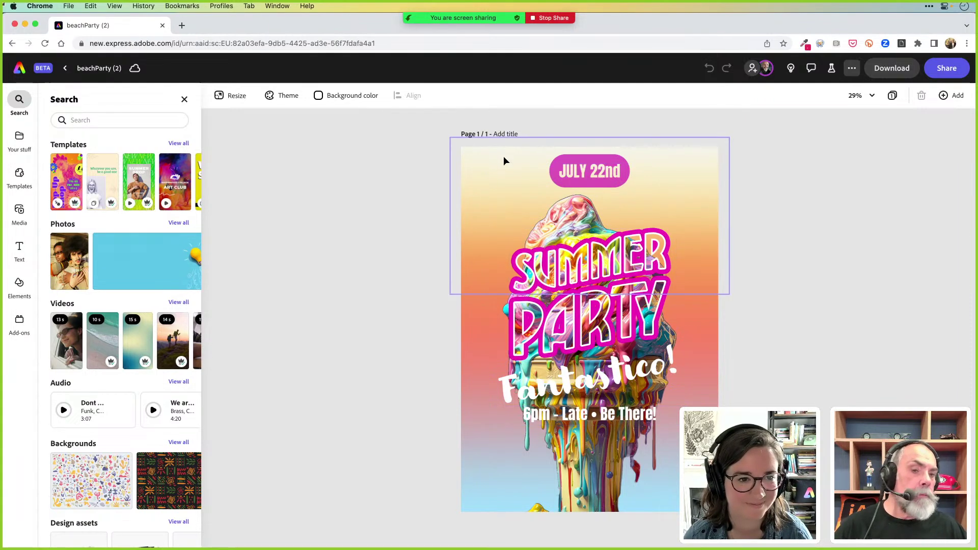
{"action": "left_click", "coordinate": [477, 168]}
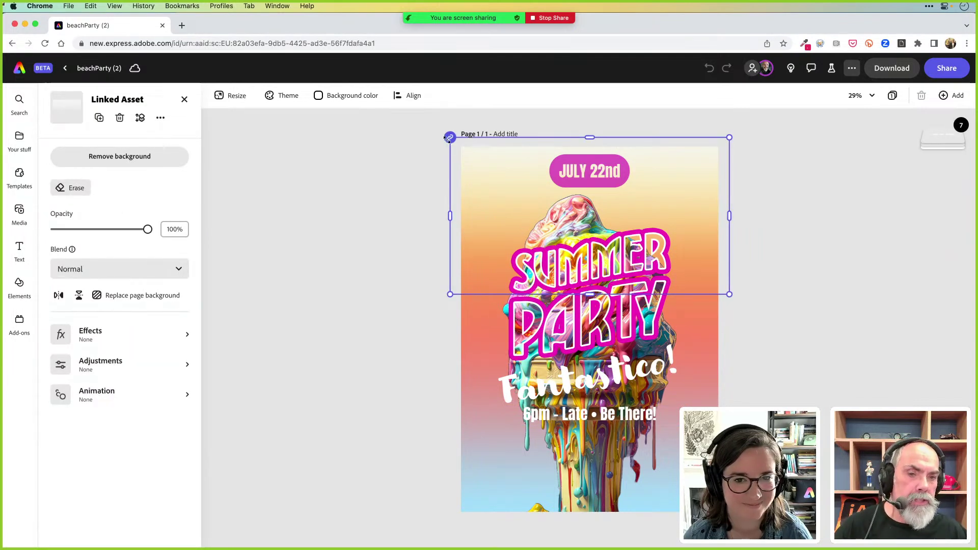
{"action": "left_click", "coordinate": [328, 278]}
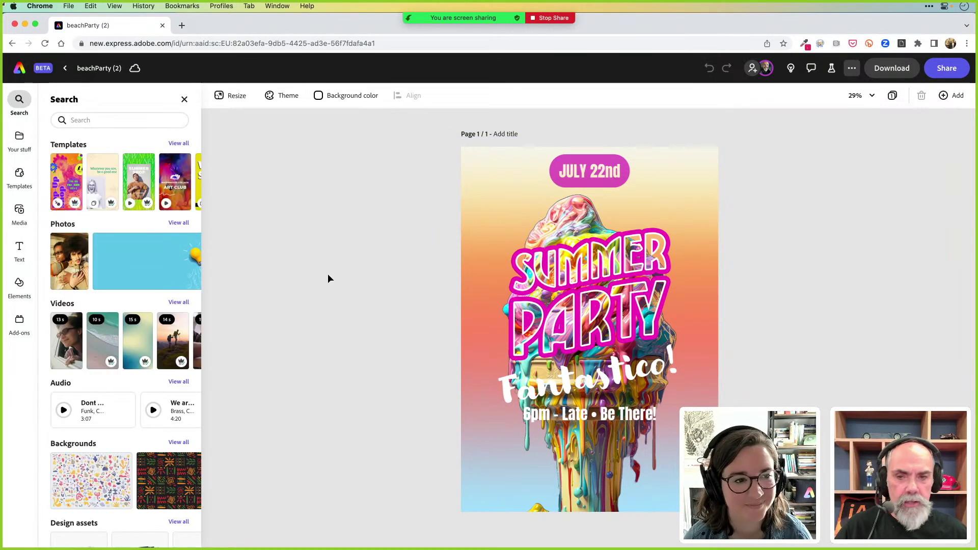
{"action": "left_click", "coordinate": [28, 76]}
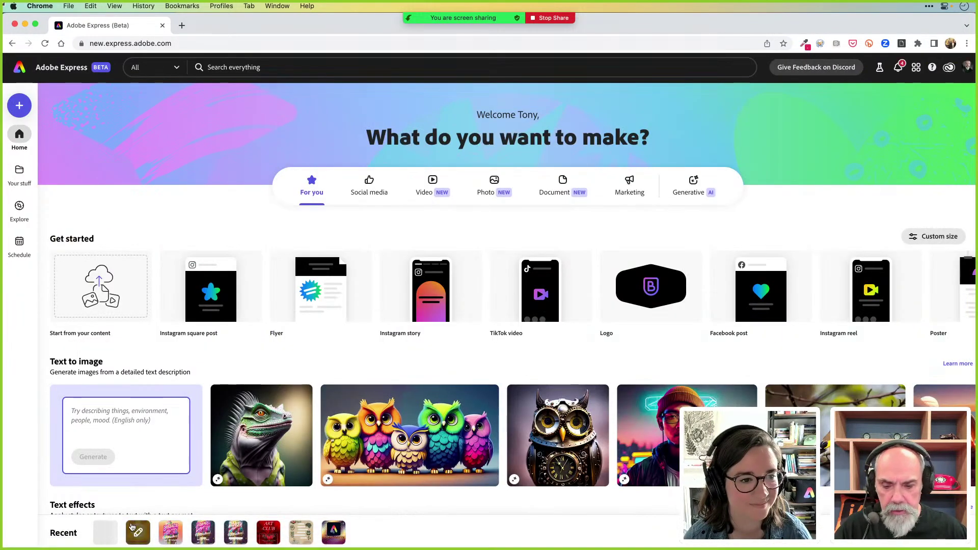
{"action": "left_click", "coordinate": [139, 530]}
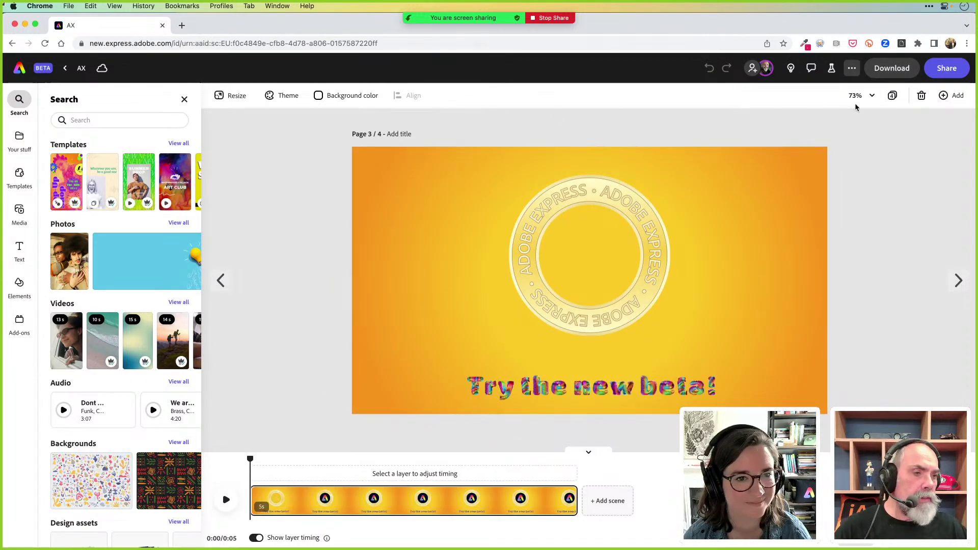
{"action": "left_click", "coordinate": [893, 96]}
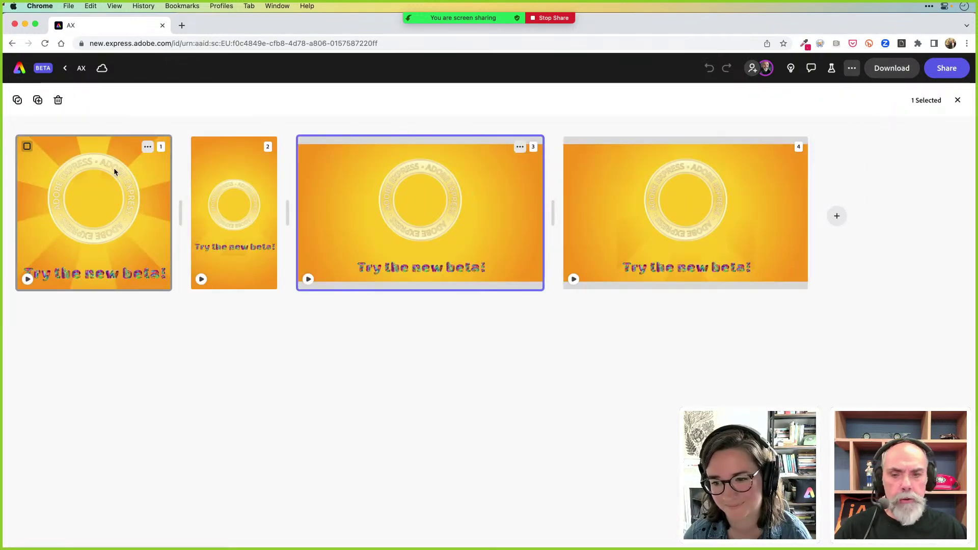
{"action": "left_click", "coordinate": [109, 197]}
{"action": "double_click", "coordinate": [108, 198]}
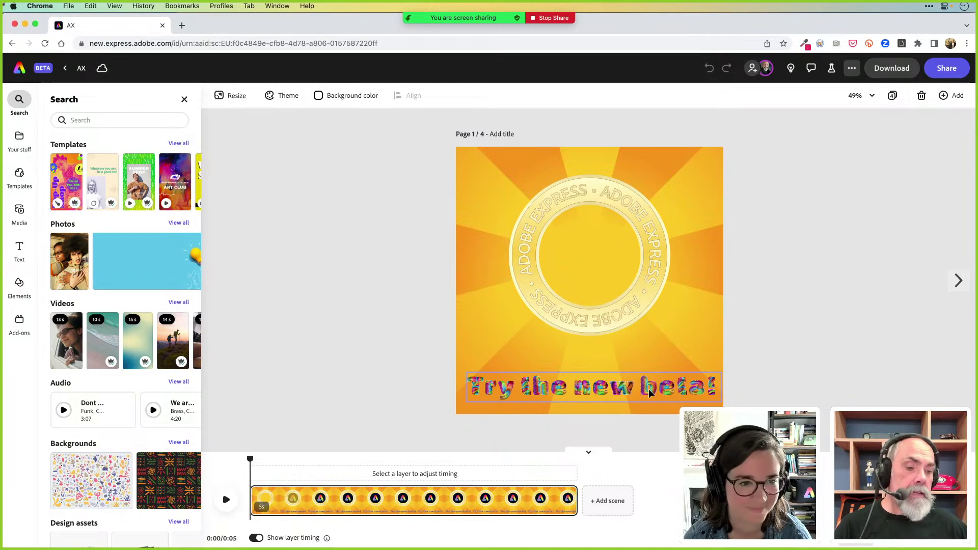
{"action": "left_click", "coordinate": [636, 305]}
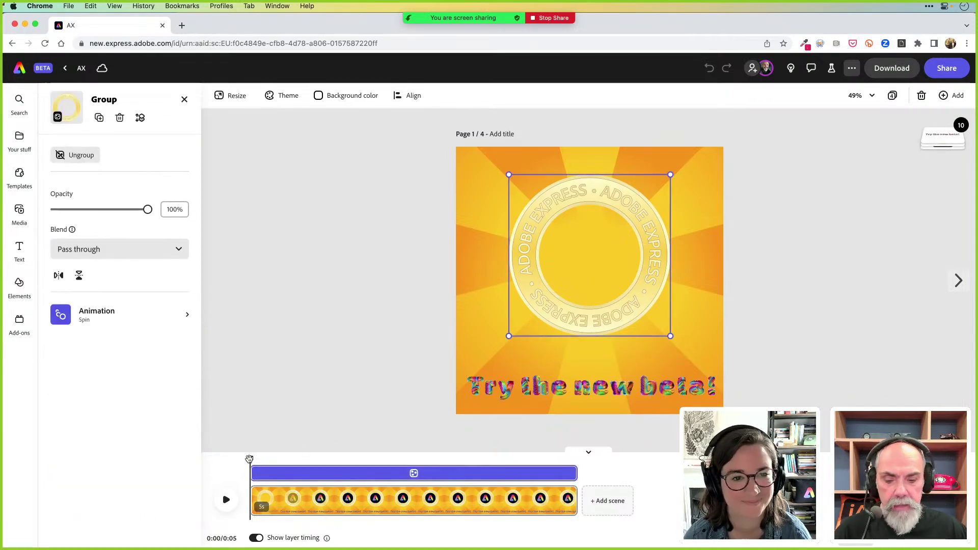
{"action": "left_click_drag", "start_coordinate": [250, 460], "coordinate": [316, 461]}
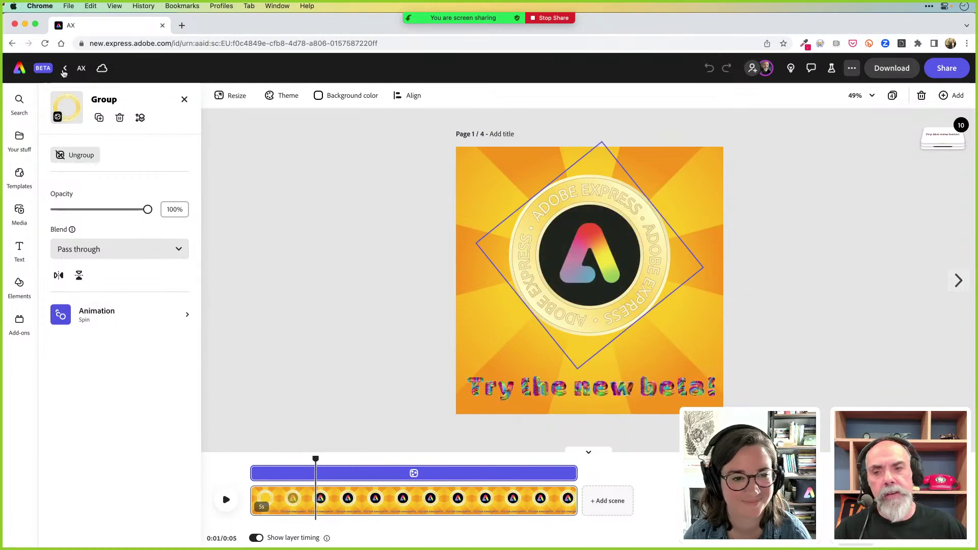
{"action": "left_click", "coordinate": [42, 71]}
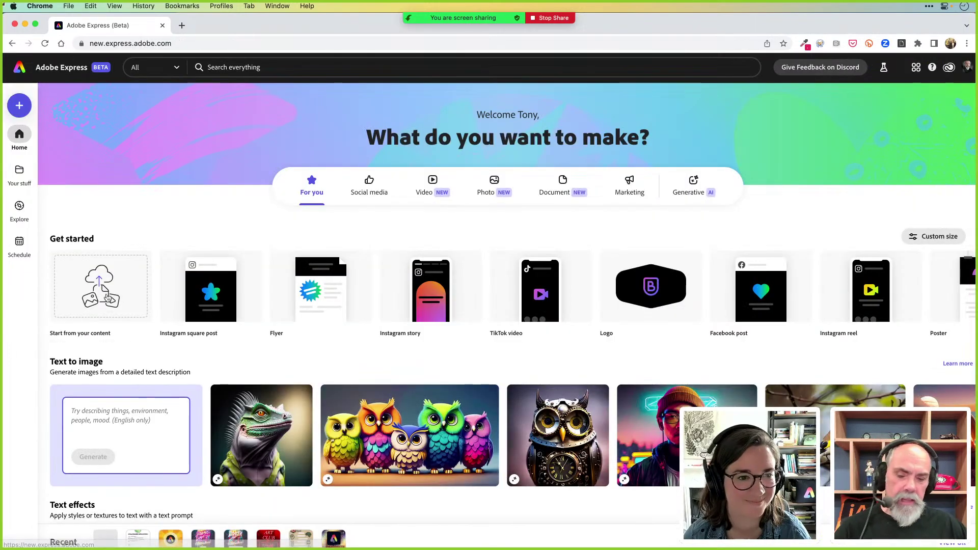
{"action": "left_click", "coordinate": [138, 532]}
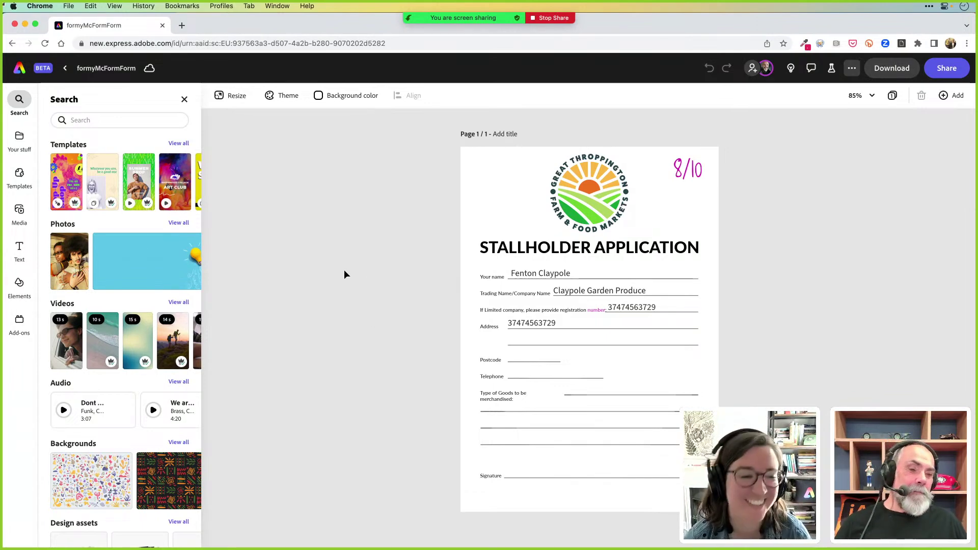
{"action": "left_click", "coordinate": [30, 68]}
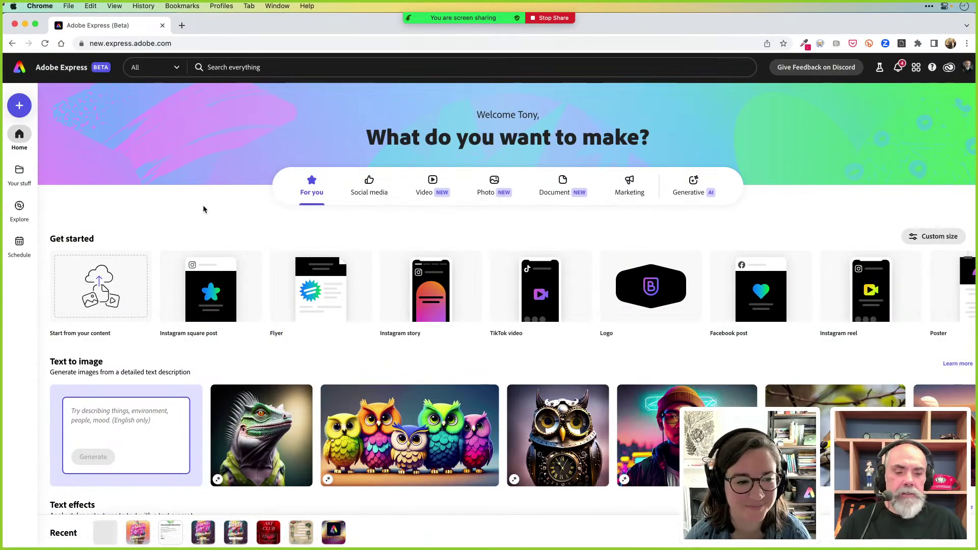